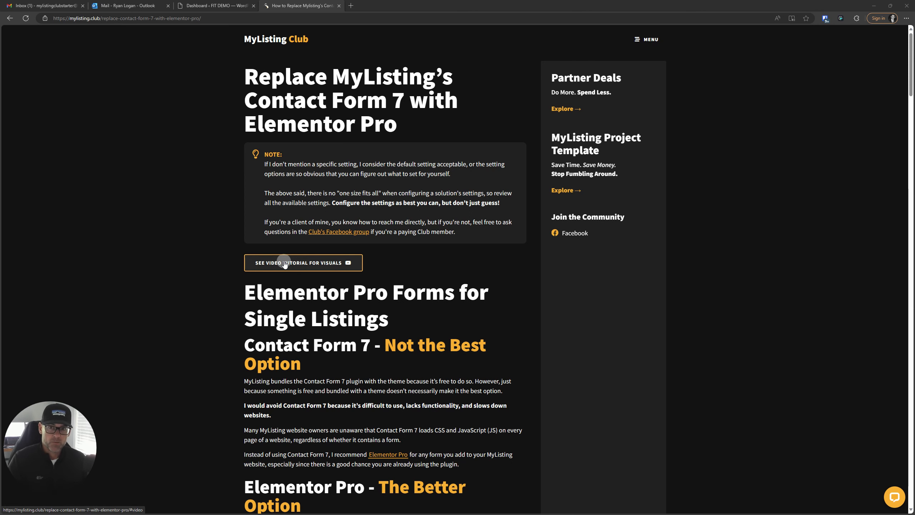
# Step: Review the guide on replacing Contact Form 7 with Elementor Pro, down to the Build the Contact Form Template section
pyautogui.scroll(-5, 286, 262)
pyautogui.scroll(3, 123, 234)
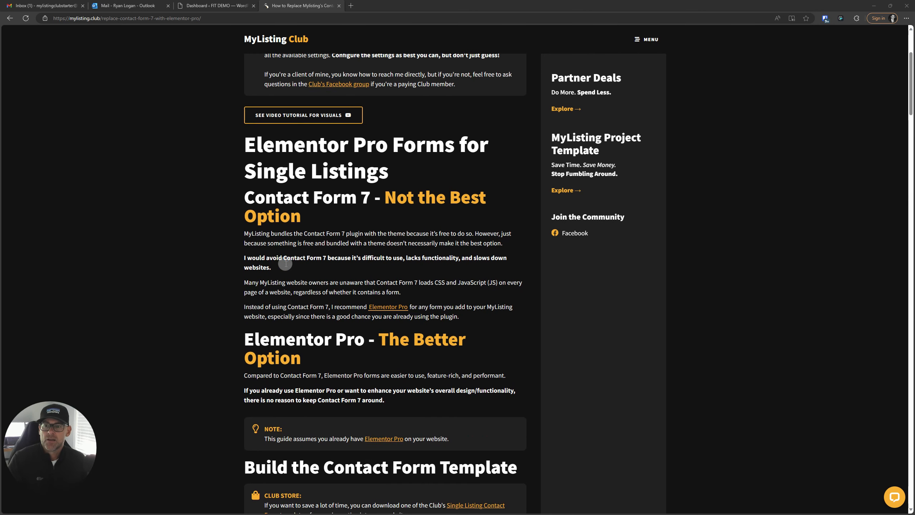
pyautogui.scroll(-2, 122, 234)
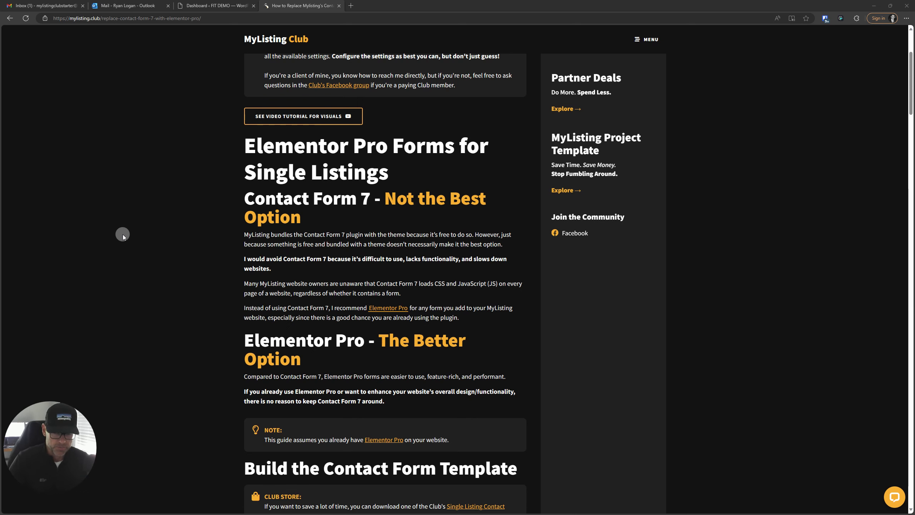
pyautogui.scroll(2, 158, 254)
pyautogui.scroll(-7, 157, 253)
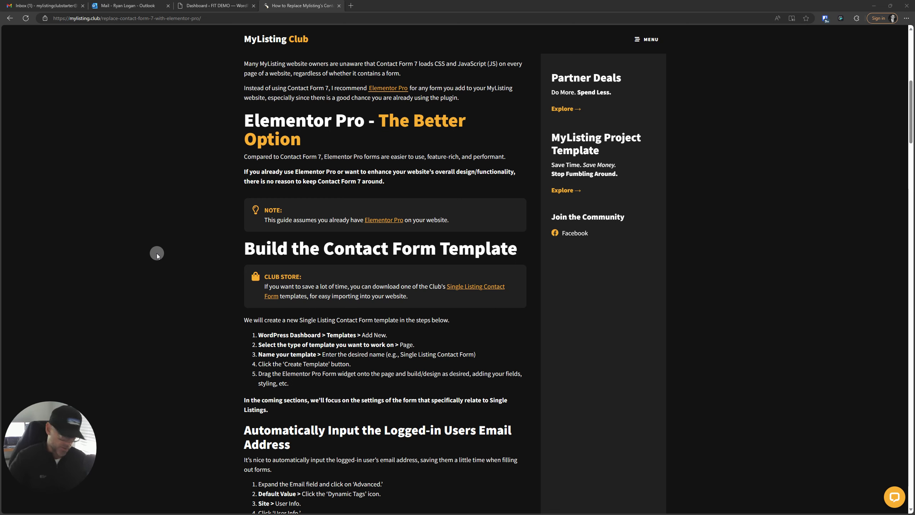
pyautogui.moveTo(29, 489)
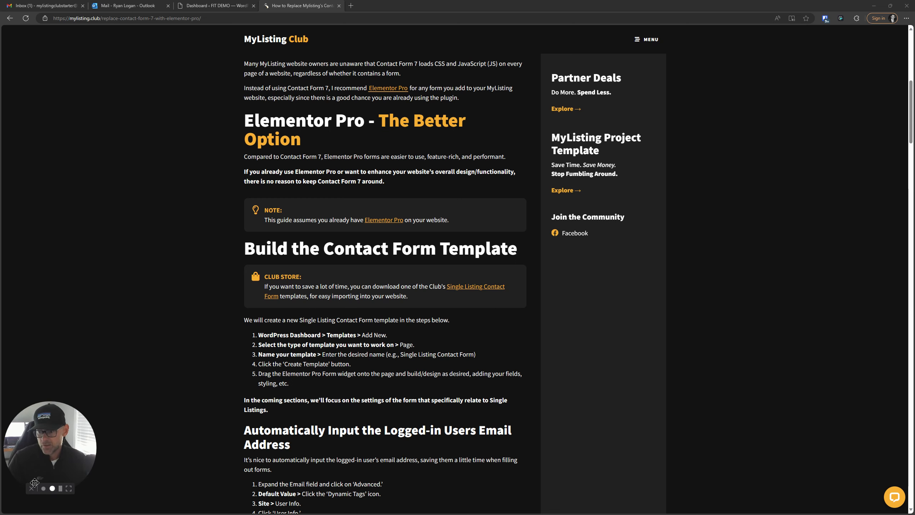
pyautogui.click(32, 487)
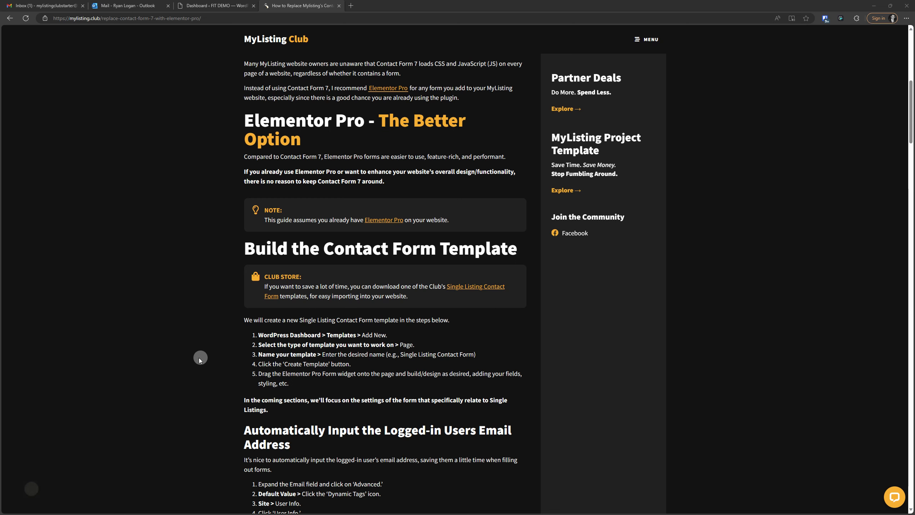
# Step: Close the guide, look over the contact form templates on the Resources page, and return to the WordPress dashboard
pyautogui.middleClick(306, 6)
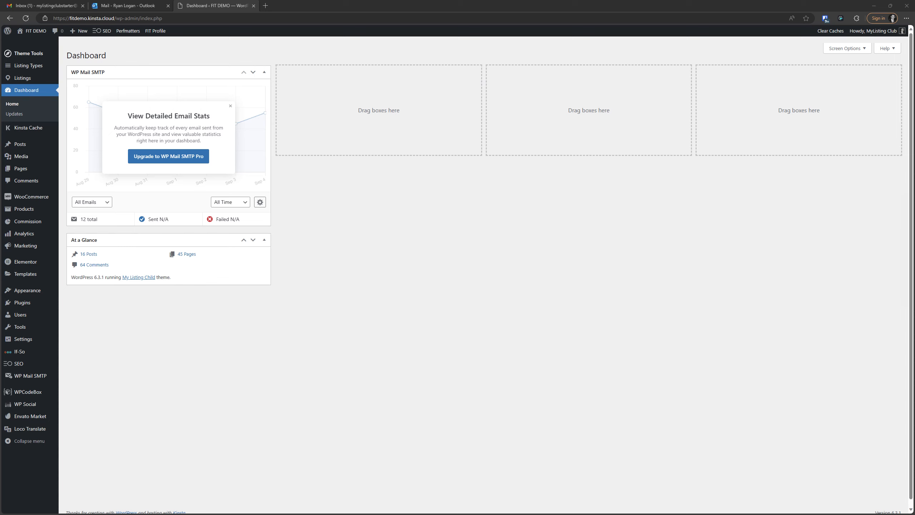
pyautogui.moveTo(871, 229); pyautogui.dragTo(292, 5)
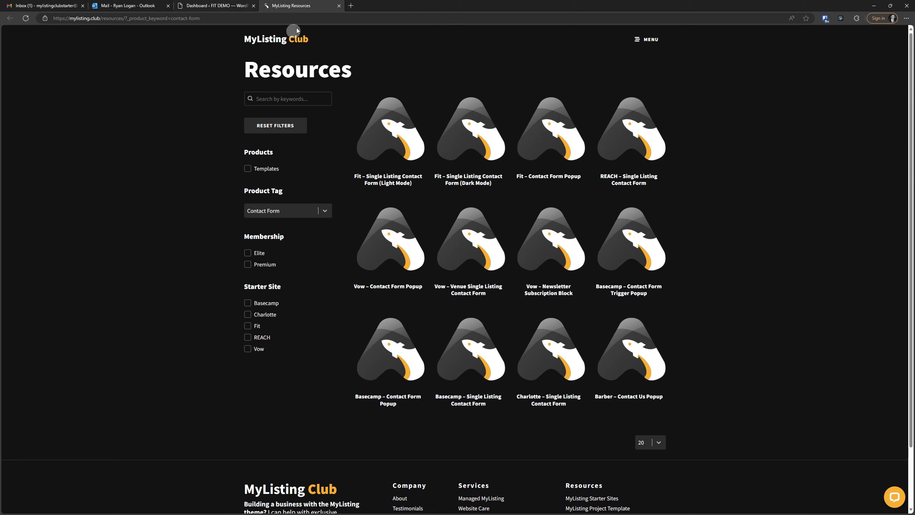
pyautogui.click(339, 5)
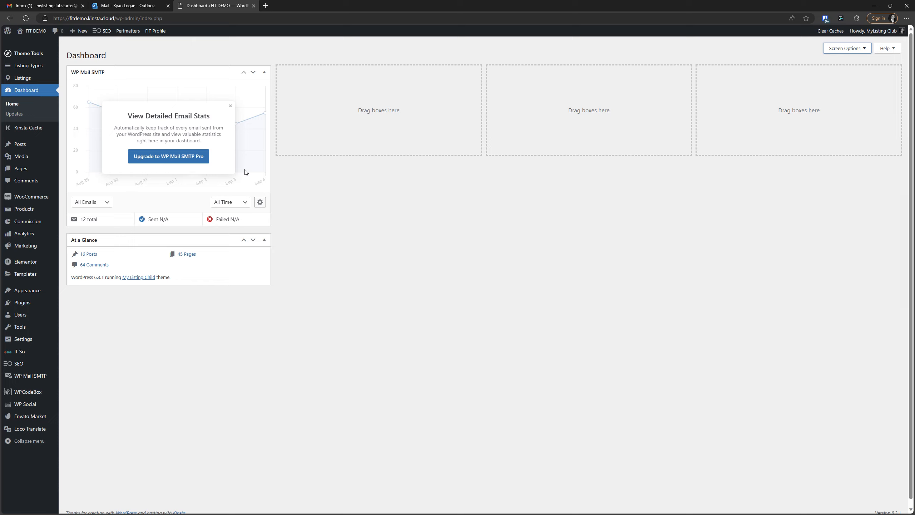
# Step: Create a new Elementor template of type Page named SLCF
pyautogui.click(19, 277)
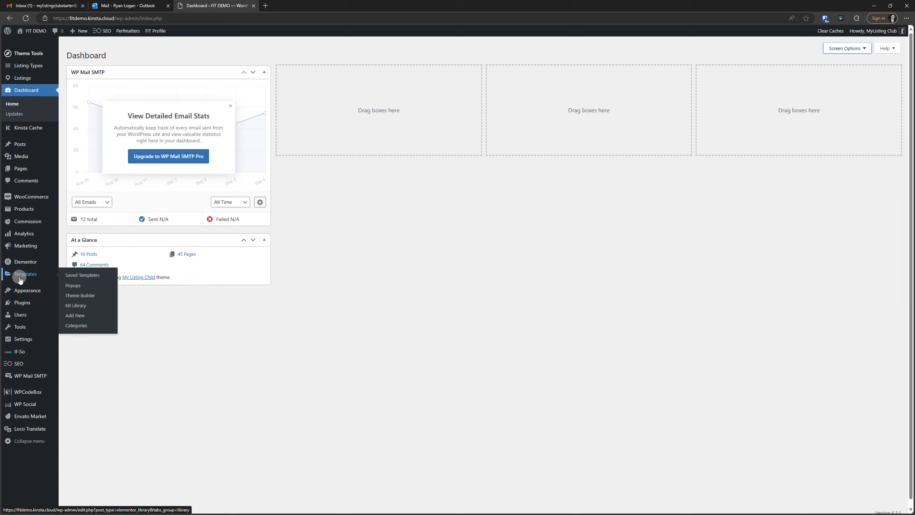
pyautogui.click(81, 316)
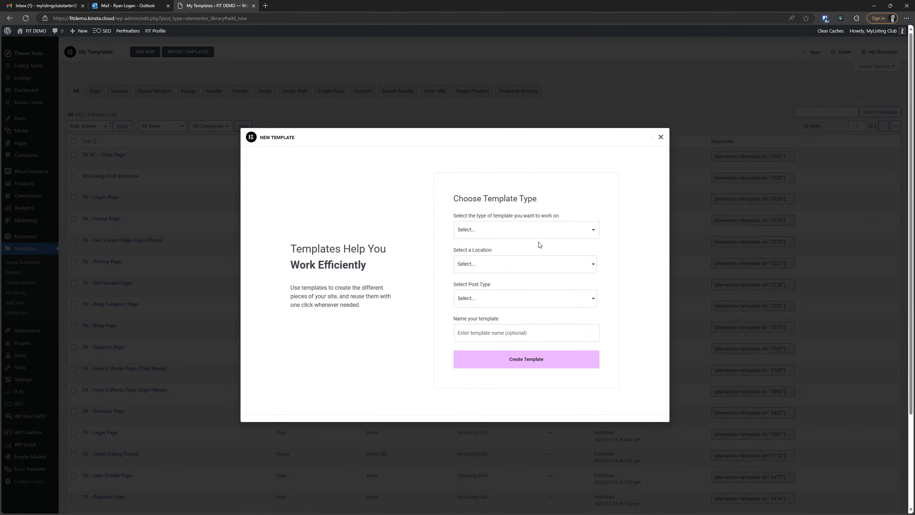
pyautogui.click(483, 230)
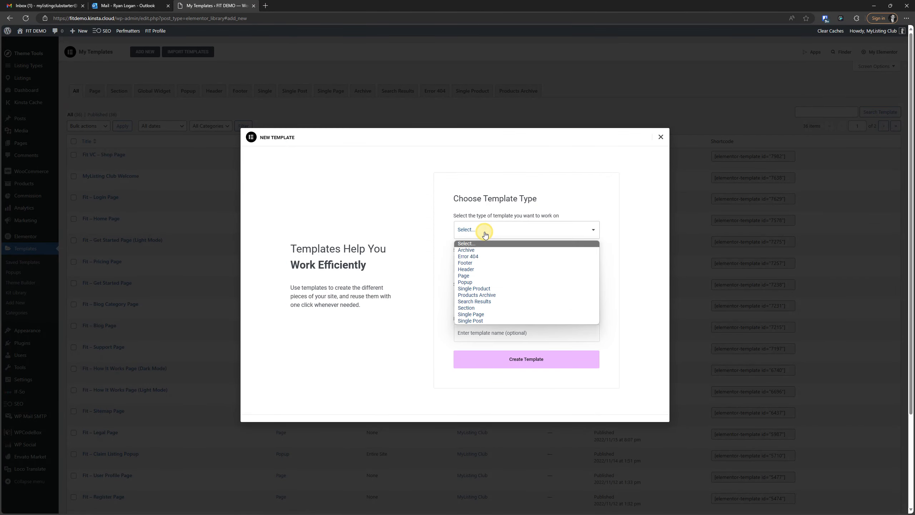
pyautogui.click(483, 276)
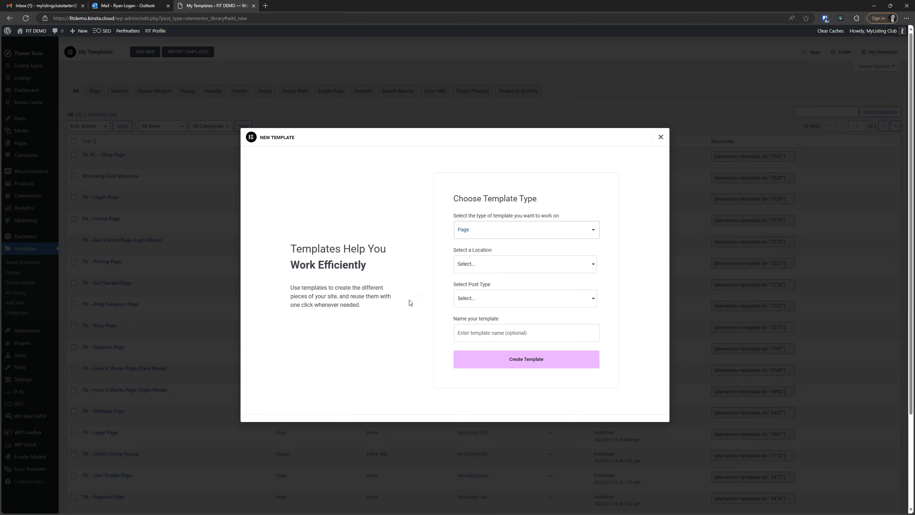
pyautogui.click(488, 332)
pyautogui.write('SLCF')
pyautogui.click(556, 363)
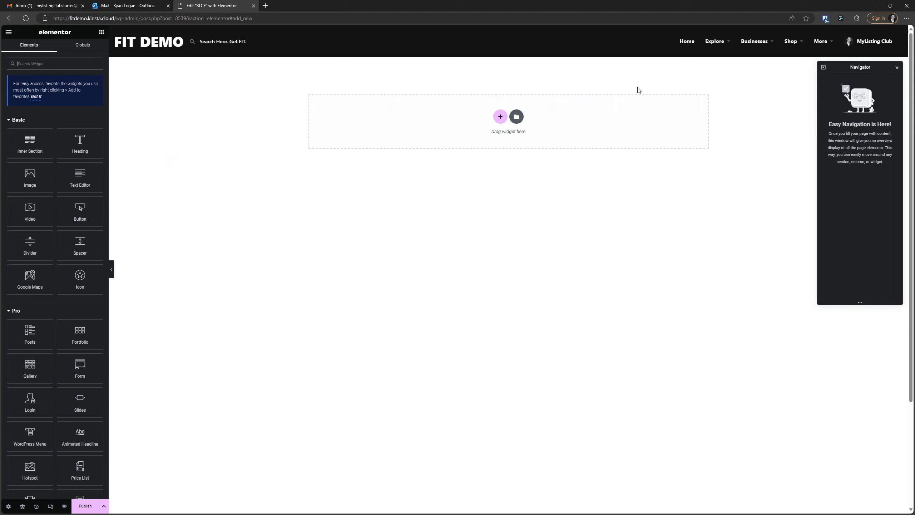
# Step: Close the Navigator and add a Form widget to the empty template canvas
pyautogui.click(897, 67)
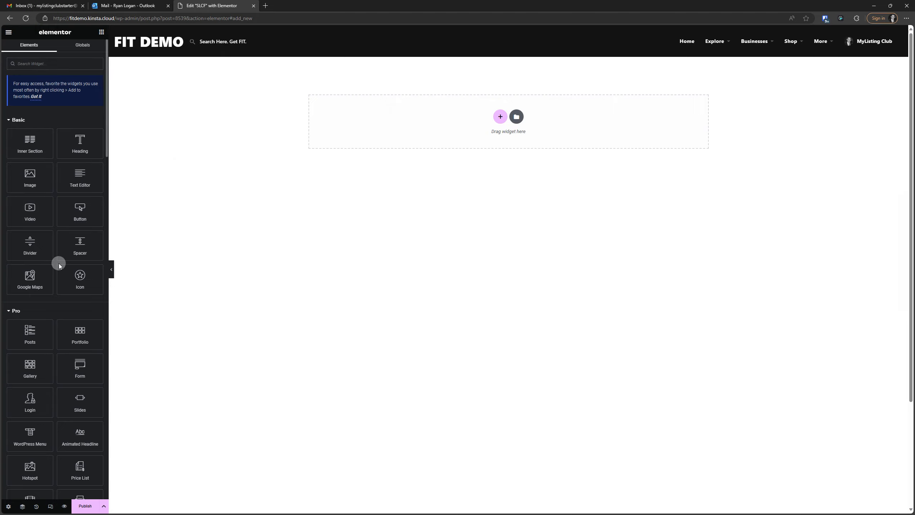
pyautogui.moveTo(88, 378); pyautogui.dragTo(419, 130)
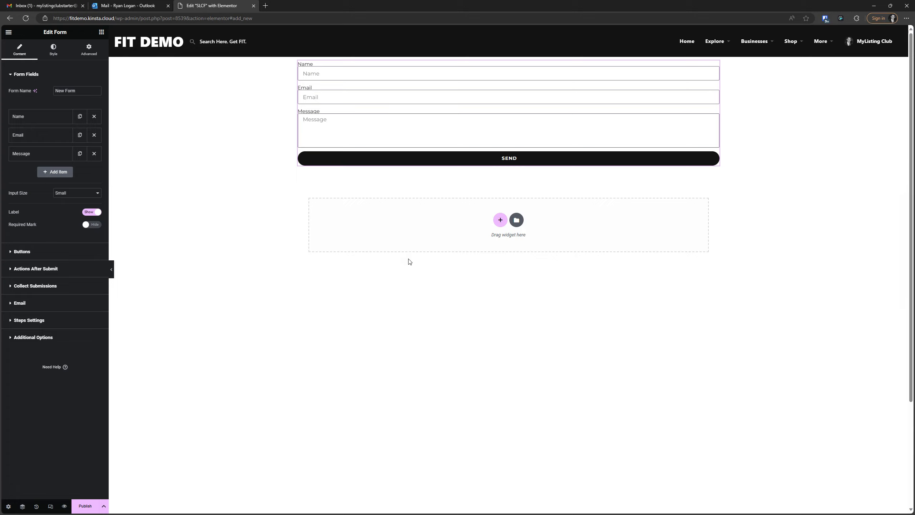
pyautogui.click(338, 126)
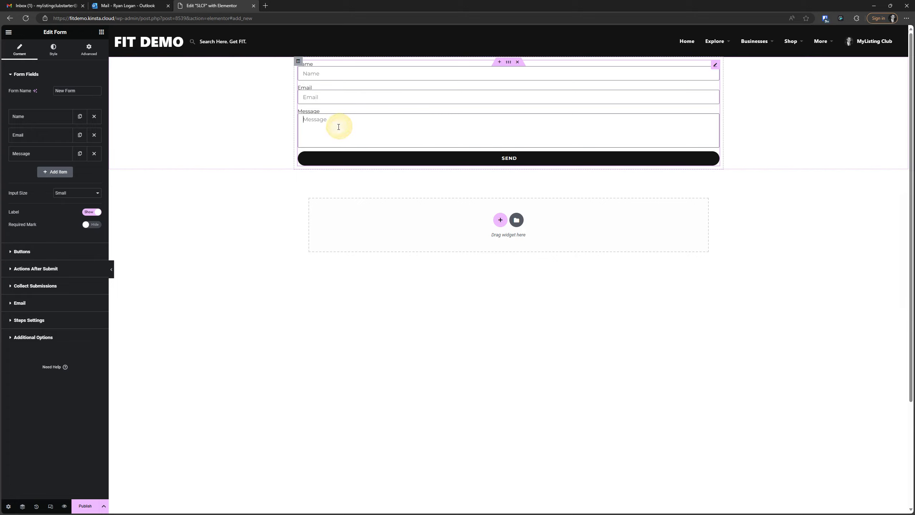
# Step: Assign the User Info dynamic tag as the default value of the form's Email field
pyautogui.click(29, 137)
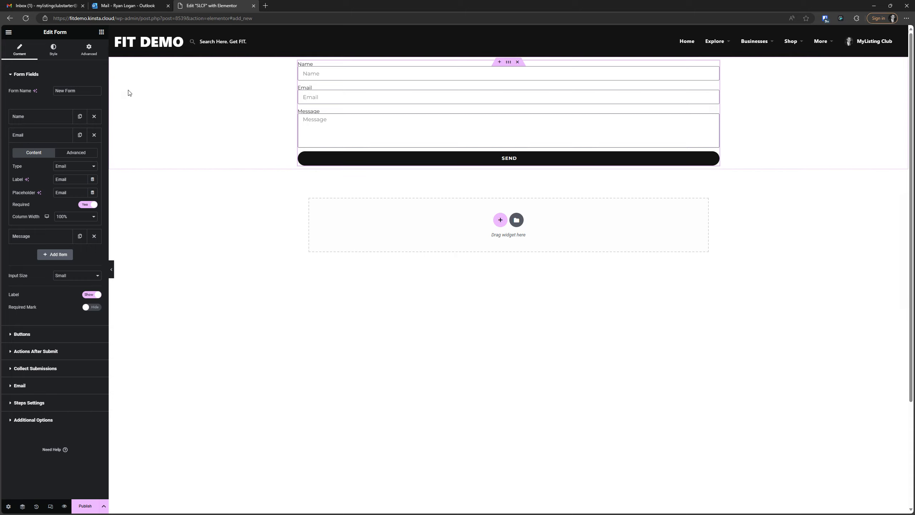
pyautogui.click(73, 157)
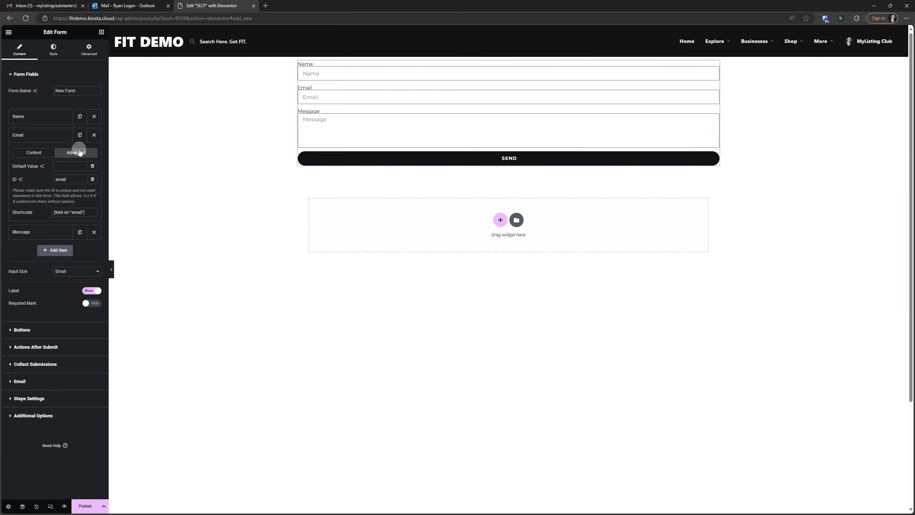
pyautogui.click(31, 166)
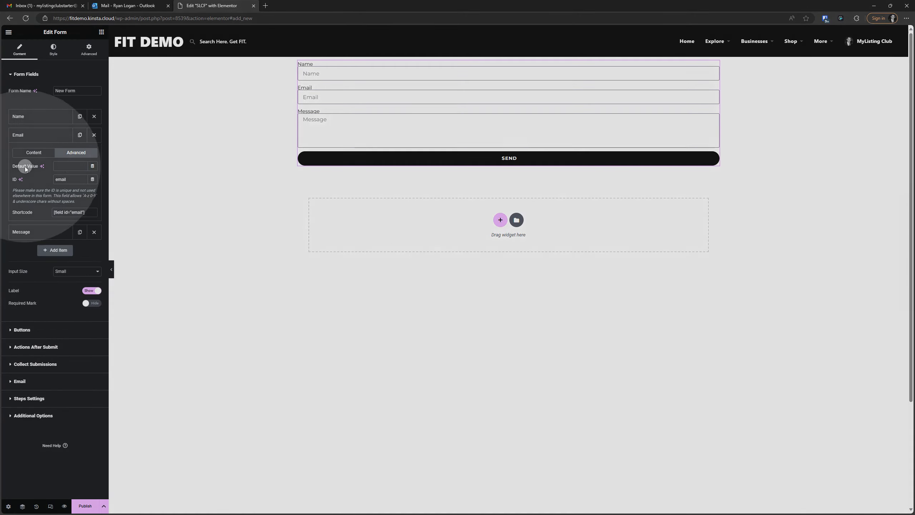
pyautogui.click(73, 166)
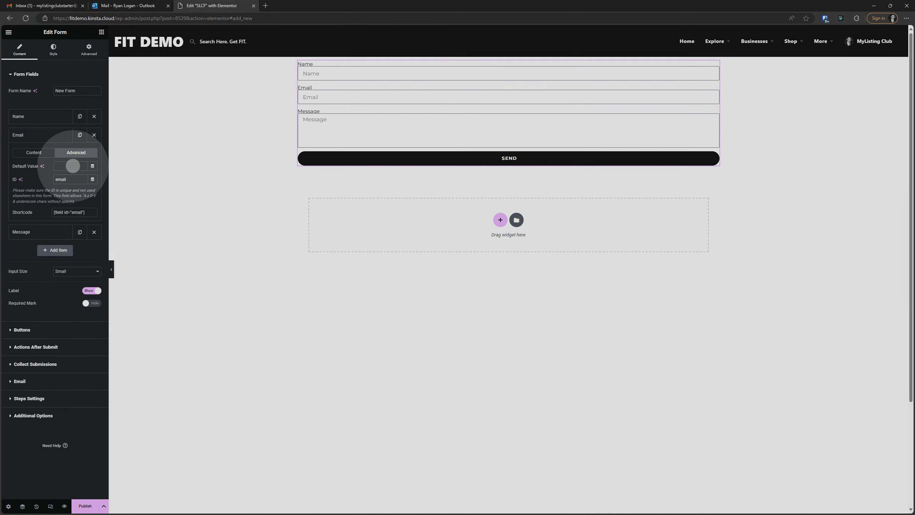
pyautogui.click(93, 166)
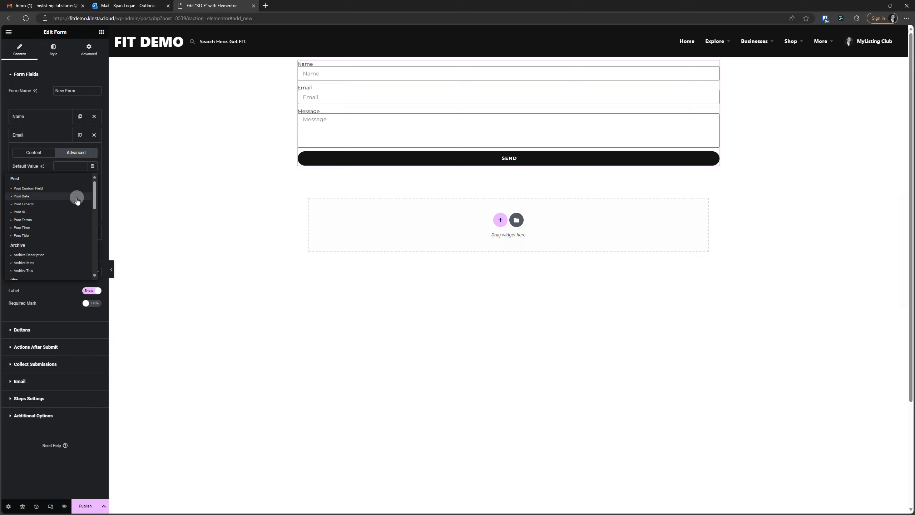
pyautogui.scroll(-3, 77, 199)
pyautogui.scroll(-3, 77, 200)
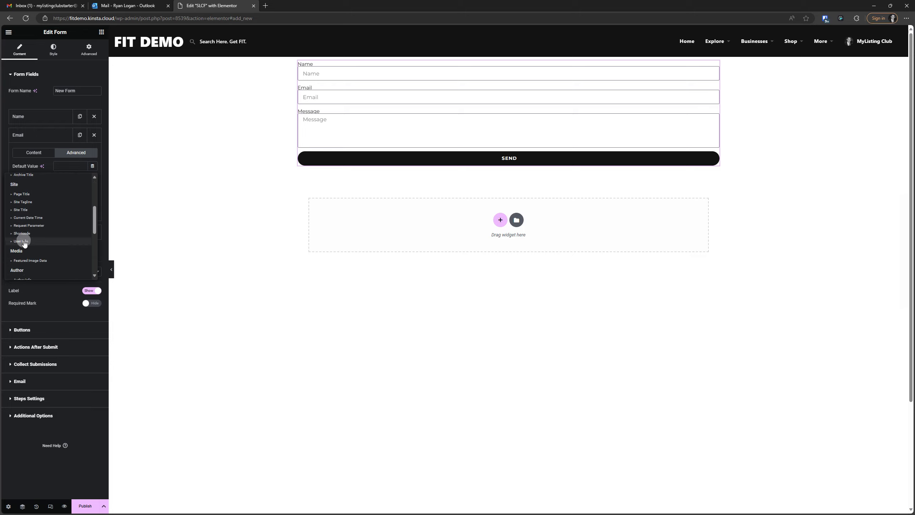
pyautogui.click(24, 242)
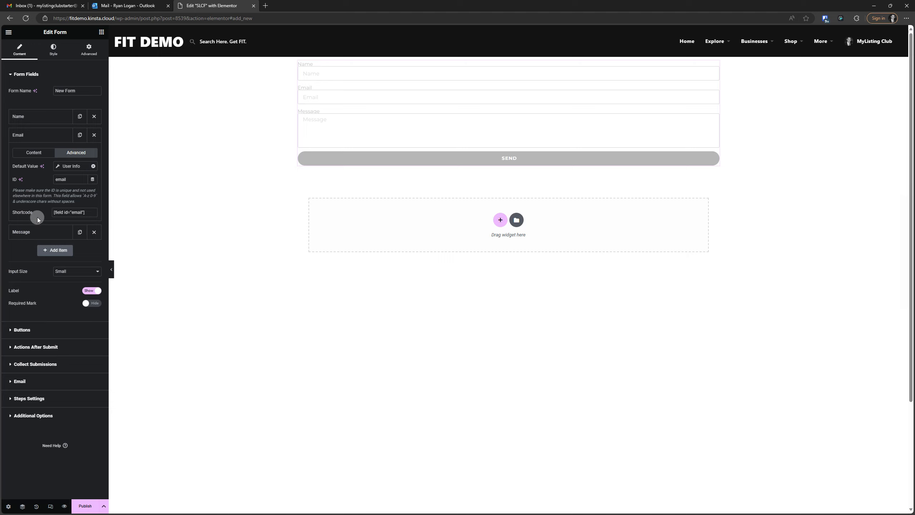
# Step: Configure the Email field's User Info tag to pull in the user's Email
pyautogui.click(82, 158)
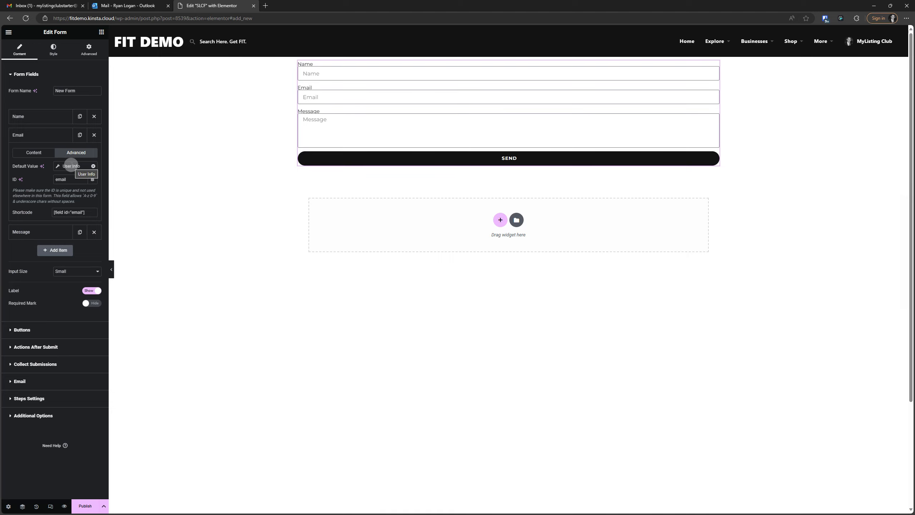
pyautogui.click(71, 166)
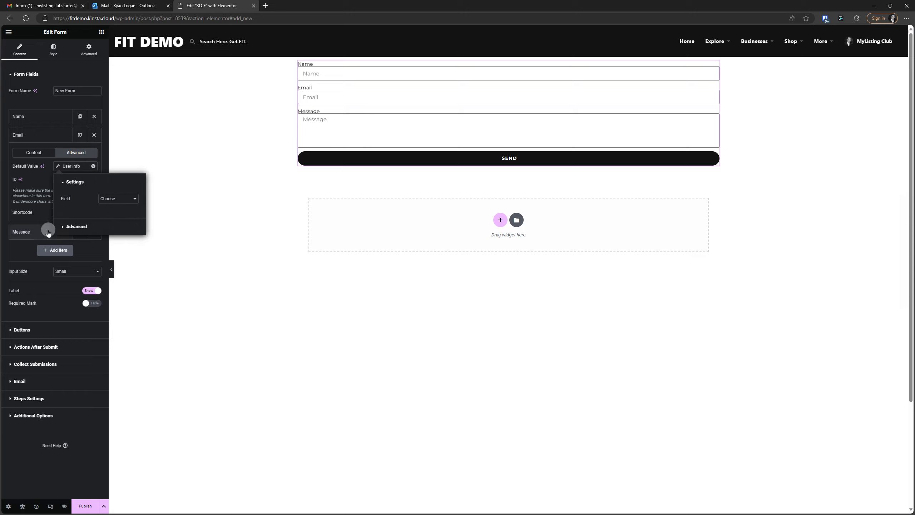
pyautogui.click(120, 199)
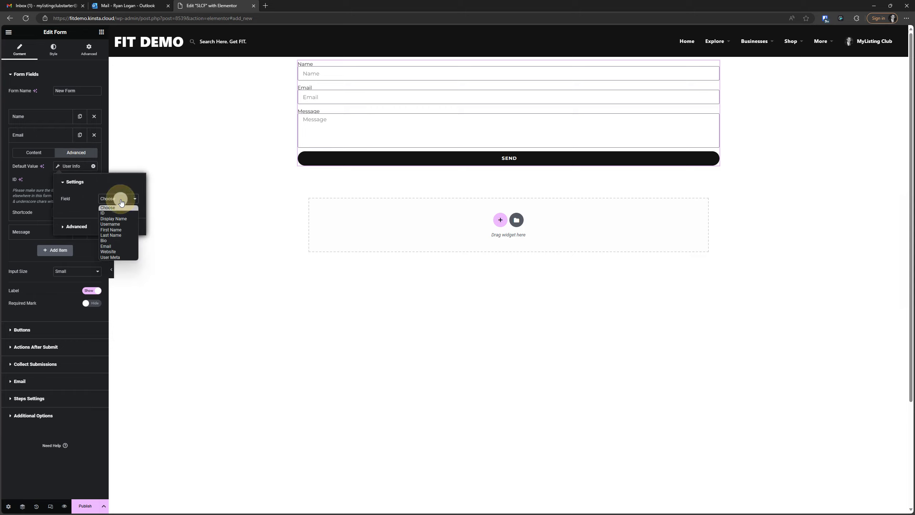
pyautogui.click(115, 246)
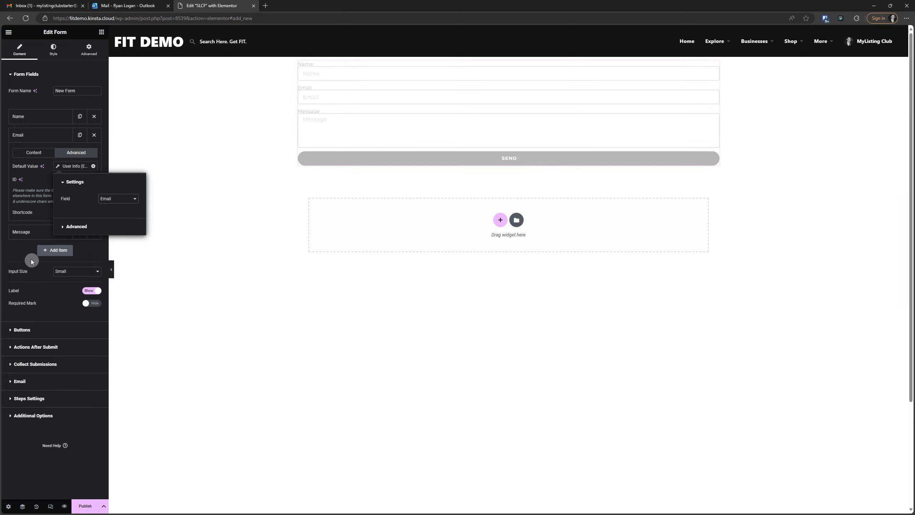
pyautogui.click(16, 479)
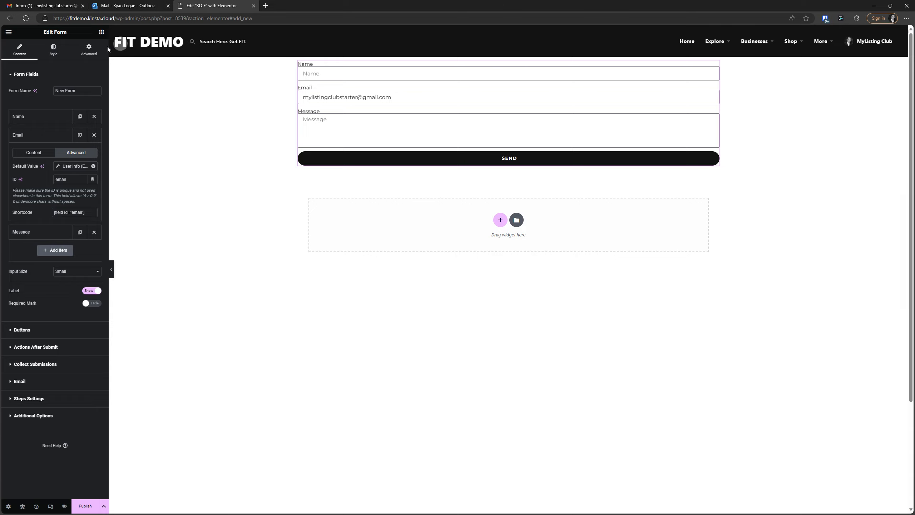
# Step: Publish the SLCF template and exit the editor to the WordPress dashboard
pyautogui.click(84, 506)
pyautogui.click(5, 33)
pyautogui.click(30, 156)
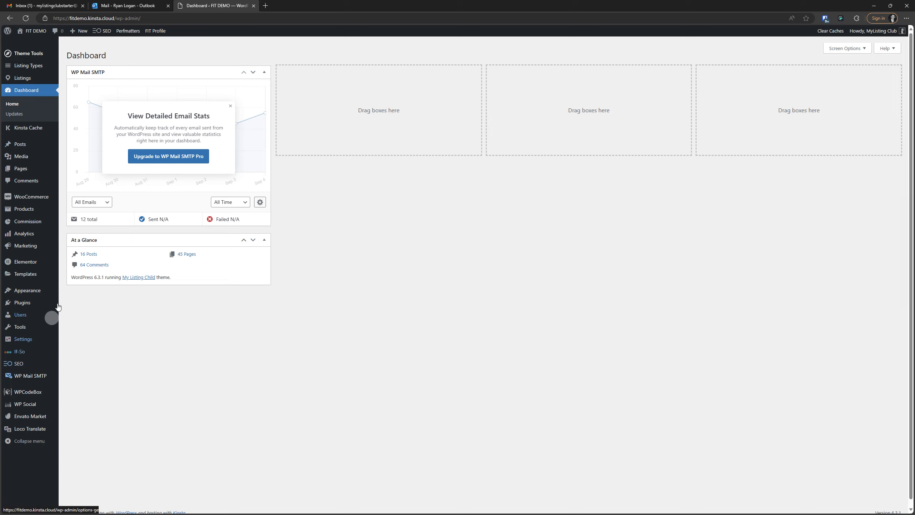
# Step: Open the SLCF template from the saved templates for editing with Elementor in its own tab, and close the templates list
pyautogui.rightClick(21, 273)
pyautogui.click(46, 280)
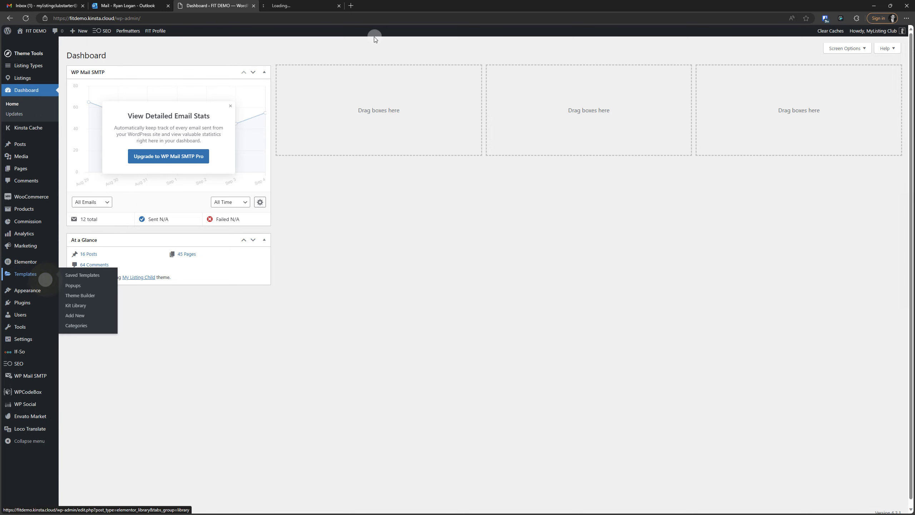
pyautogui.click(321, 5)
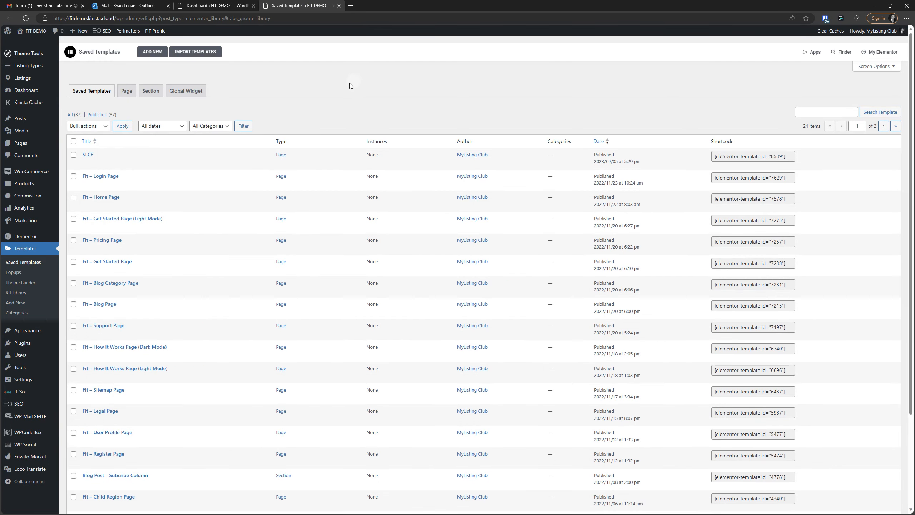
pyautogui.rightClick(200, 164)
pyautogui.click(231, 168)
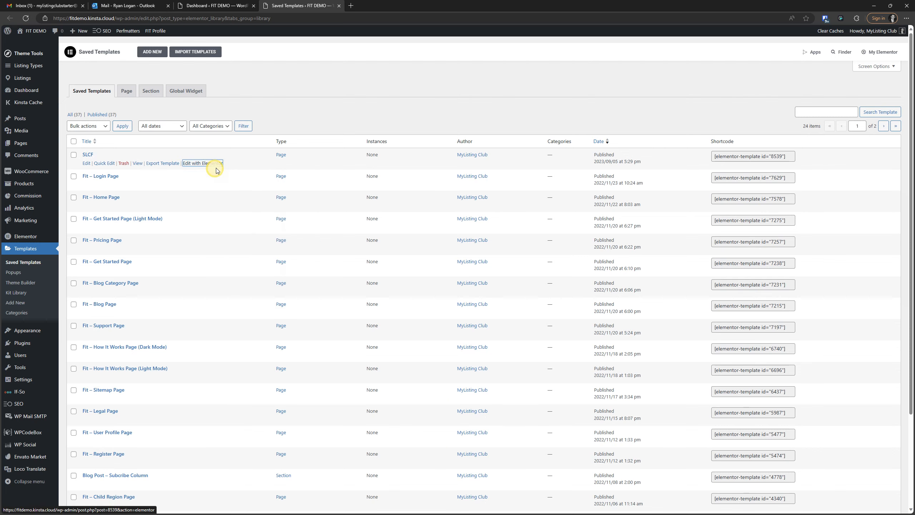
pyautogui.click(338, 6)
# Step: Open the Test listing type for editing in its own tab from the WordPress listing types list
pyautogui.click(214, 5)
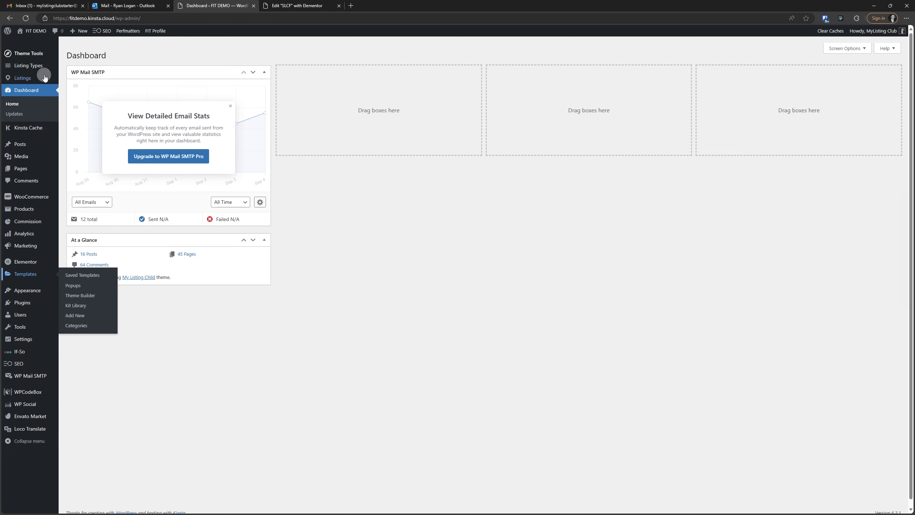
pyautogui.click(76, 67)
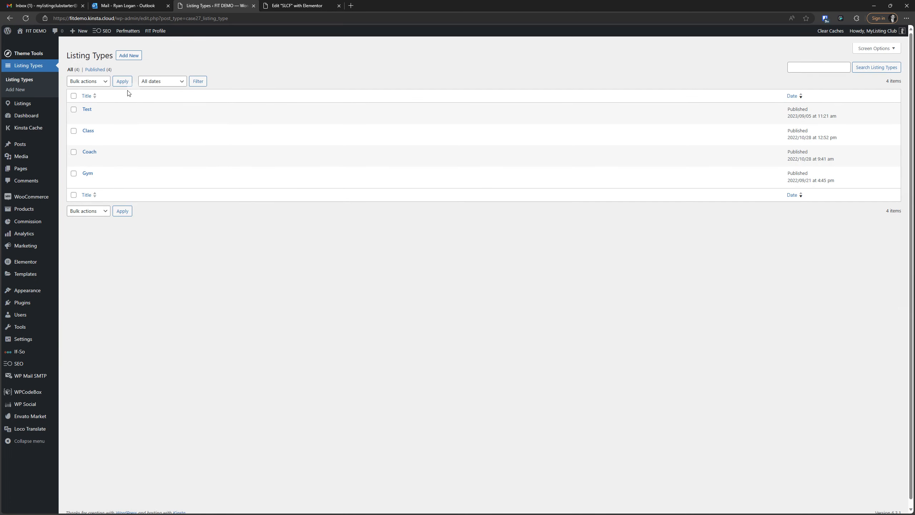
pyautogui.rightClick(84, 116)
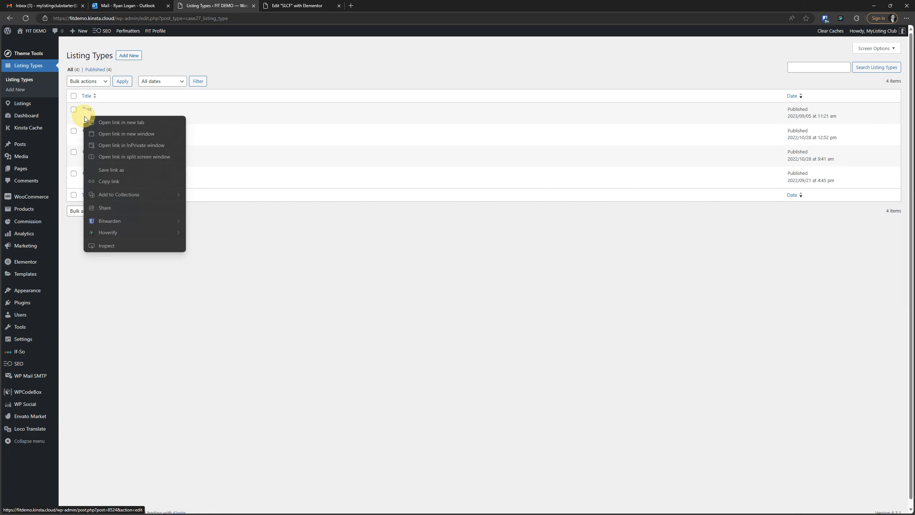
pyautogui.click(103, 123)
pyautogui.click(287, 5)
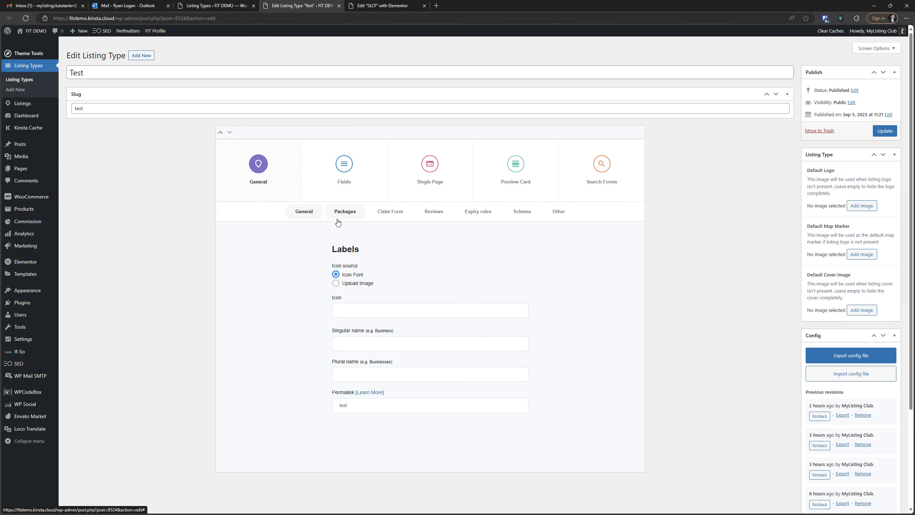
# Step: Remove the Contact Email field from the Test listing type's used fields and add it back from the preset fields
pyautogui.click(348, 164)
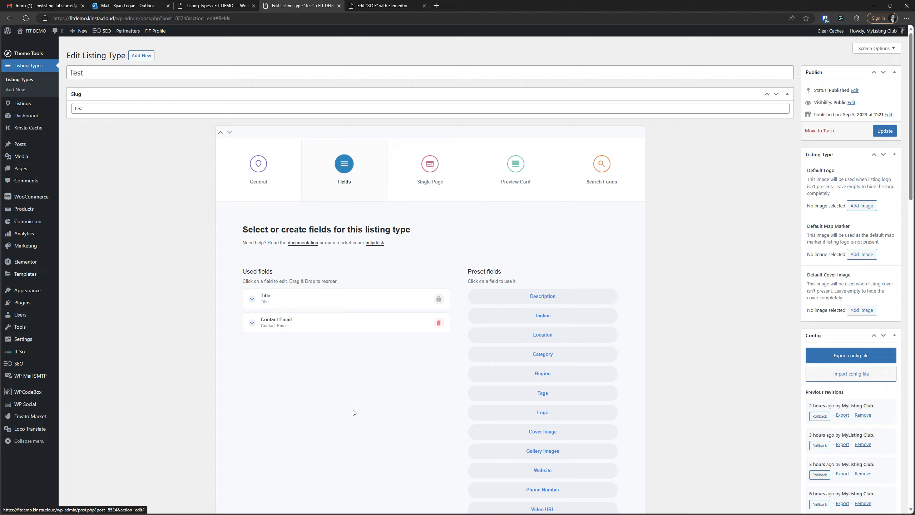
pyautogui.scroll(-4, 351, 413)
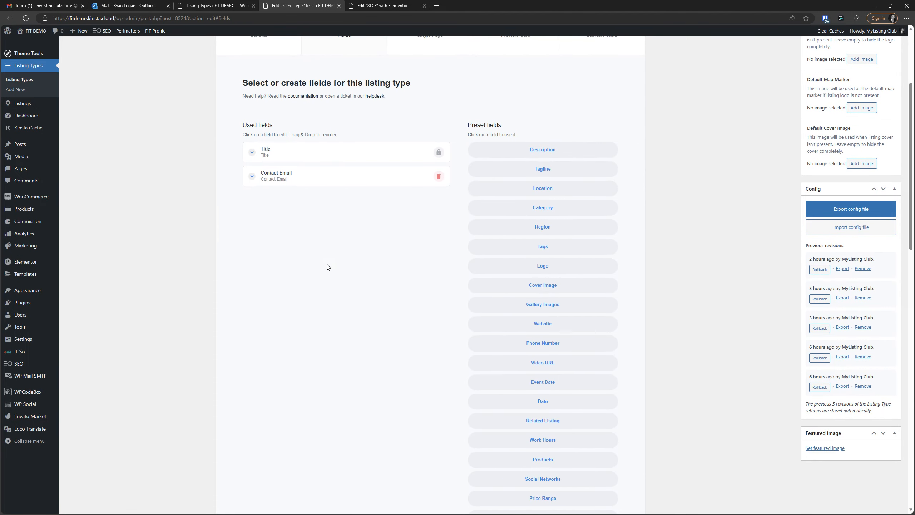
pyautogui.click(439, 177)
pyautogui.click(492, 59)
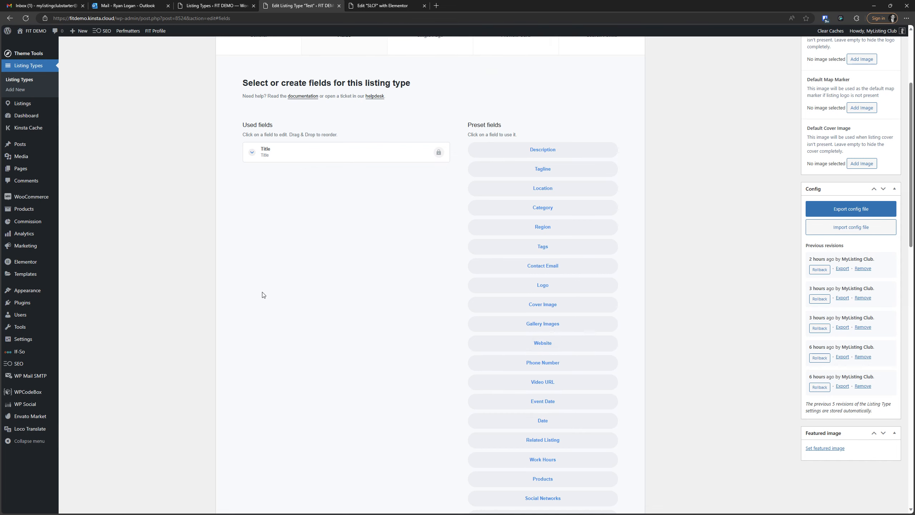
pyautogui.scroll(-2, 239, 245)
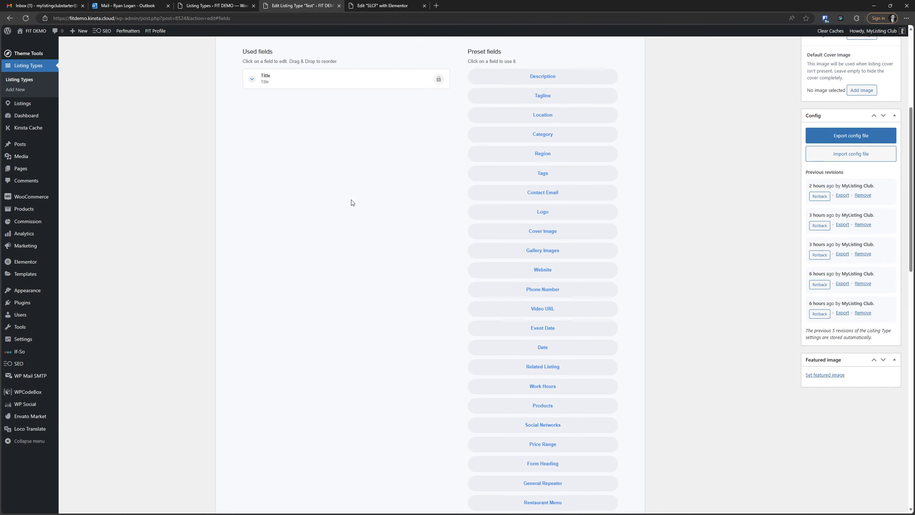
pyautogui.click(545, 197)
pyautogui.scroll(4, 364, 209)
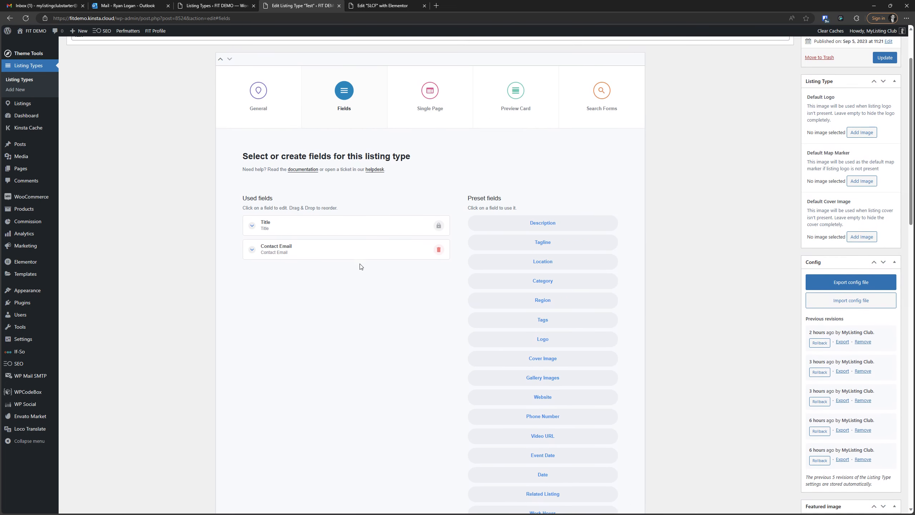
pyautogui.click(355, 246)
pyautogui.click(354, 246)
# Step: Add a Hidden field labelled "Listing Owner Email" to the contact form in the SLCF template
pyautogui.click(378, 6)
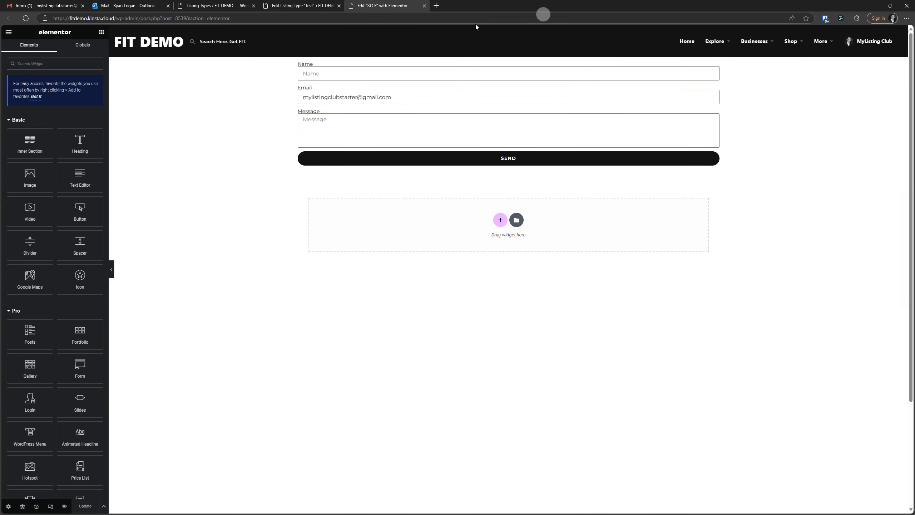
pyautogui.click(457, 94)
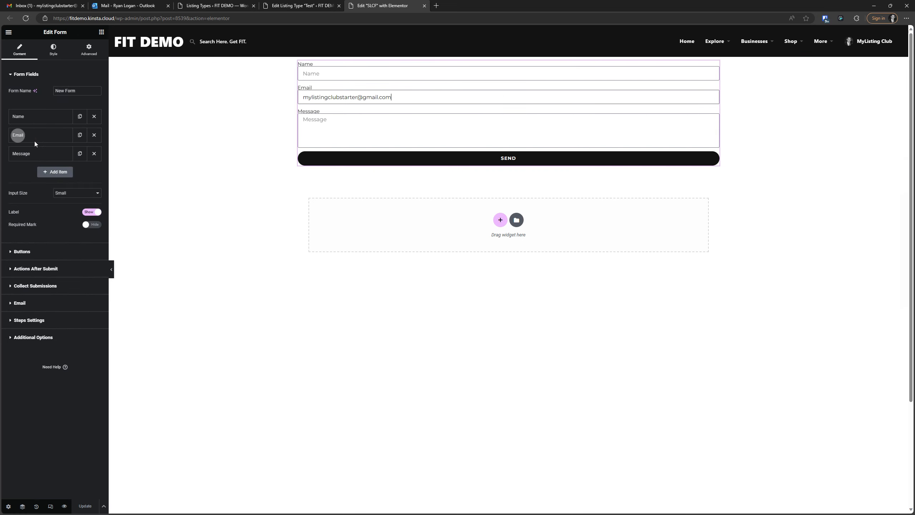
pyautogui.click(54, 172)
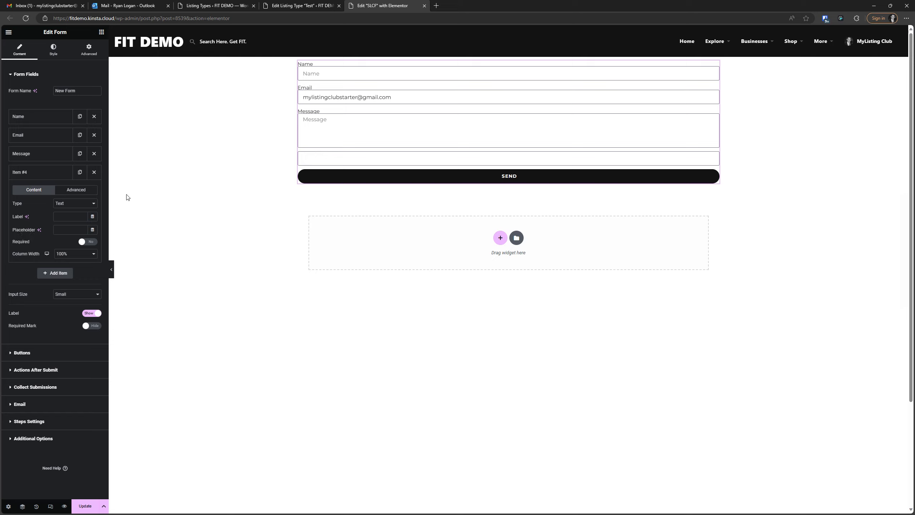
pyautogui.click(75, 203)
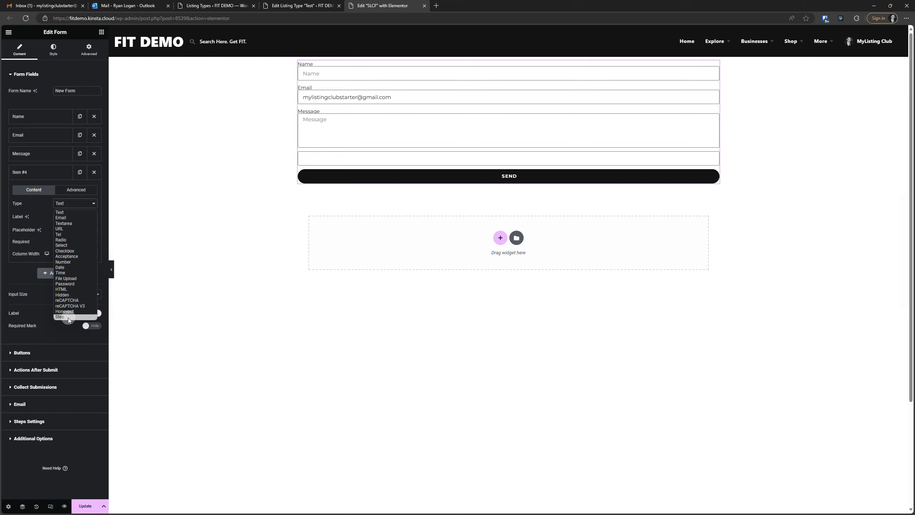
pyautogui.click(68, 295)
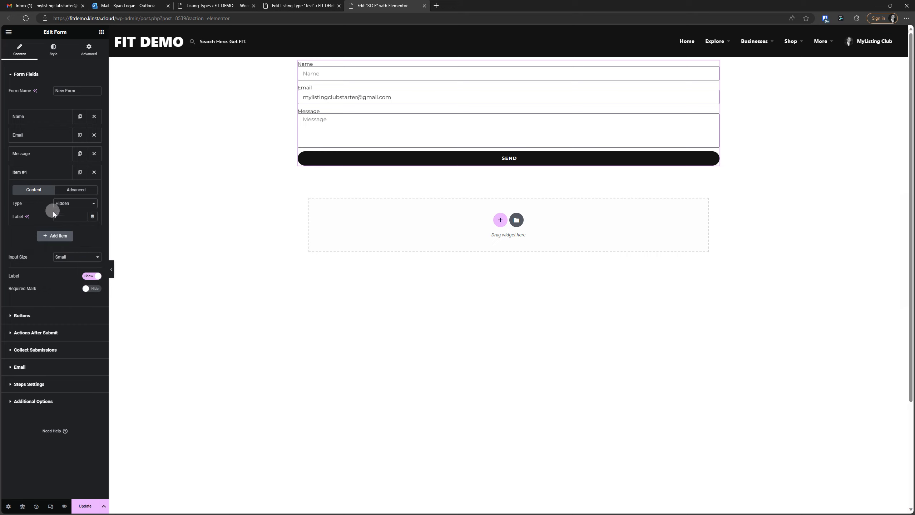
pyautogui.click(68, 217)
pyautogui.write('Email')
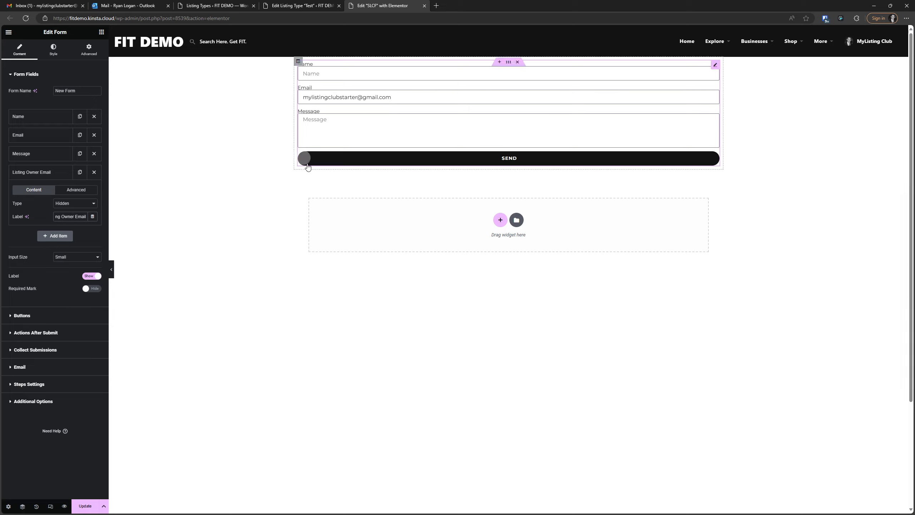
# Step: Assign the Author Info dynamic tag as the default value of the Listing Owner Email field
pyautogui.click(75, 193)
pyautogui.click(68, 192)
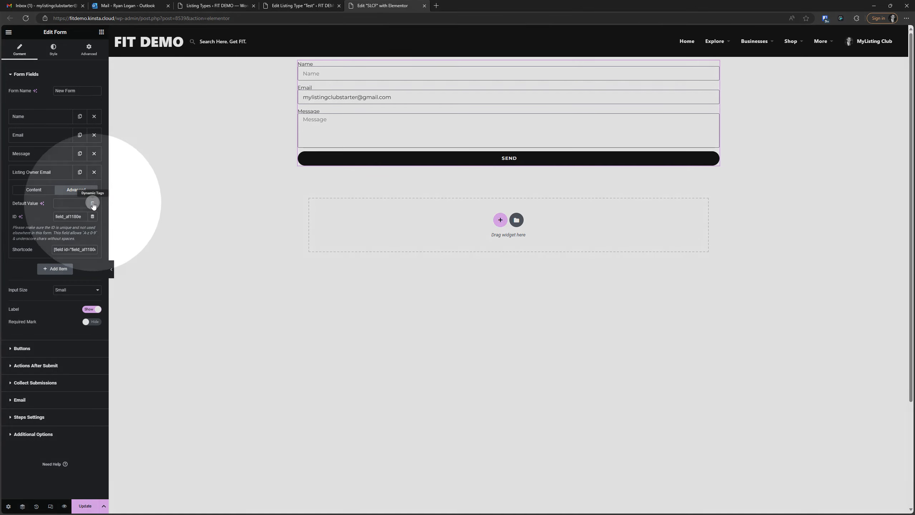
pyautogui.click(92, 204)
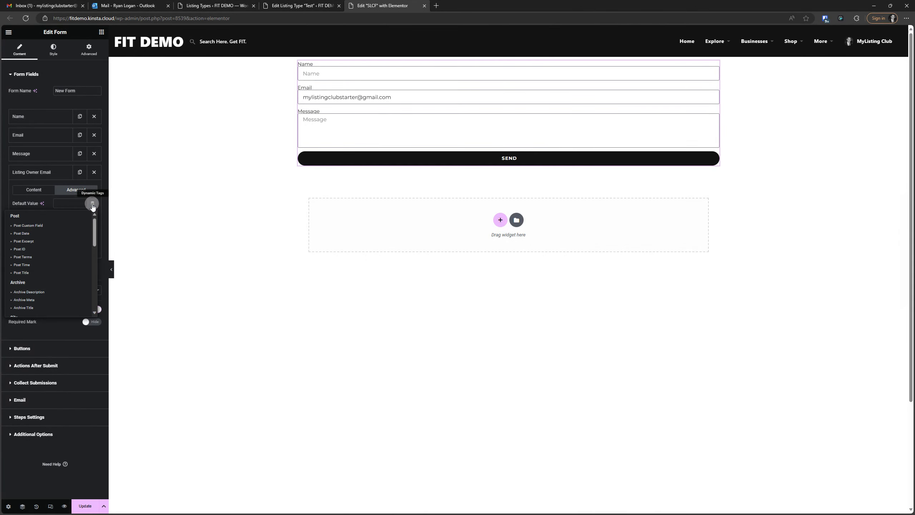
pyautogui.scroll(-3, 44, 282)
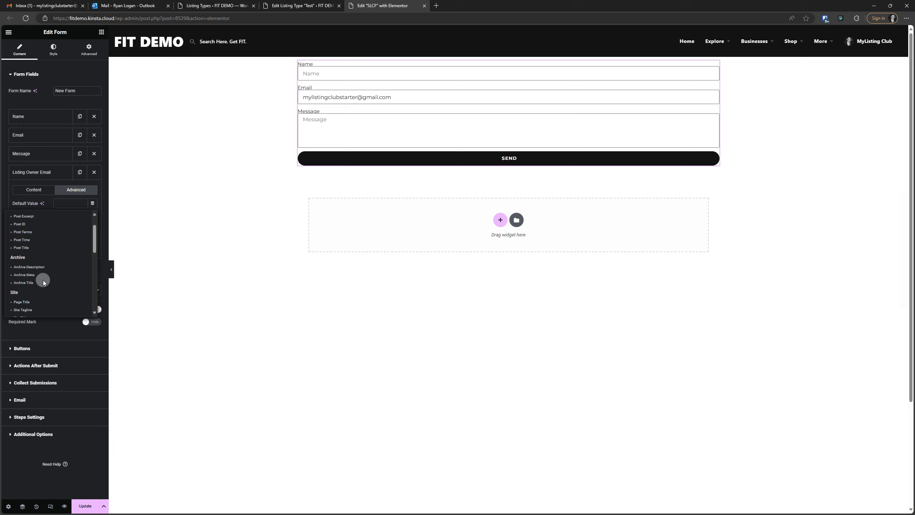
pyautogui.scroll(-5, 43, 267)
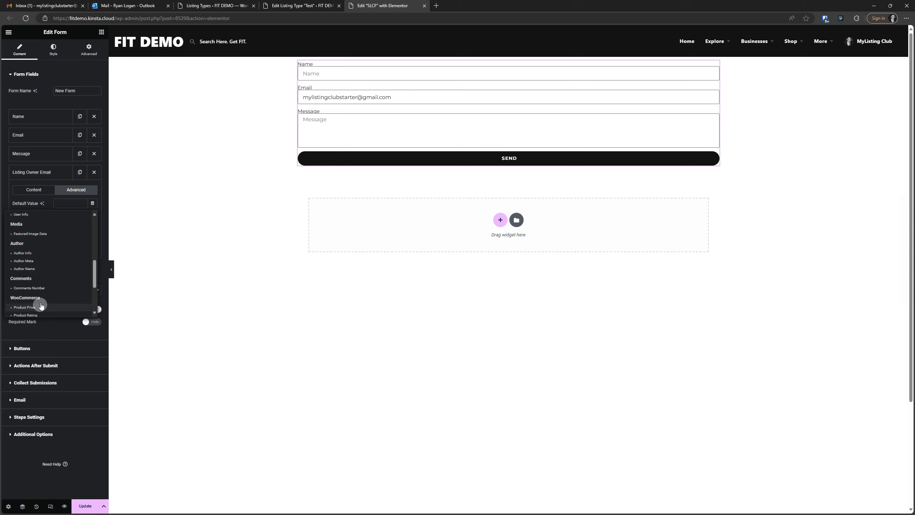
pyautogui.click(23, 253)
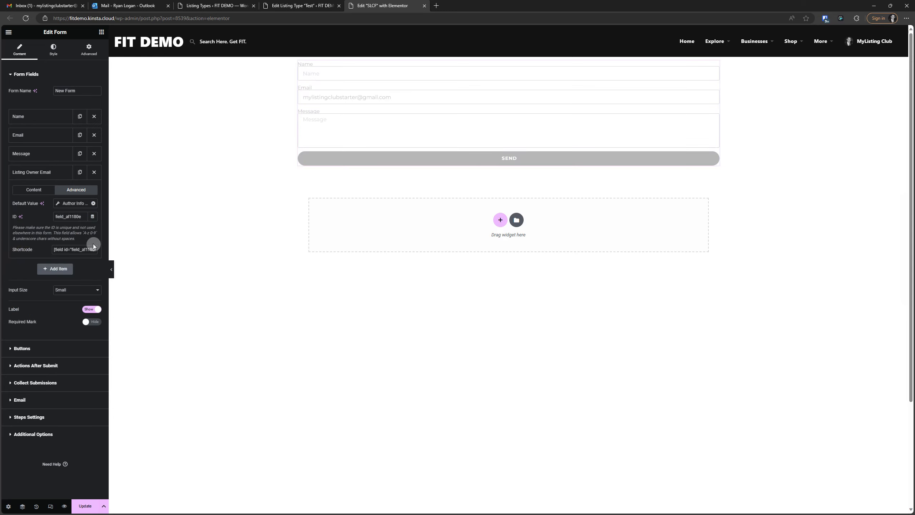
# Step: Configure the Listing Owner Email field's Author Info tag to pull in the author's Email
pyautogui.click(72, 202)
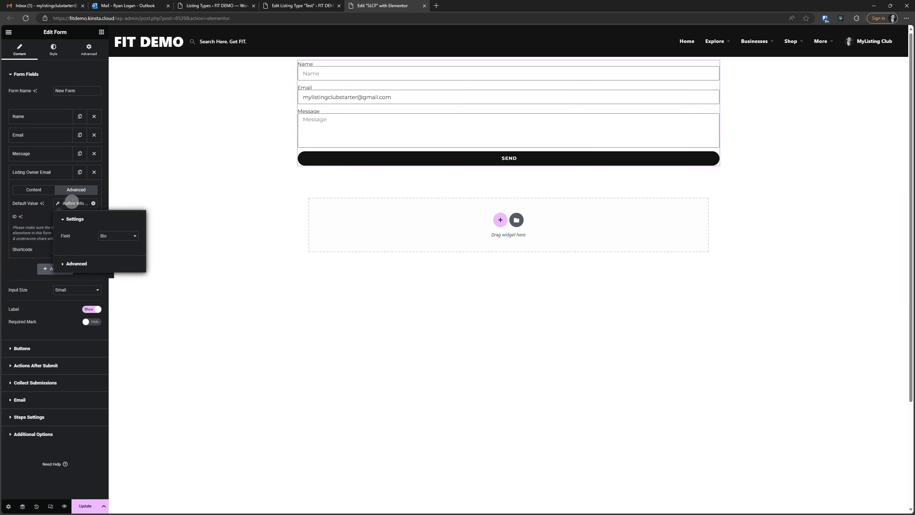
pyautogui.click(121, 237)
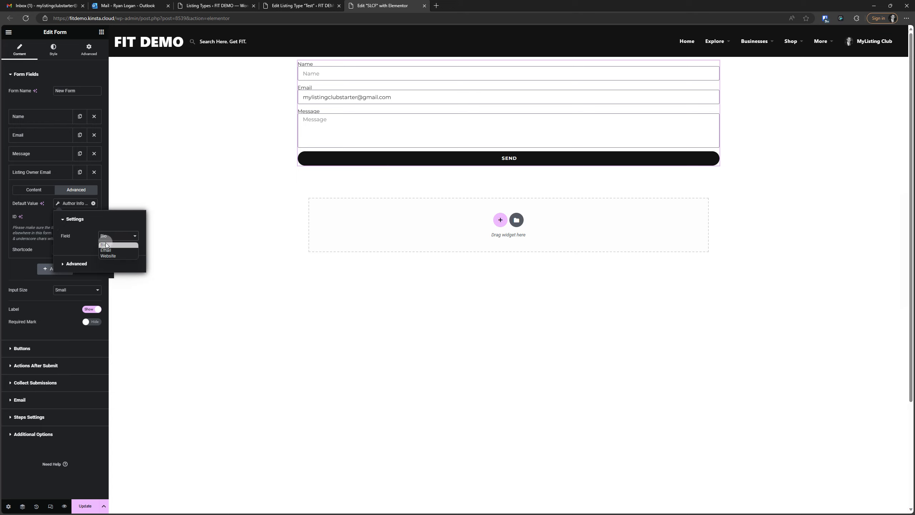
pyautogui.click(106, 249)
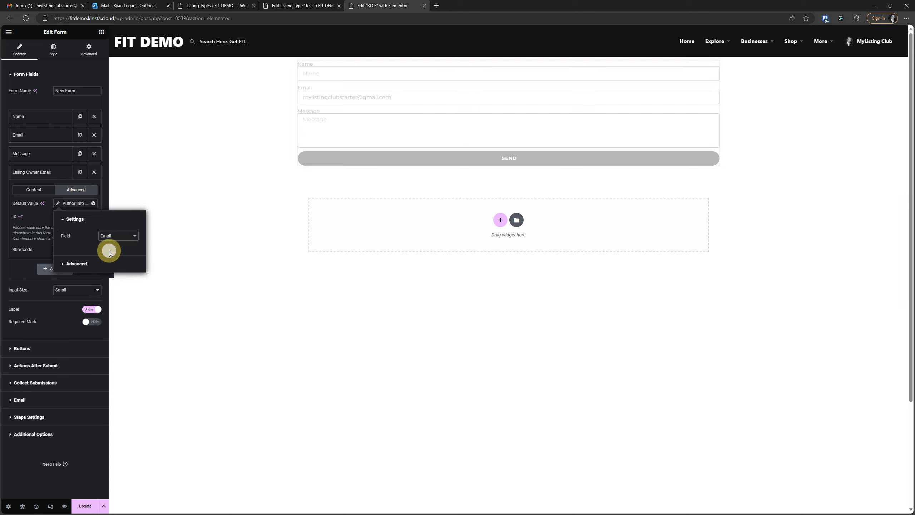
pyautogui.click(16, 266)
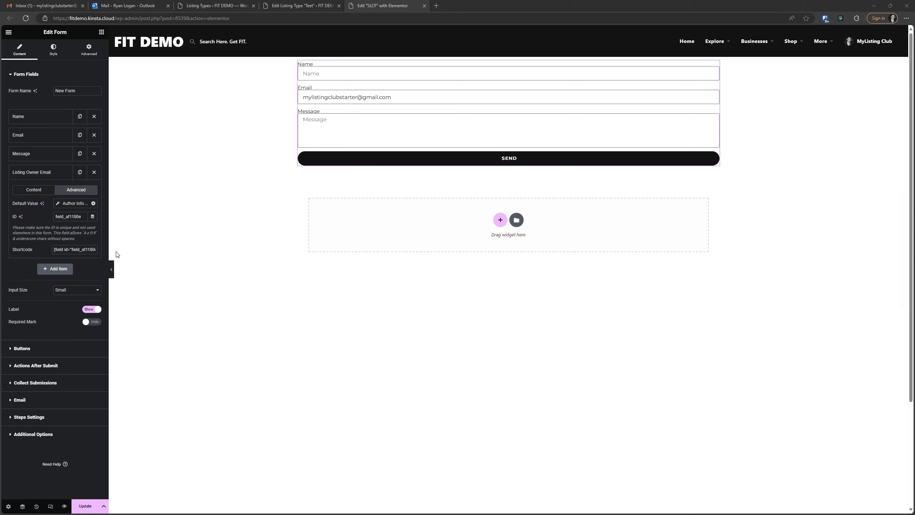
# Step: Set the Listing Owner Email field's ID to listing_owner and collapse the field's settings
pyautogui.doubleClick(75, 216)
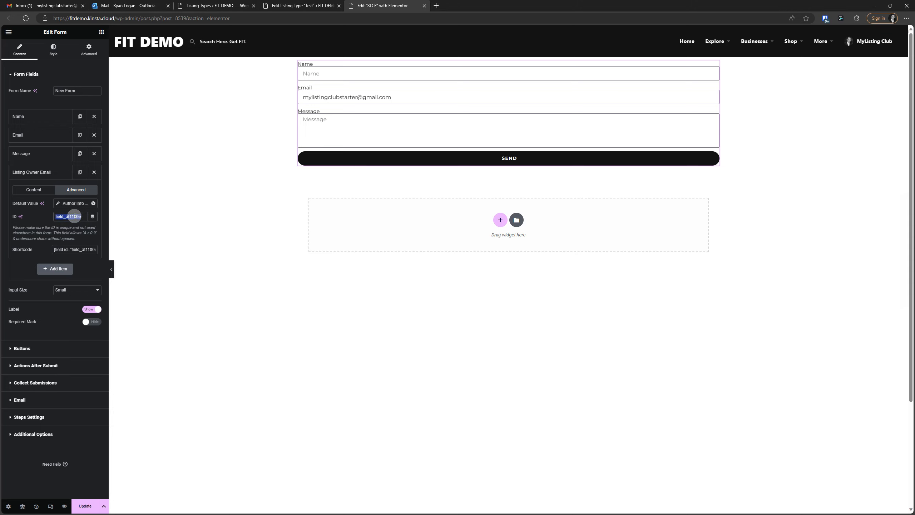
pyautogui.write('listing_owner')
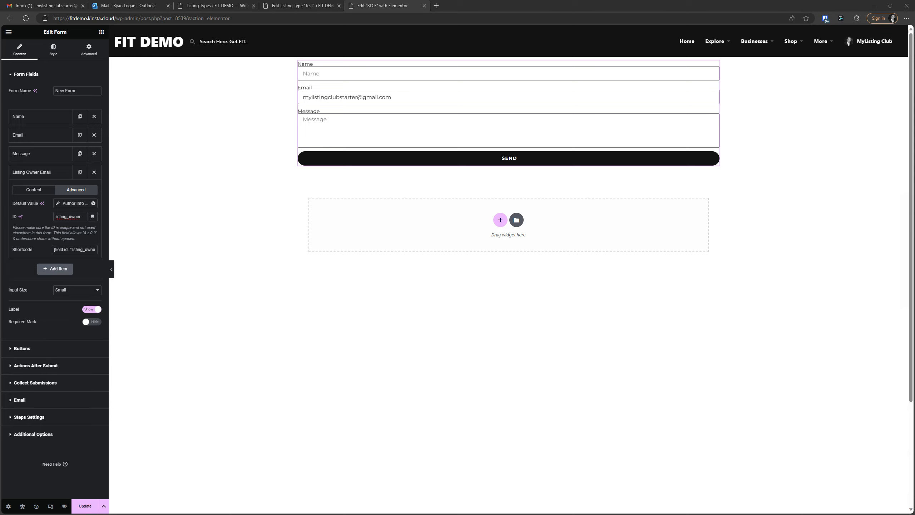
pyautogui.click(33, 171)
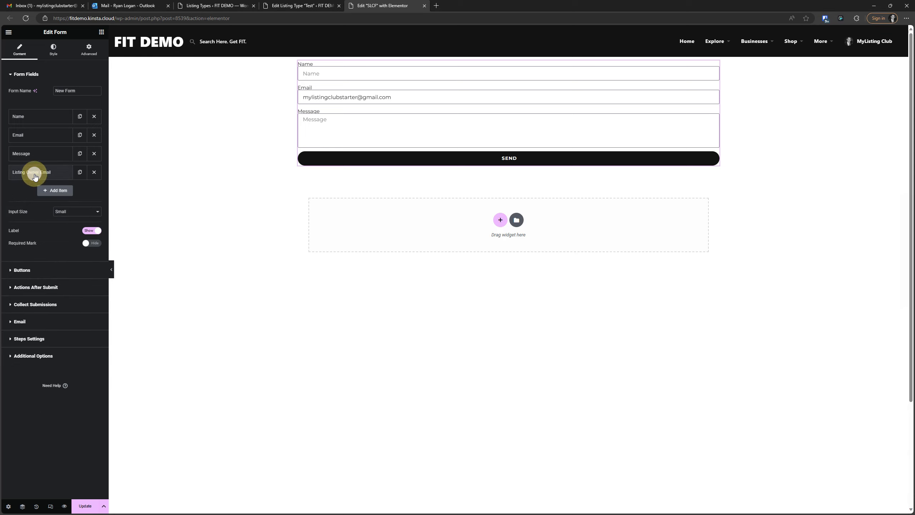
# Step: Set the form's email recipient to the shortcode [field id="listing_owner"] and update the SLCF template
pyautogui.click(19, 322)
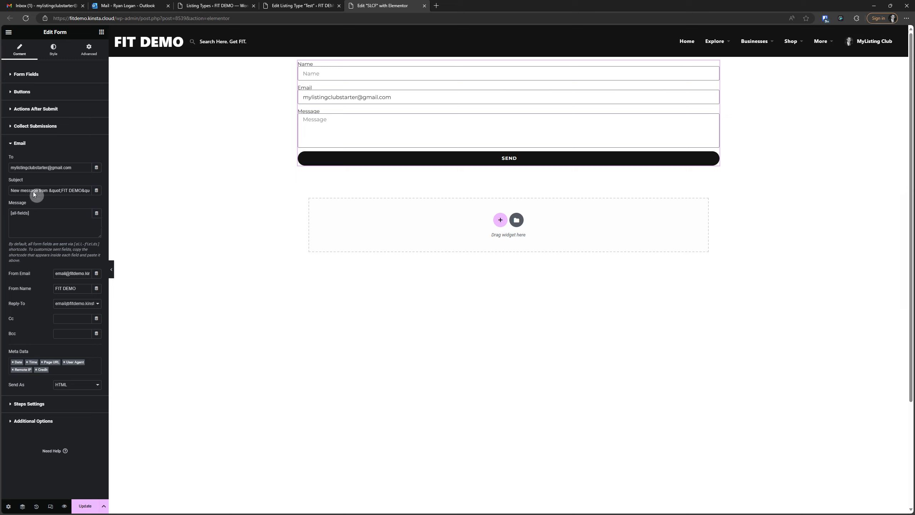
pyautogui.tripleClick(79, 168)
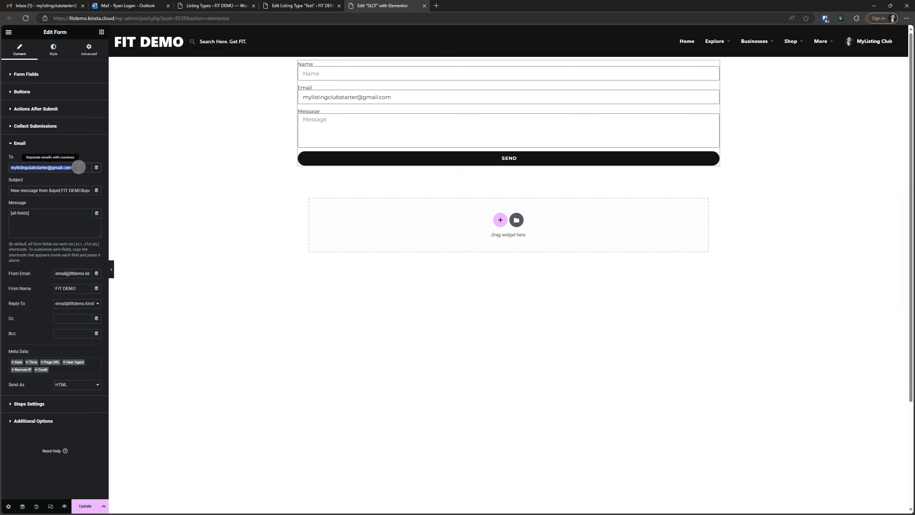
pyautogui.write('[field id="listing_owner"]')
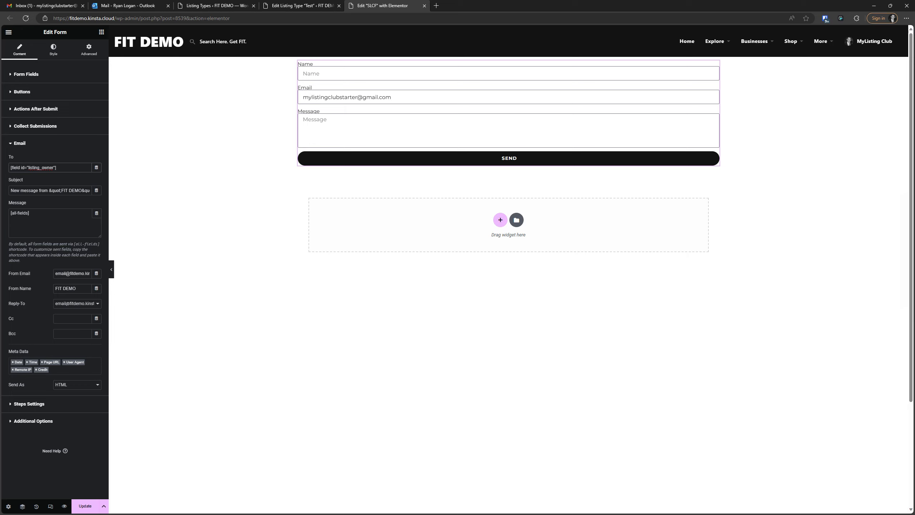
pyautogui.click(336, 53)
pyautogui.click(82, 505)
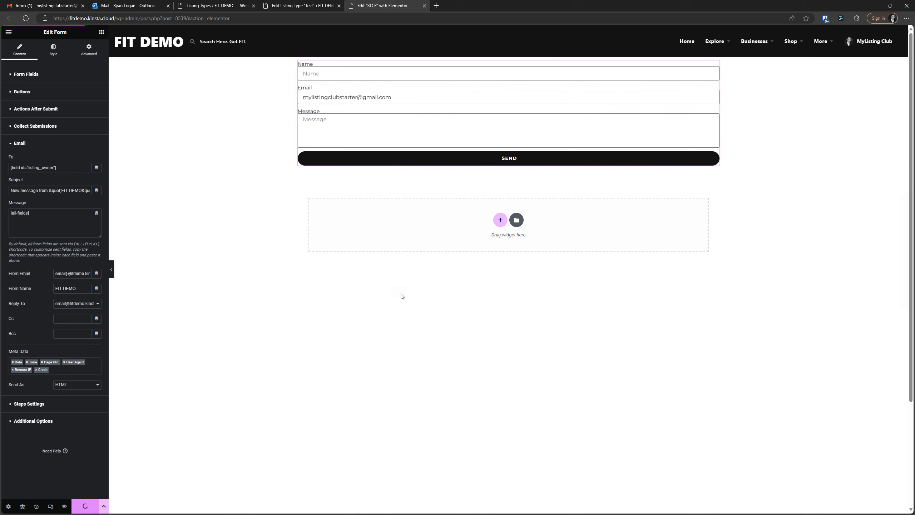
# Step: Open all listings in a separate tab and open the Test listing for editing
pyautogui.click(222, 4)
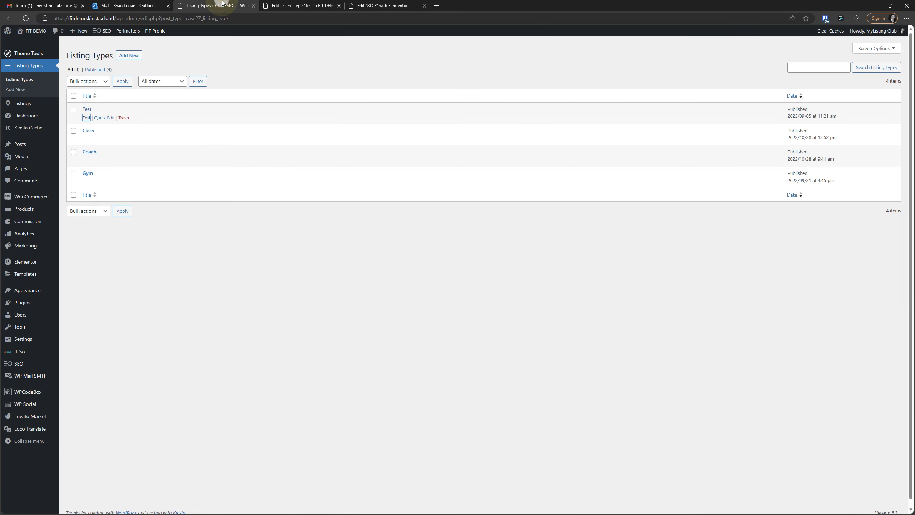
pyautogui.moveTo(23, 103)
pyautogui.click(76, 107)
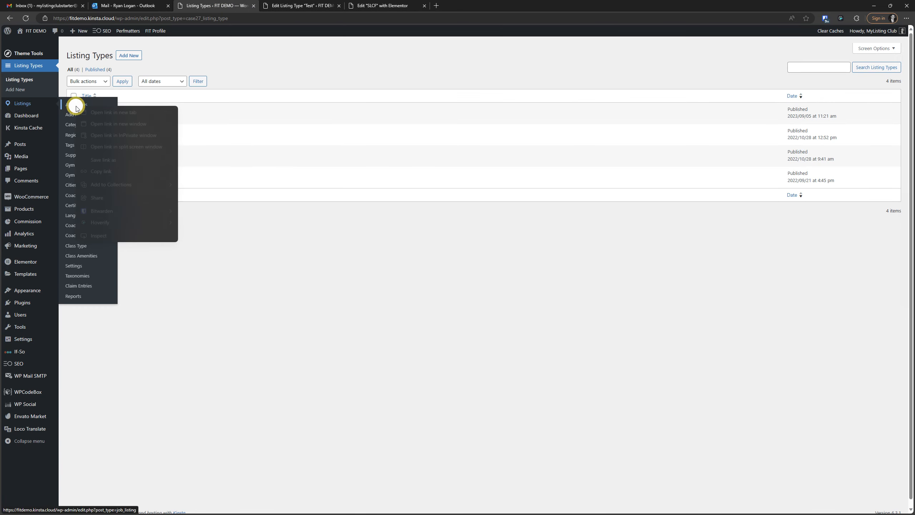
pyautogui.click(470, 5)
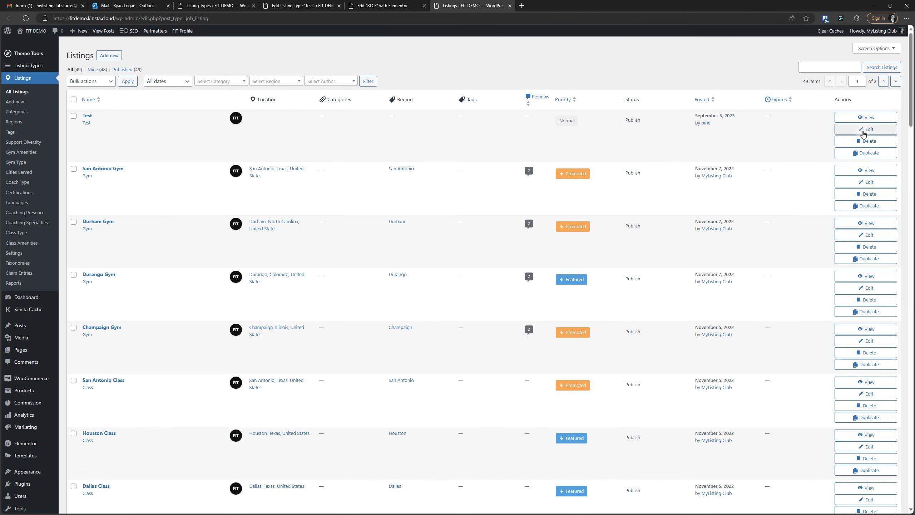
pyautogui.click(863, 133)
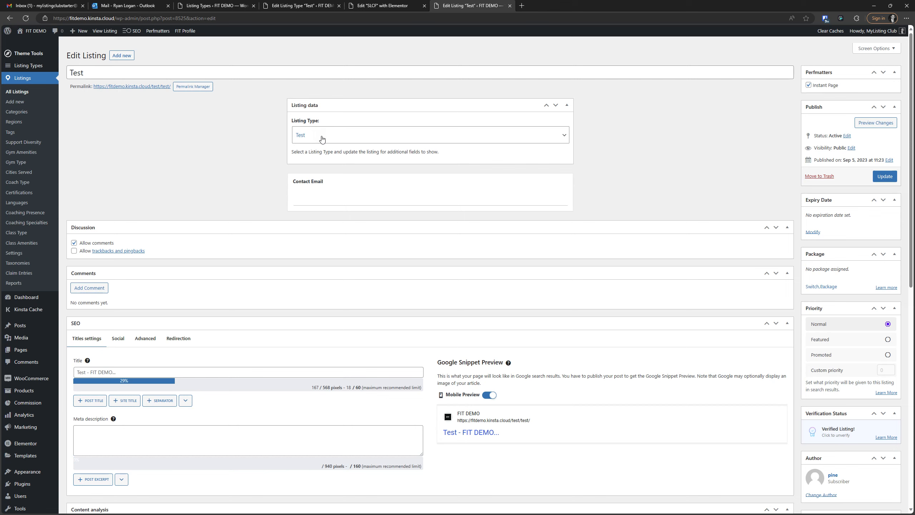
# Step: Examine the Test listing's Contact Email field and its Author settings
pyautogui.click(355, 198)
pyautogui.click(349, 197)
pyautogui.click(349, 197)
pyautogui.scroll(-5, 855, 310)
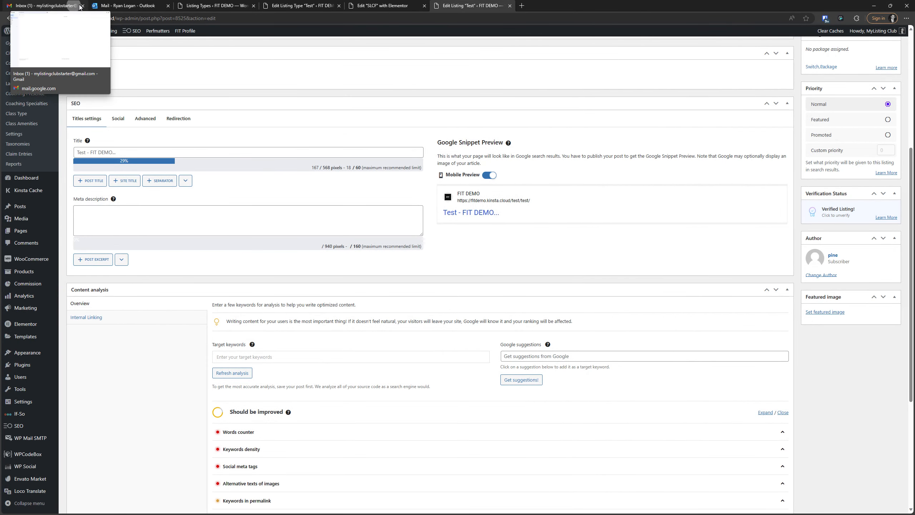
pyautogui.scroll(6, 682, 297)
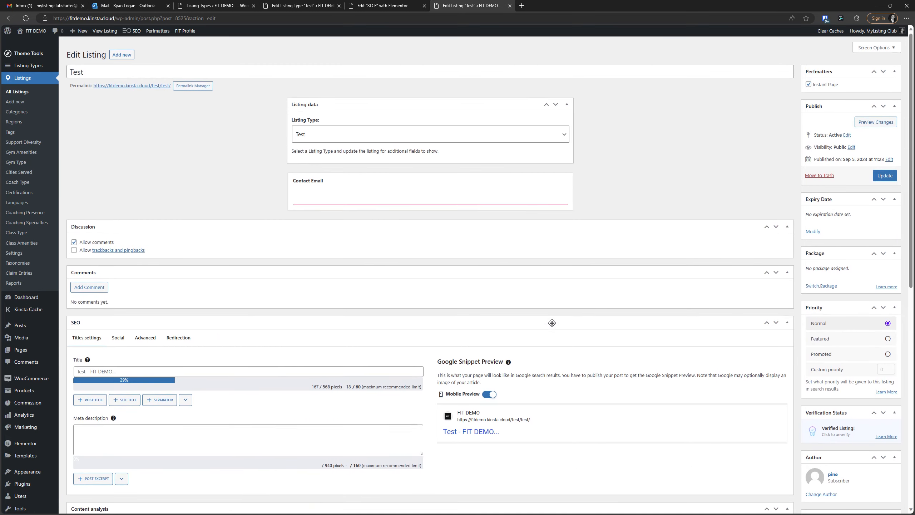
pyautogui.scroll(-8, 723, 414)
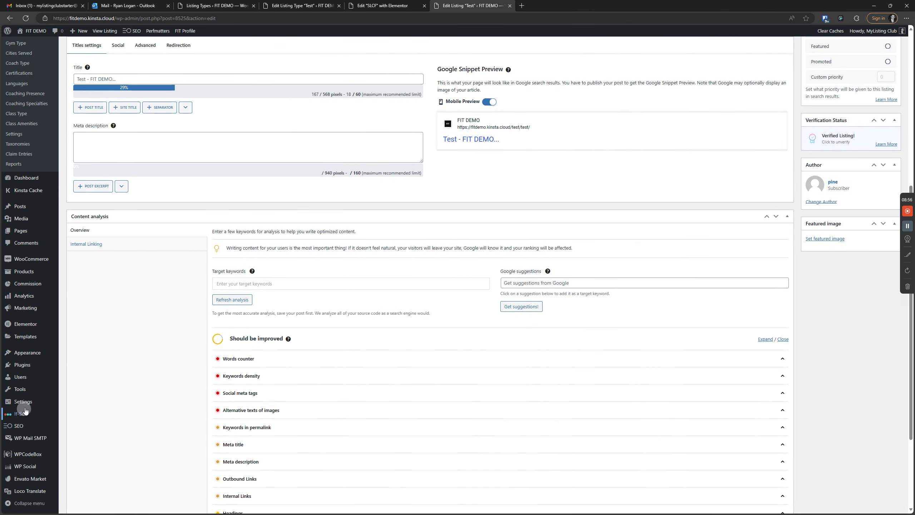
pyautogui.moveTo(22, 378)
pyautogui.click(96, 387)
pyautogui.scroll(4, 832, 256)
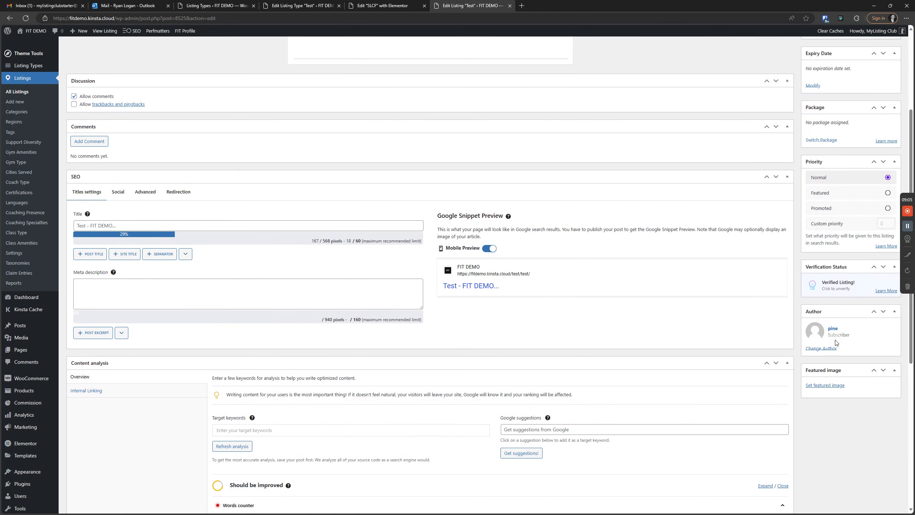
# Step: Mark the Test listing as unverified and update it
pyautogui.click(840, 290)
pyautogui.scroll(2, 786, 374)
pyautogui.scroll(-2, 807, 360)
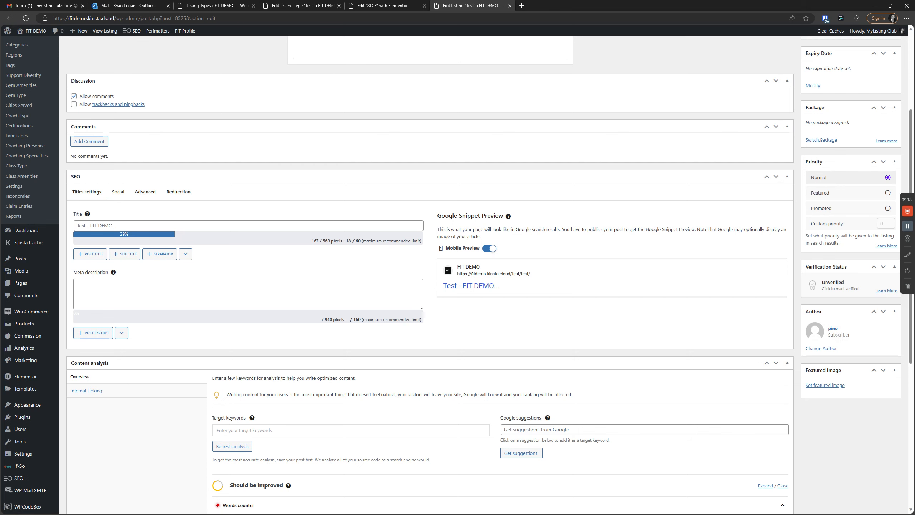
pyautogui.scroll(5, 840, 337)
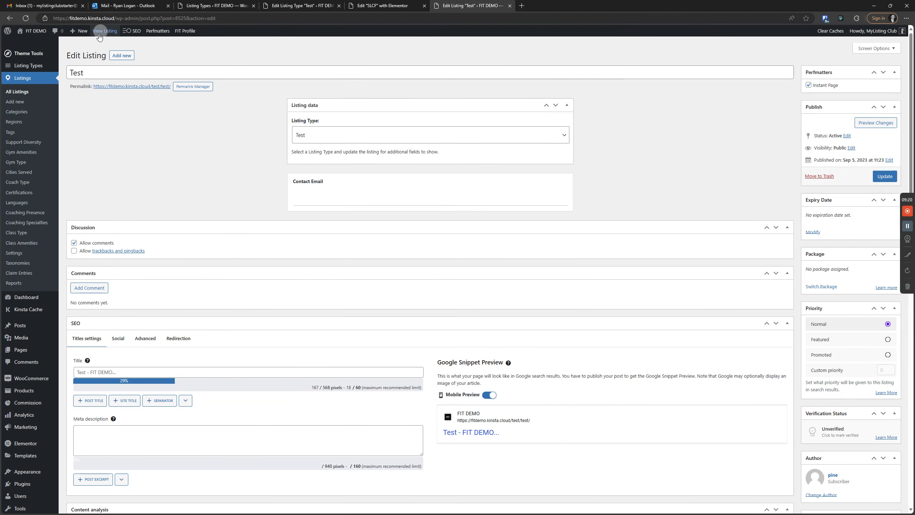
pyautogui.click(890, 177)
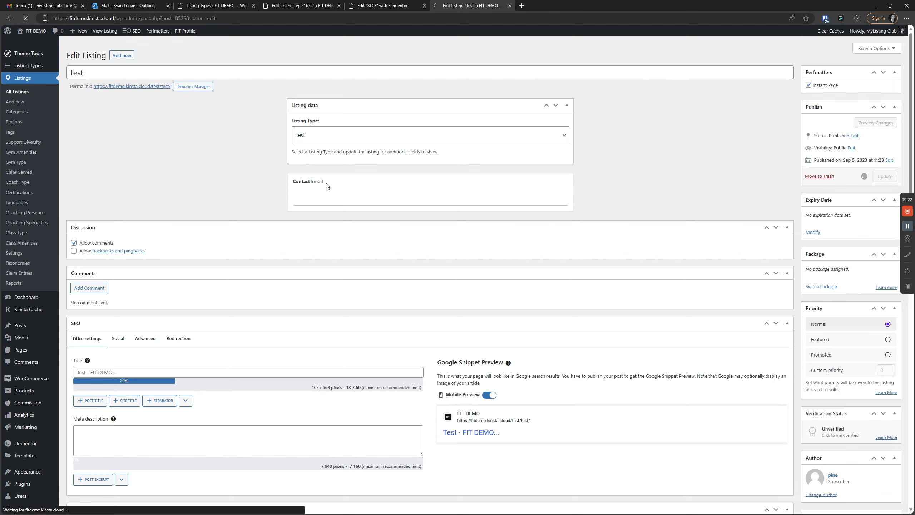
# Step: Open the Test listing's permalink in a separate tab and view the live page
pyautogui.click(368, 4)
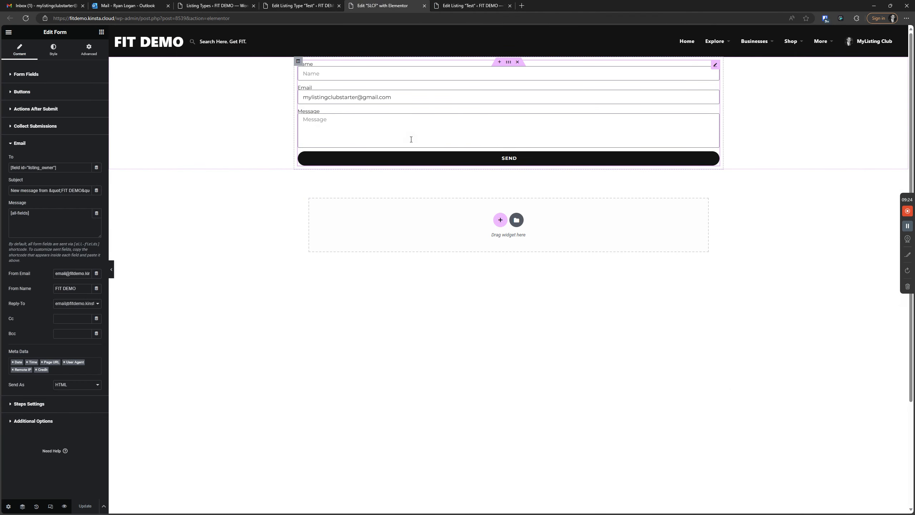
pyautogui.click(464, 6)
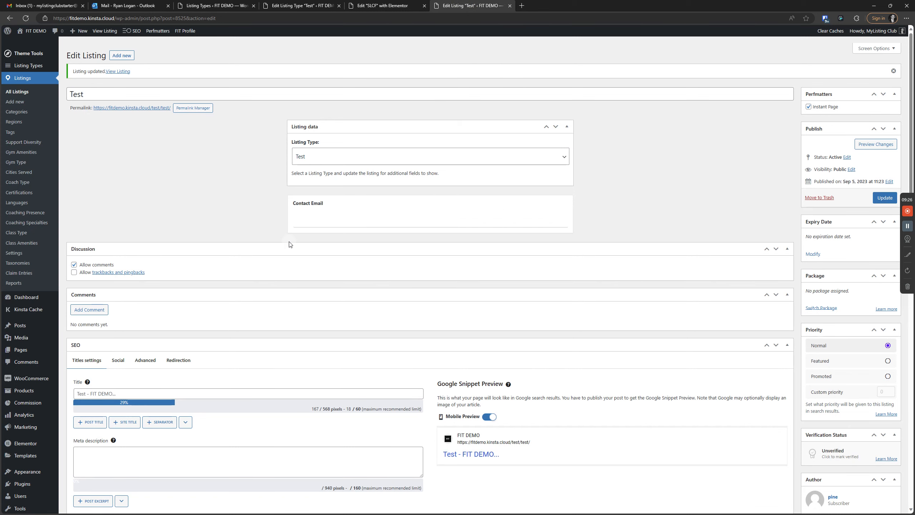
pyautogui.scroll(-4, 860, 467)
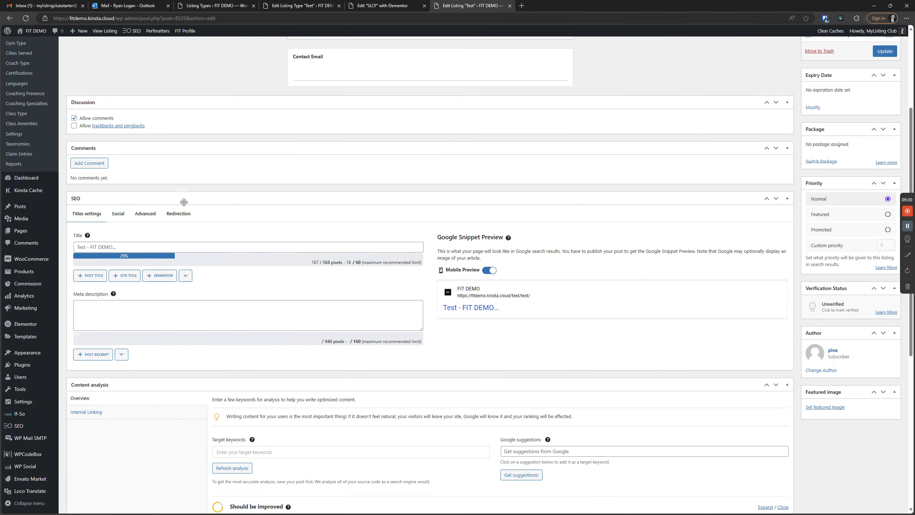
pyautogui.scroll(4, 150, 191)
pyautogui.rightClick(146, 108)
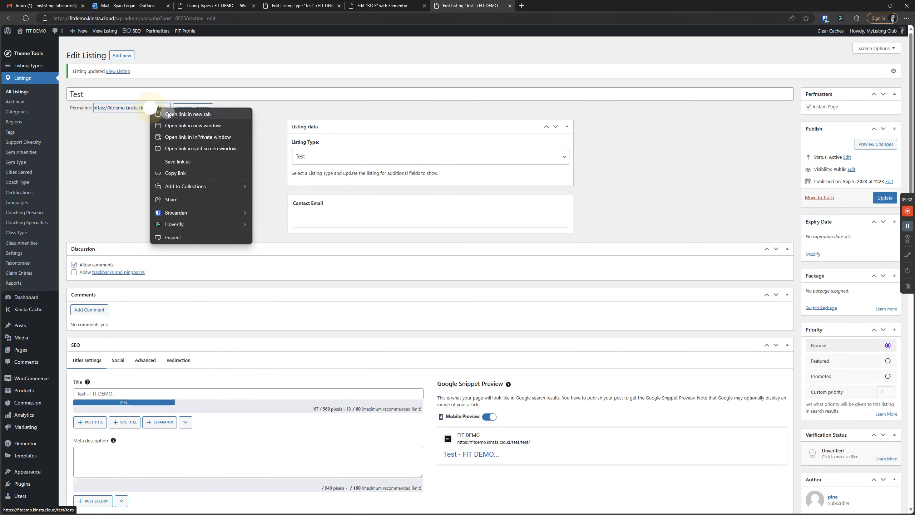
pyautogui.click(169, 112)
pyautogui.click(586, 3)
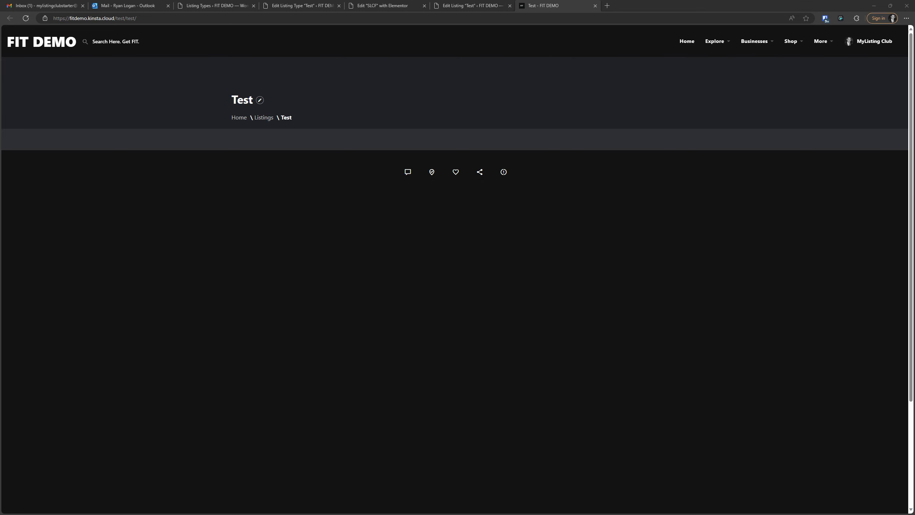
# Step: Open the Elementor Saved Templates list in a separate tab from the Test listing's edit page
pyautogui.click(447, 6)
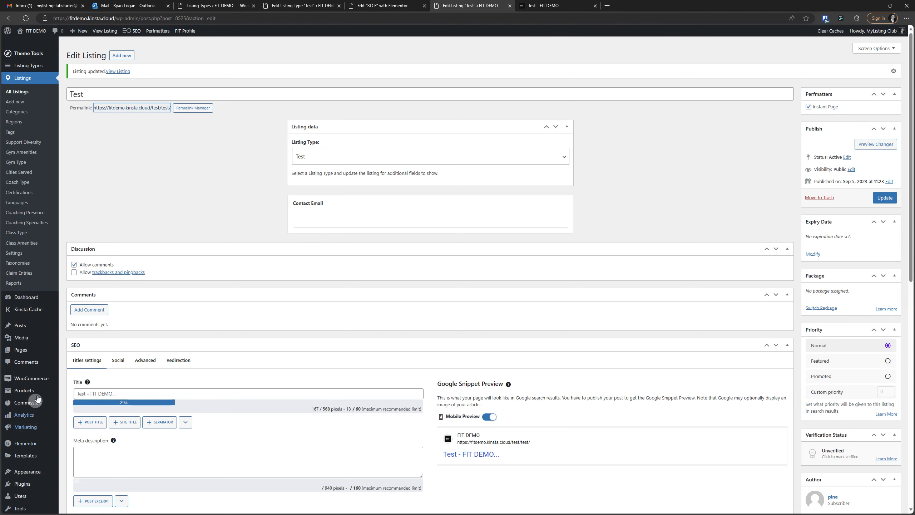
pyautogui.rightClick(21, 455)
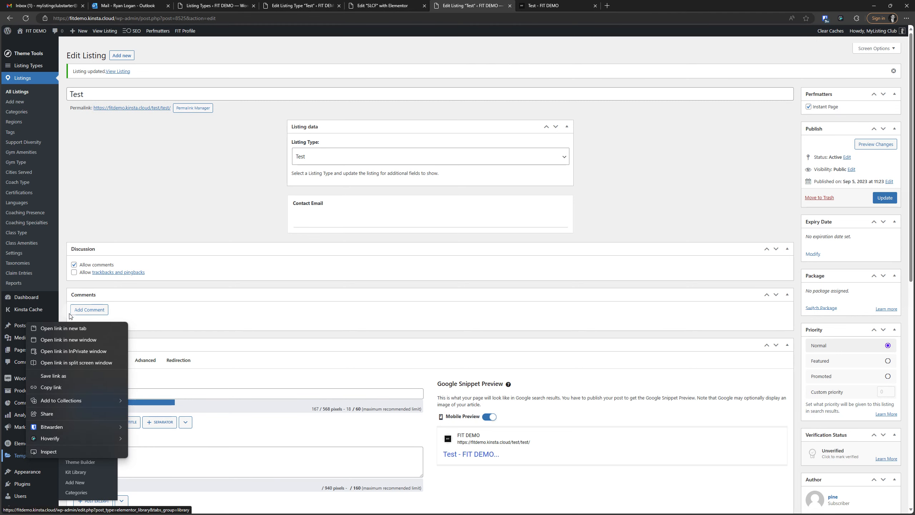
pyautogui.click(64, 328)
pyautogui.click(626, 5)
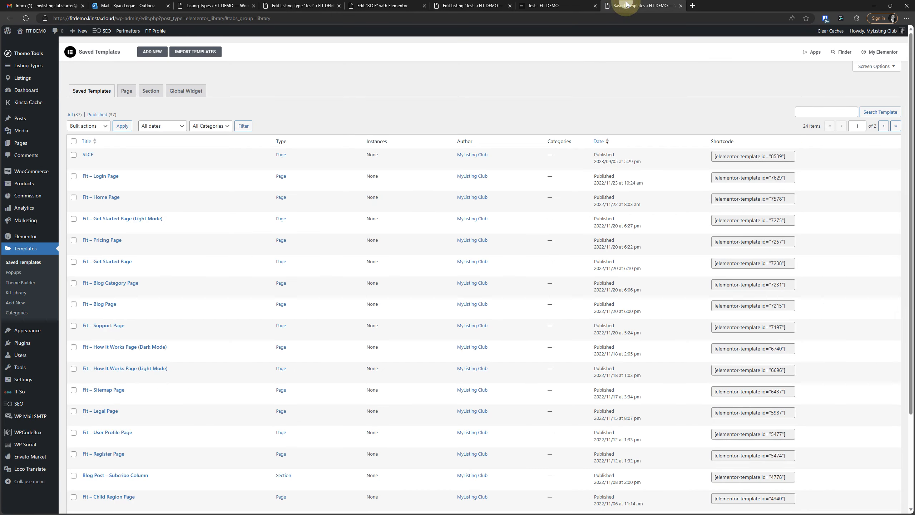
# Step: Copy the SLCF template's shortcode from the saved templates list
pyautogui.moveTo(89, 155)
pyautogui.press('ctrl')
pyautogui.press('ctrl')
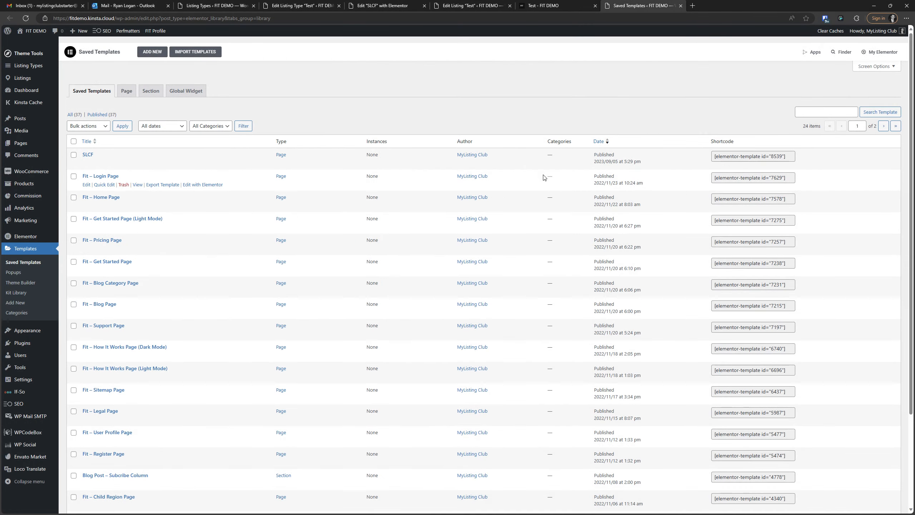
pyautogui.moveTo(734, 141); pyautogui.dragTo(705, 145)
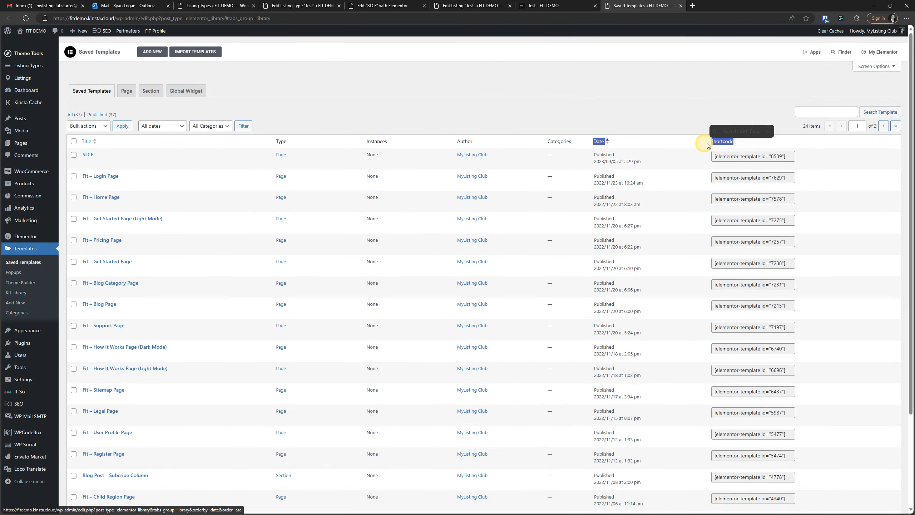
pyautogui.click(751, 144)
pyautogui.click(746, 156)
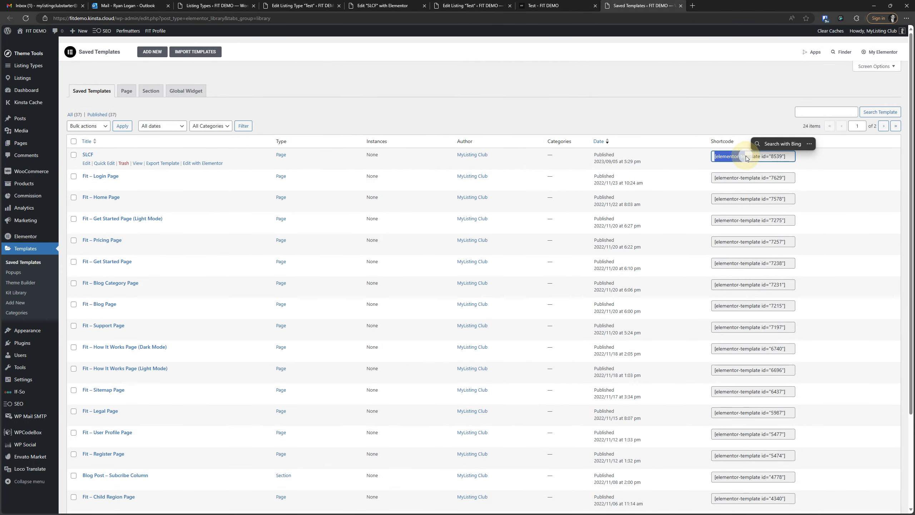
pyautogui.tripleClick(749, 158)
pyautogui.rightClick(751, 159)
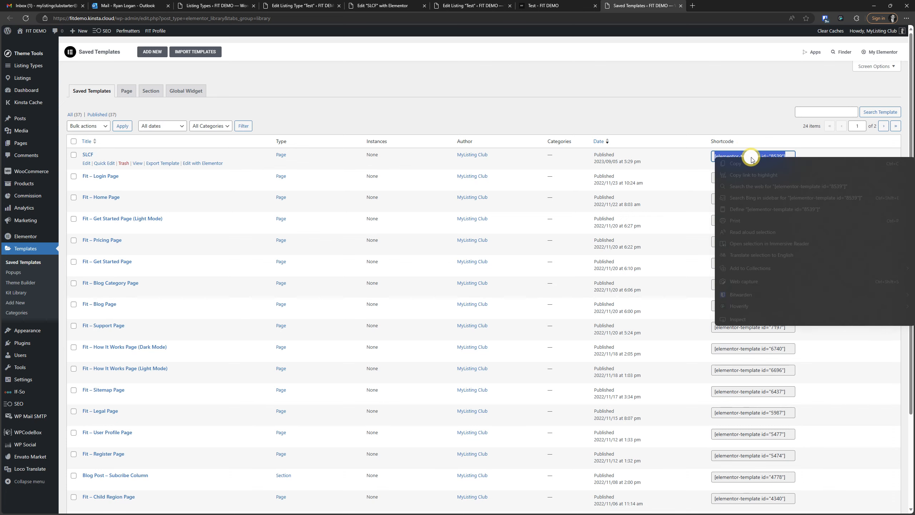
pyautogui.click(744, 163)
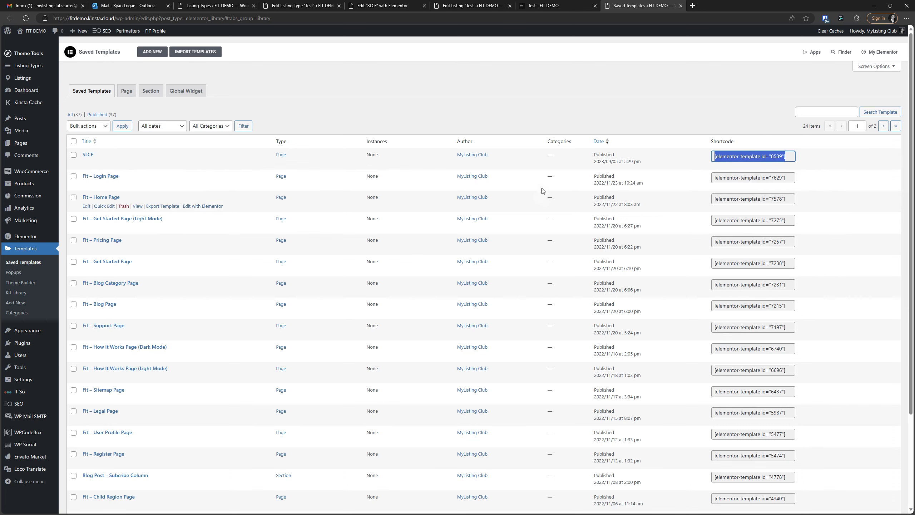
# Step: Return to the Test listing type and open its single page Content & Tabs settings
pyautogui.click(277, 4)
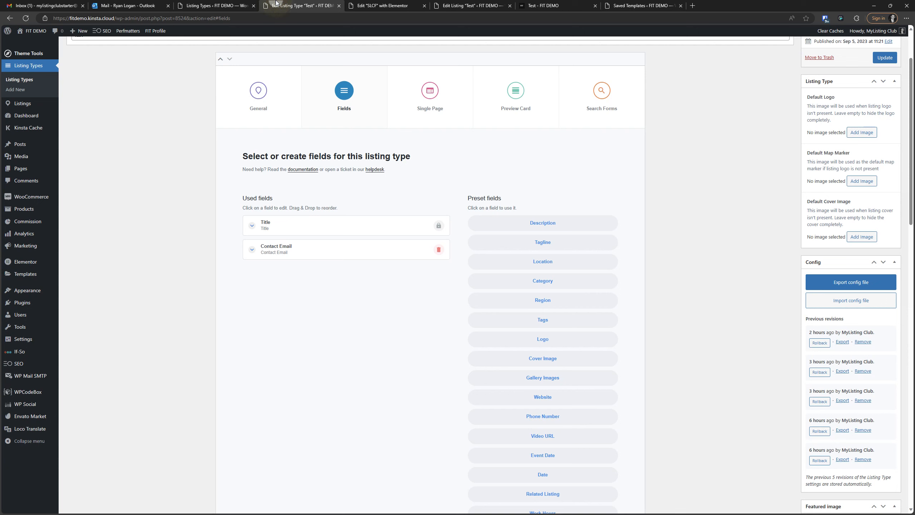
pyautogui.scroll(2, 358, 312)
pyautogui.click(430, 170)
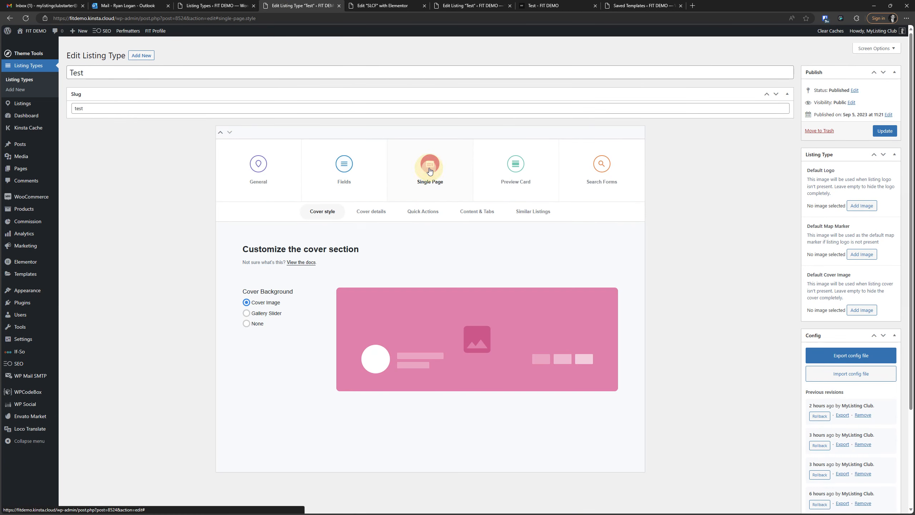
pyautogui.click(482, 216)
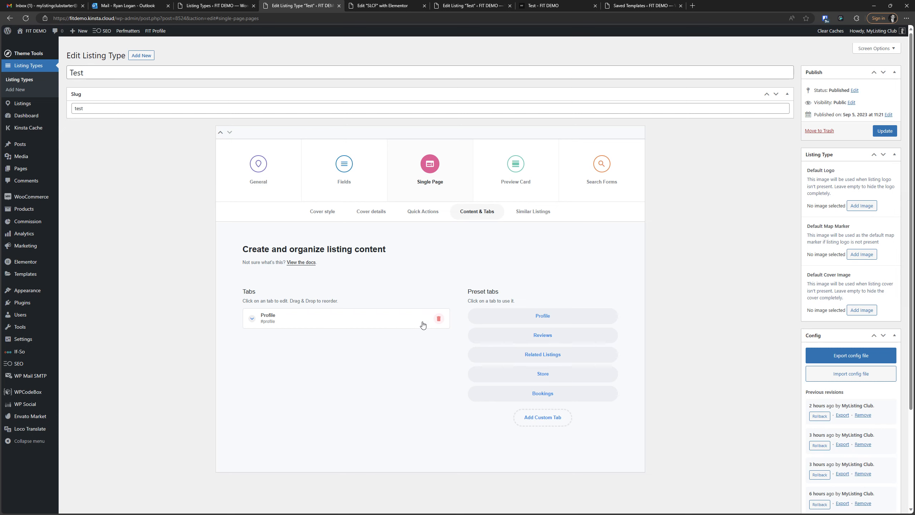
# Step: Delete the existing Profile tab and add a new tab labelled Profile in its place
pyautogui.click(438, 318)
pyautogui.click(555, 315)
pyautogui.click(321, 316)
pyautogui.tripleClick(264, 311)
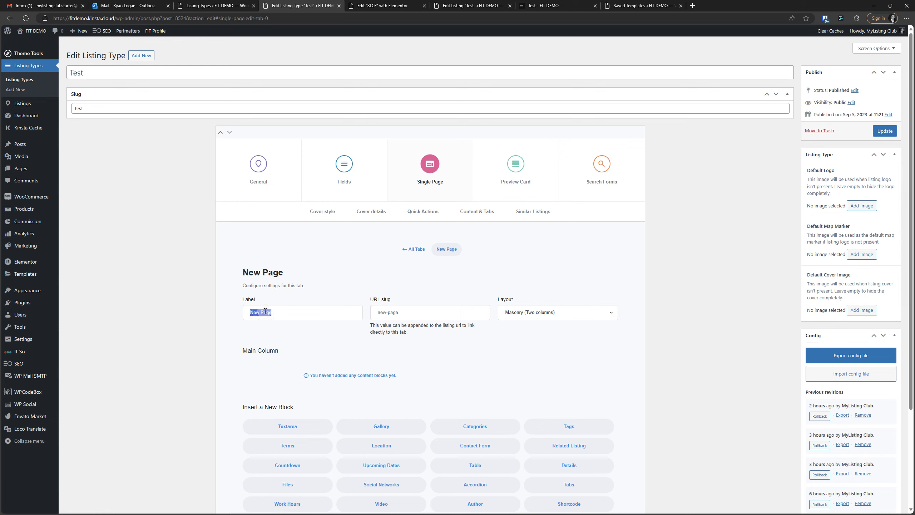
pyautogui.write('Profile')
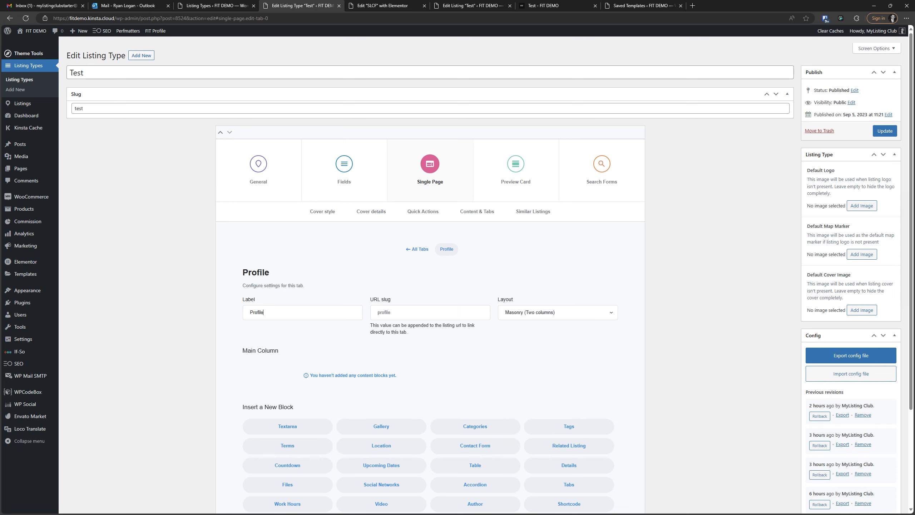
pyautogui.doubleClick(279, 312)
# Step: Choose Masonry (Two columns) as the Profile tab's layout
pyautogui.scroll(-2, 384, 294)
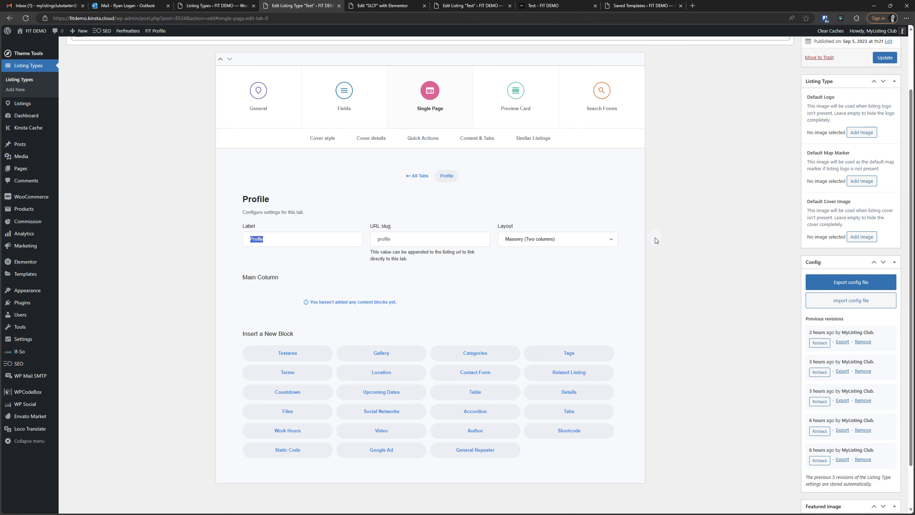
pyautogui.click(543, 238)
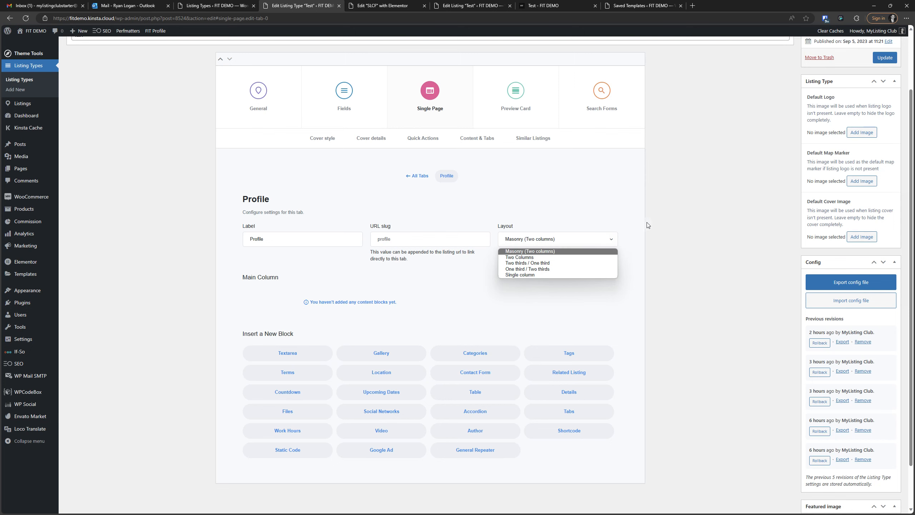
pyautogui.click(547, 251)
# Step: Add a Shortcode block labelled Contact Form to the Profile tab, with [elementor-template id="8539"] as its content
pyautogui.scroll(-2, 451, 262)
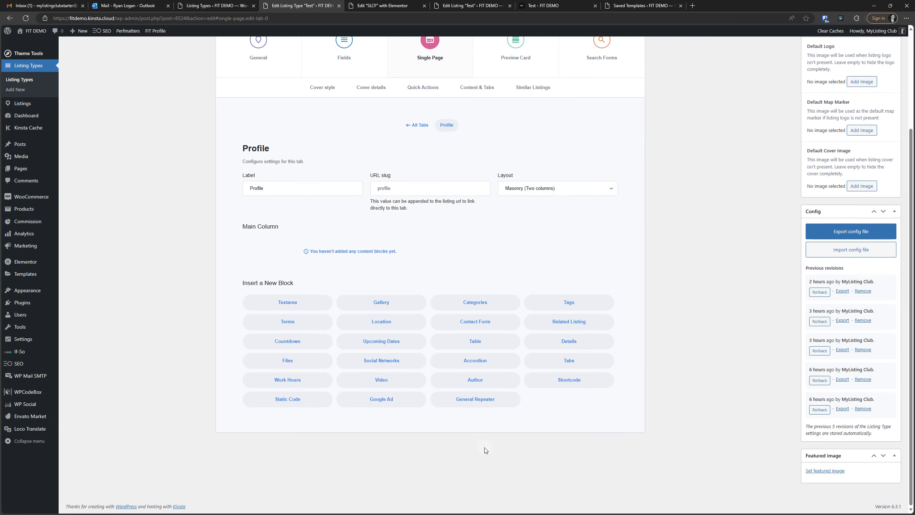
pyautogui.click(581, 385)
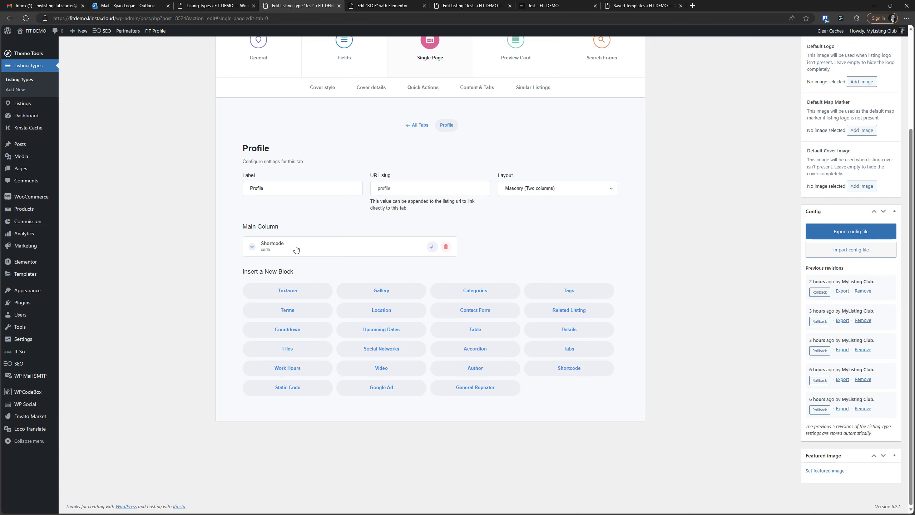
pyautogui.click(295, 246)
pyautogui.doubleClick(267, 277)
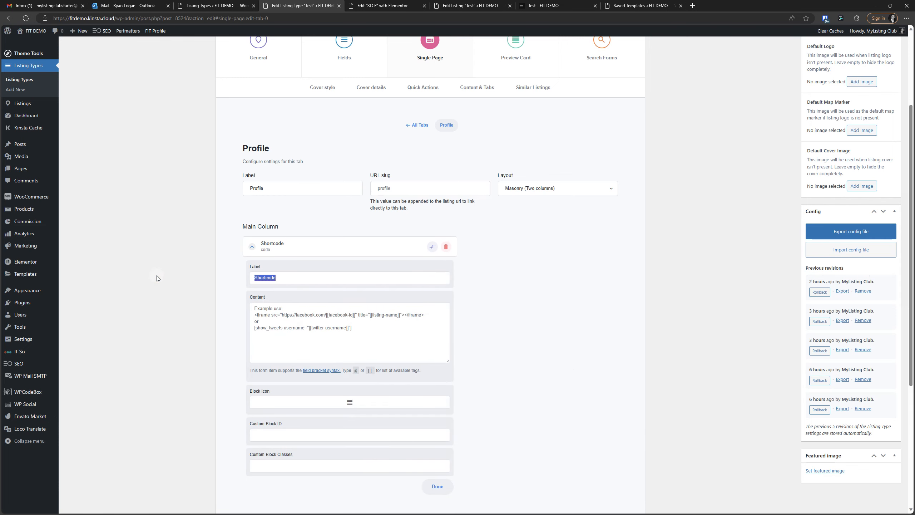
pyautogui.write('Contact Form')
pyautogui.moveTo(316, 278); pyautogui.dragTo(130, 275)
pyautogui.click(364, 332)
pyautogui.hotkey('ctrl', 'v')
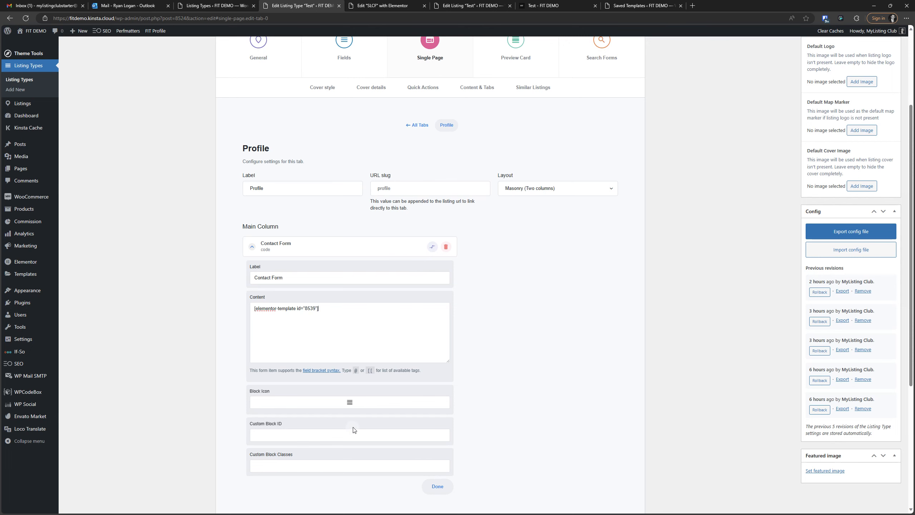
# Step: Search the icons for "env" and set the Contact Form block's icon to the solid closed envelope
pyautogui.click(349, 405)
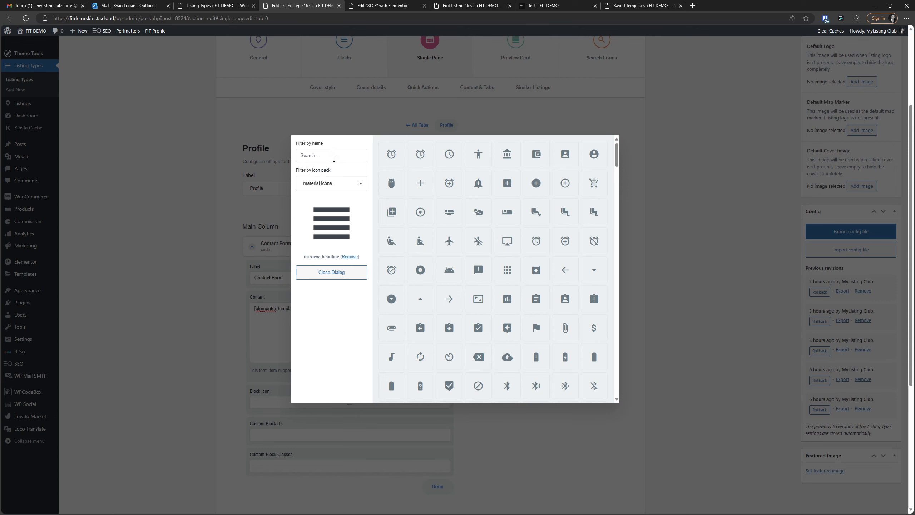
pyautogui.click(332, 156)
pyautogui.write('env')
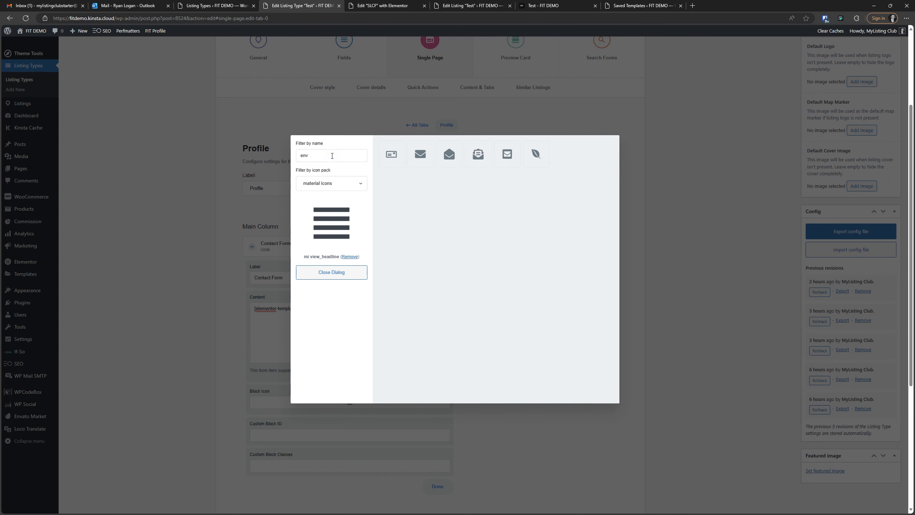
pyautogui.click(420, 154)
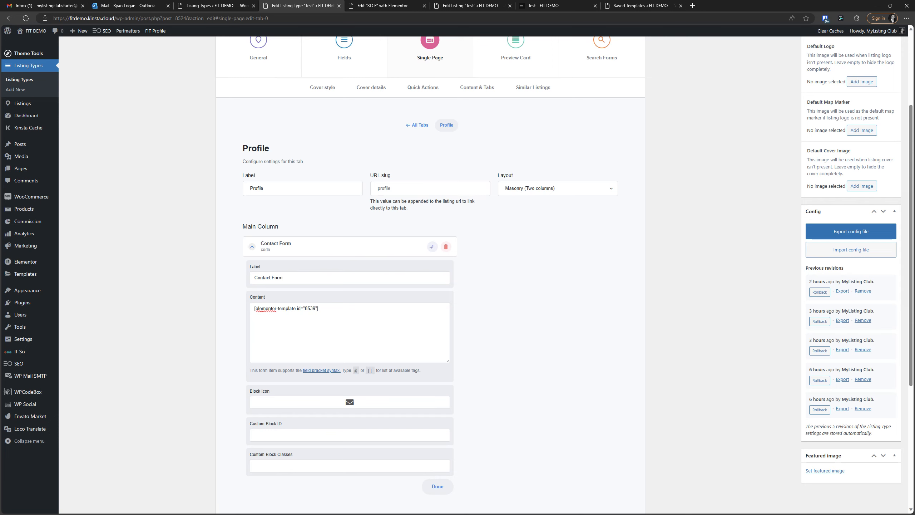
pyautogui.scroll(4, 440, 266)
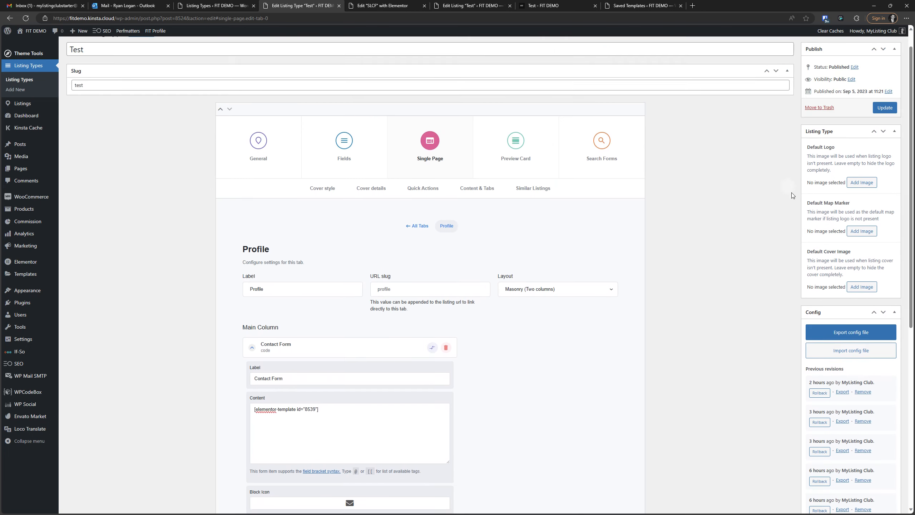
# Step: Update the Test listing type, close the Saved Templates page, and reload the Test listing to check its contact form
pyautogui.click(882, 131)
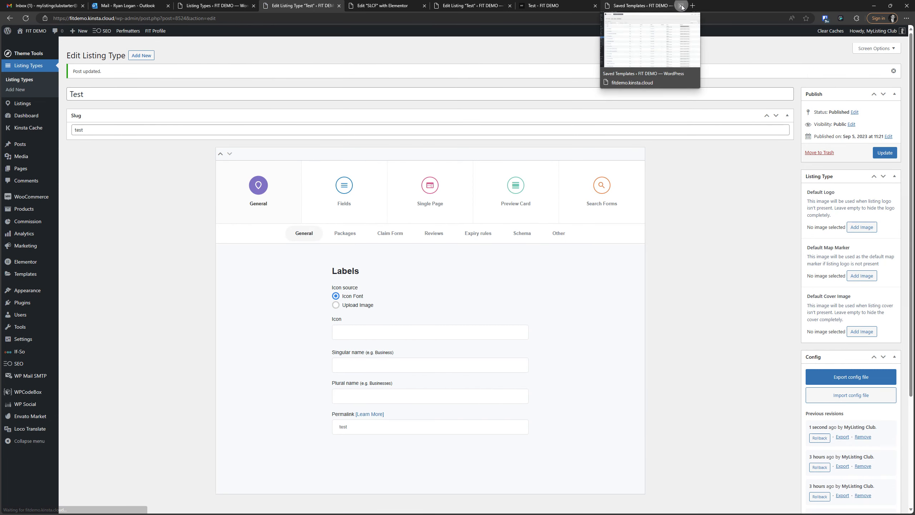
pyautogui.click(680, 5)
pyautogui.click(572, 8)
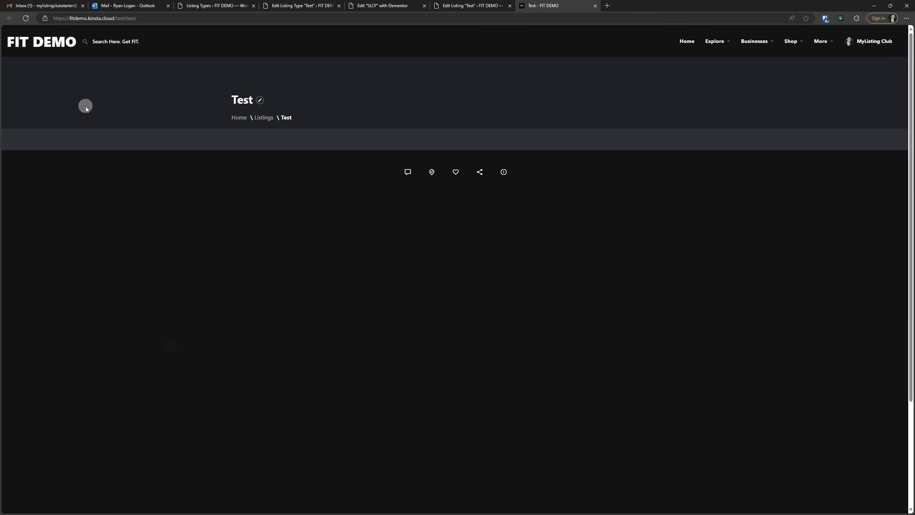
pyautogui.click(26, 18)
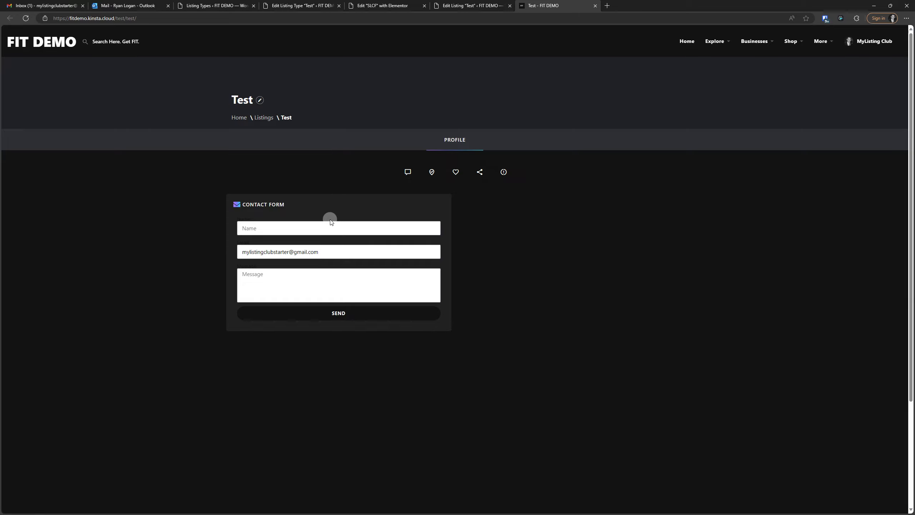
pyautogui.click(554, 324)
pyautogui.click(280, 227)
pyautogui.moveTo(911, 202)
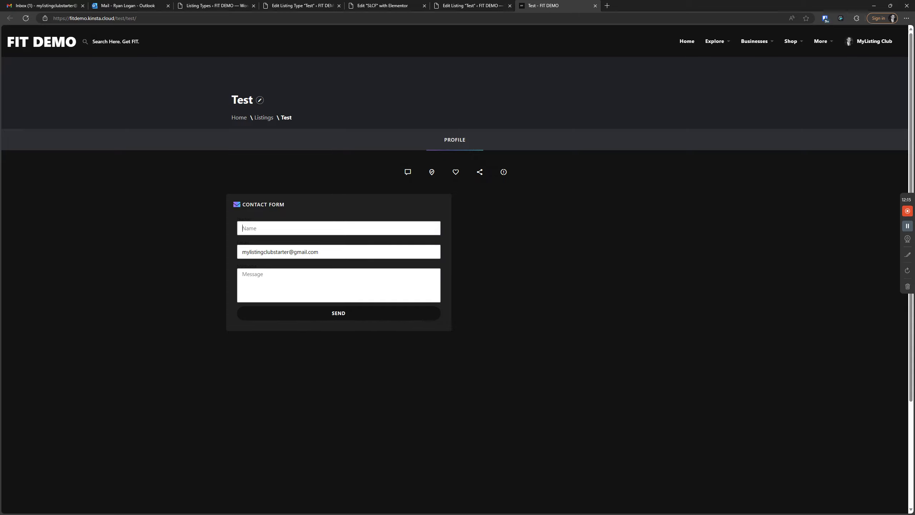
# Step: Examine the Contact Email field on the Test listing's edit page
pyautogui.click(473, 6)
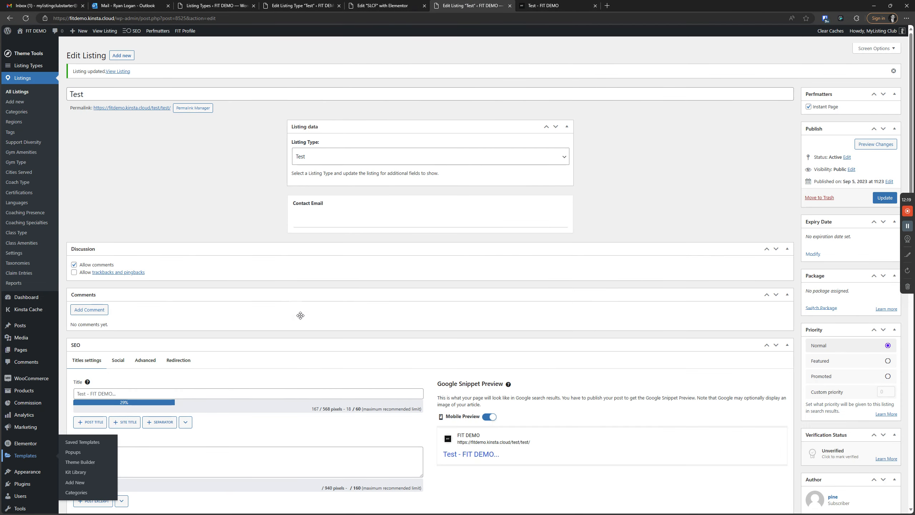
pyautogui.press('ctrl')
pyautogui.press('ctrl')
pyautogui.click(362, 220)
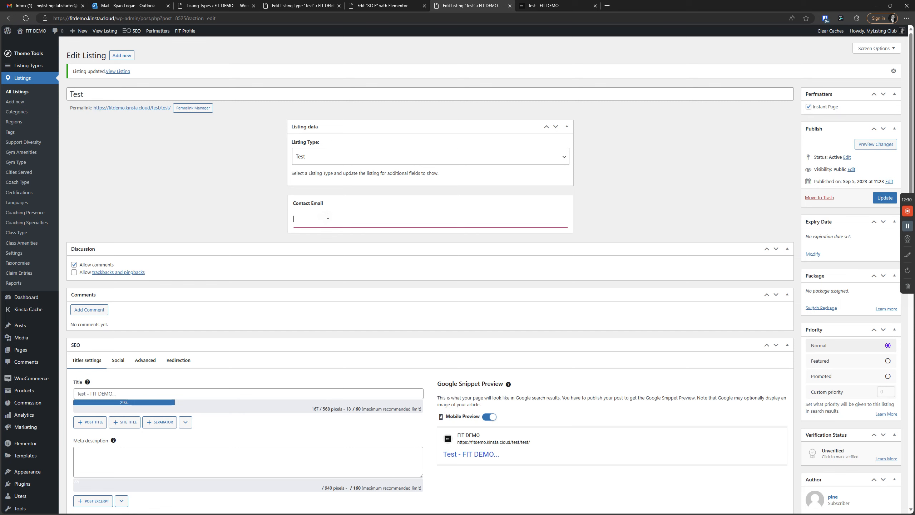
pyautogui.press('ctrl')
pyautogui.press('ctrl')
pyautogui.click(324, 222)
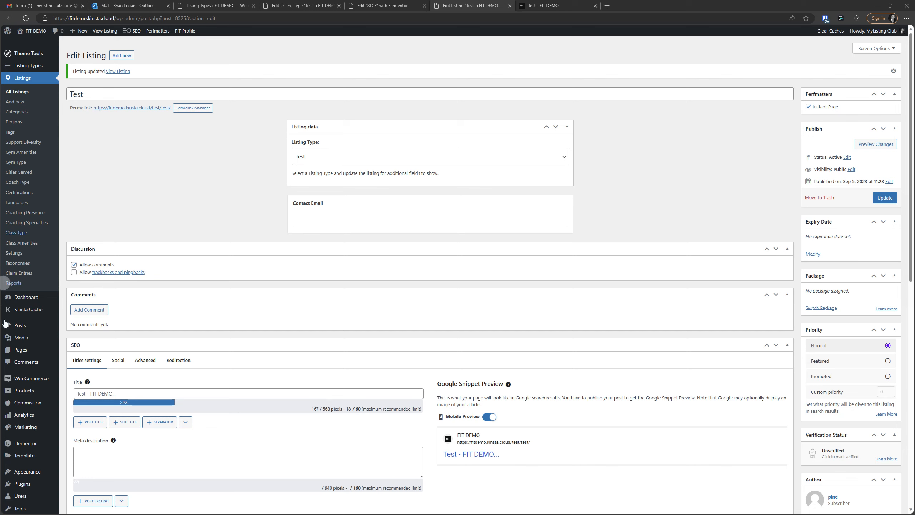
# Step: Open WPCodeBox in a new browser tab and enable the snippet "Replace MyListing's Contact Form 7 With Elementor Pro"
pyautogui.scroll(-5, 30, 445)
pyautogui.rightClick(30, 455)
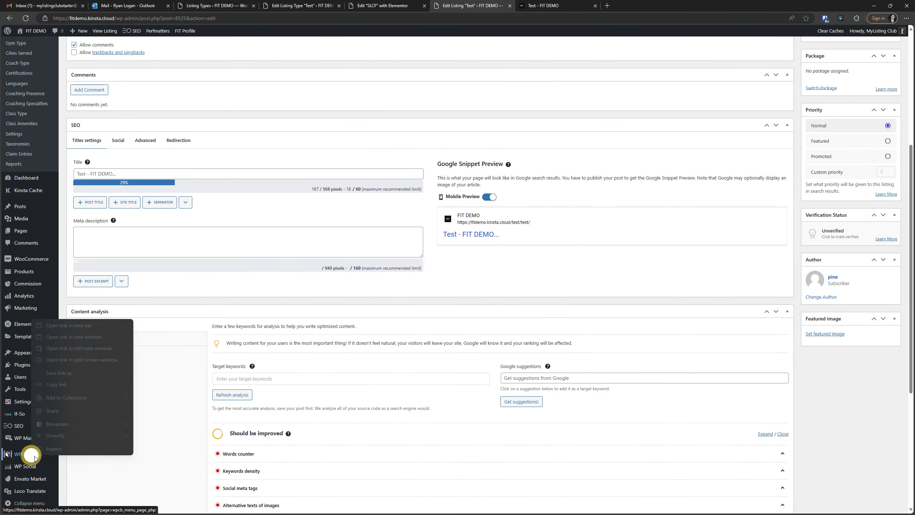
pyautogui.click(86, 325)
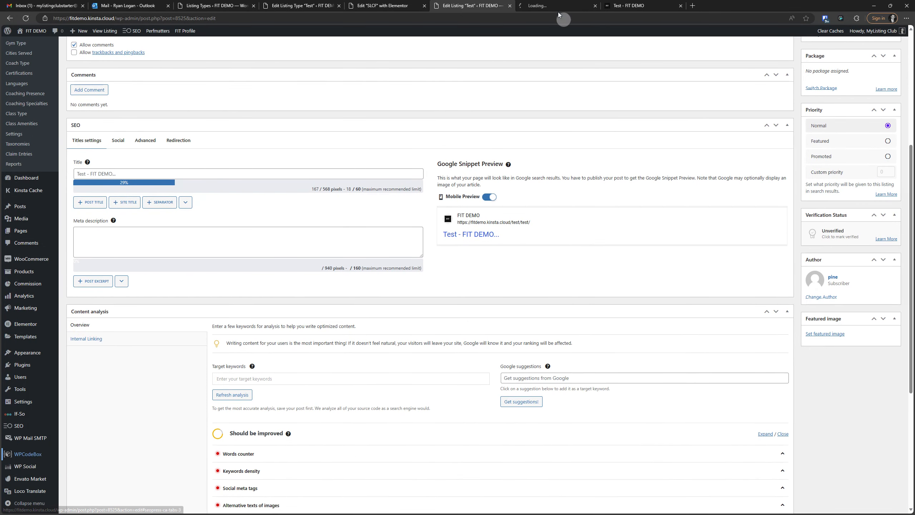
pyautogui.moveTo(548, 6); pyautogui.dragTo(222, 3)
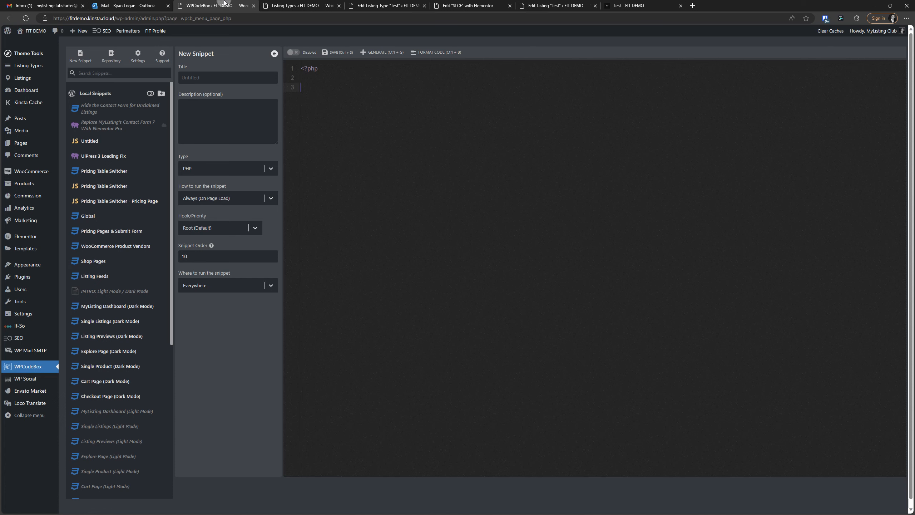
pyautogui.click(103, 129)
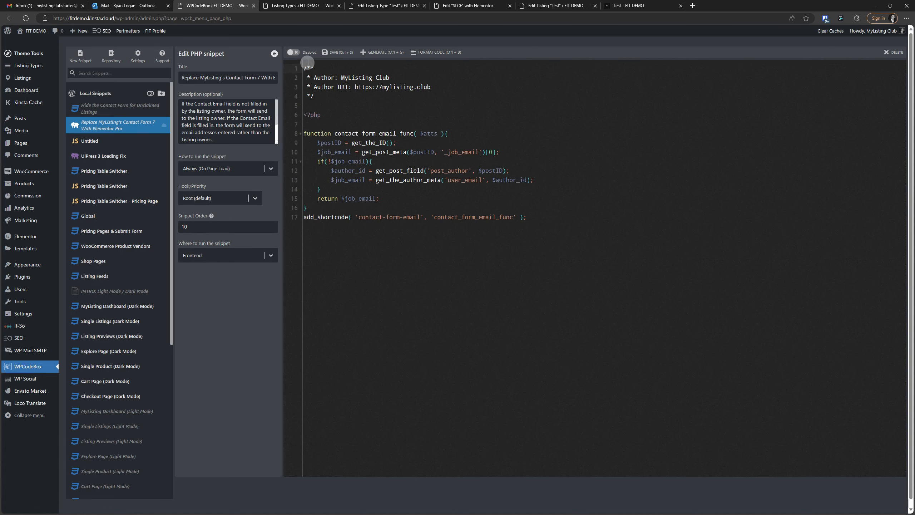
pyautogui.click(293, 52)
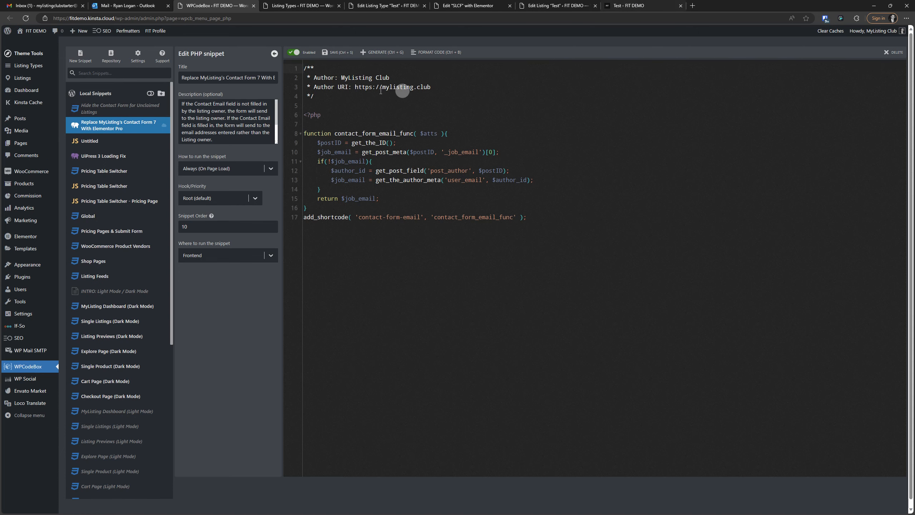
# Step: In the SLCF form template, replace the Listing Owner Email field's default value with the Shortcode dynamic tag
pyautogui.click(556, 6)
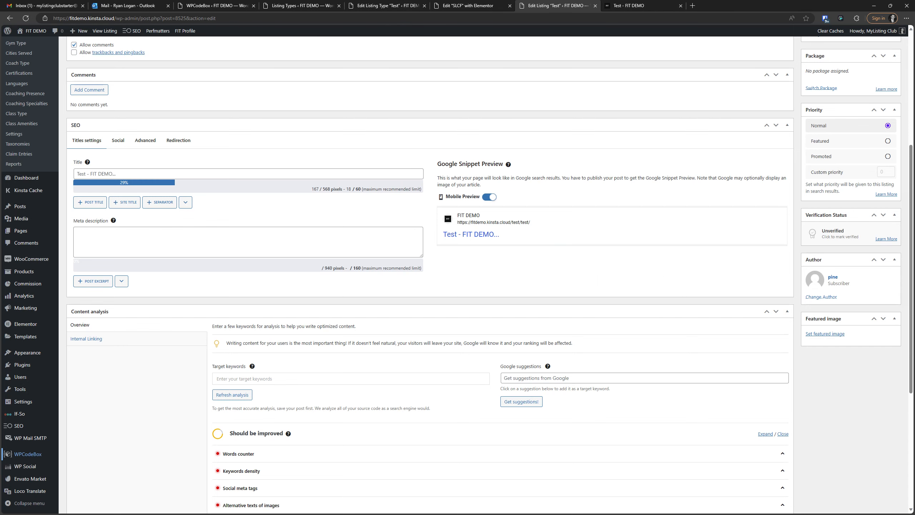
pyautogui.click(456, 5)
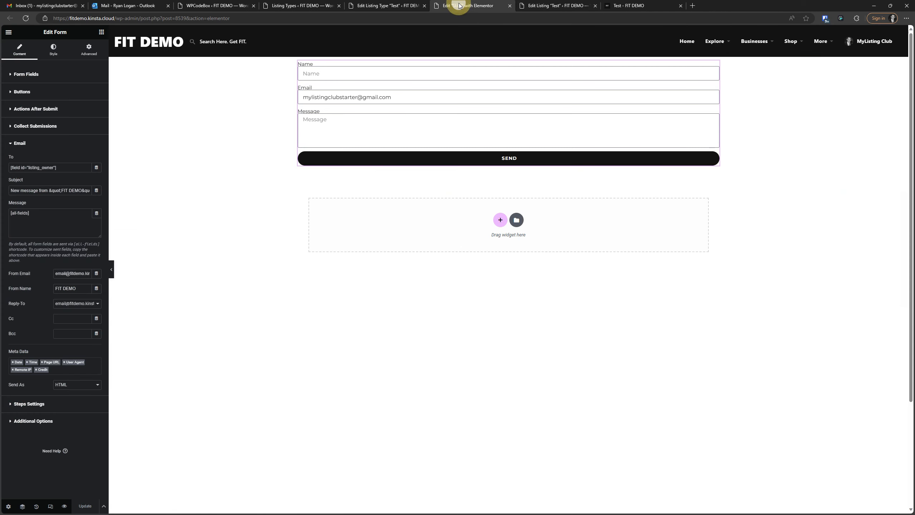
pyautogui.click(28, 77)
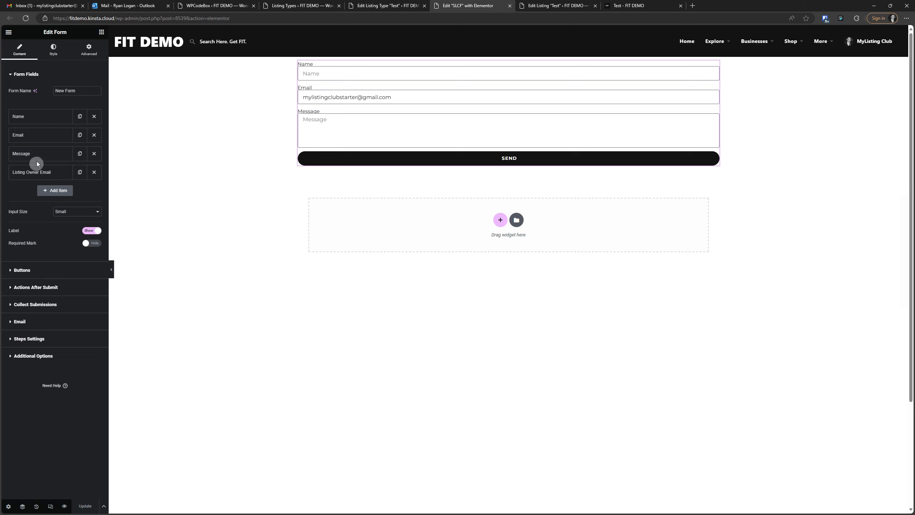
pyautogui.click(42, 173)
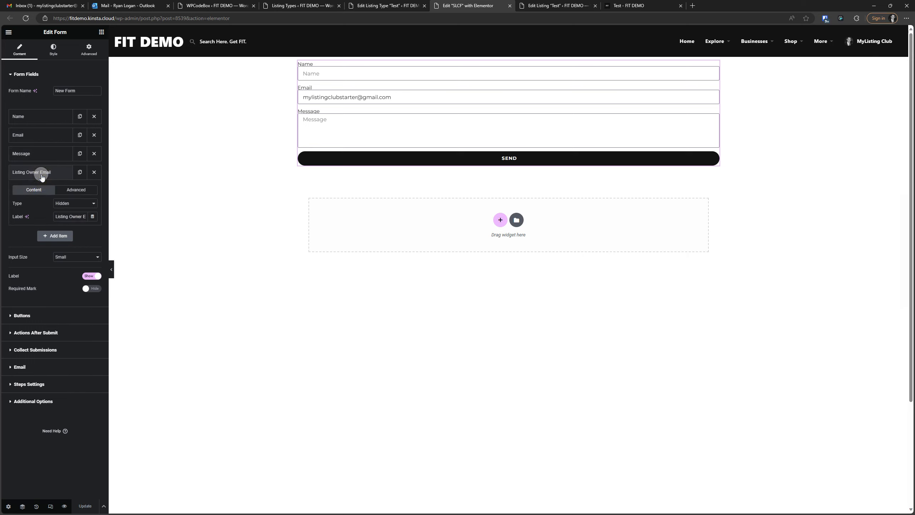
pyautogui.click(78, 192)
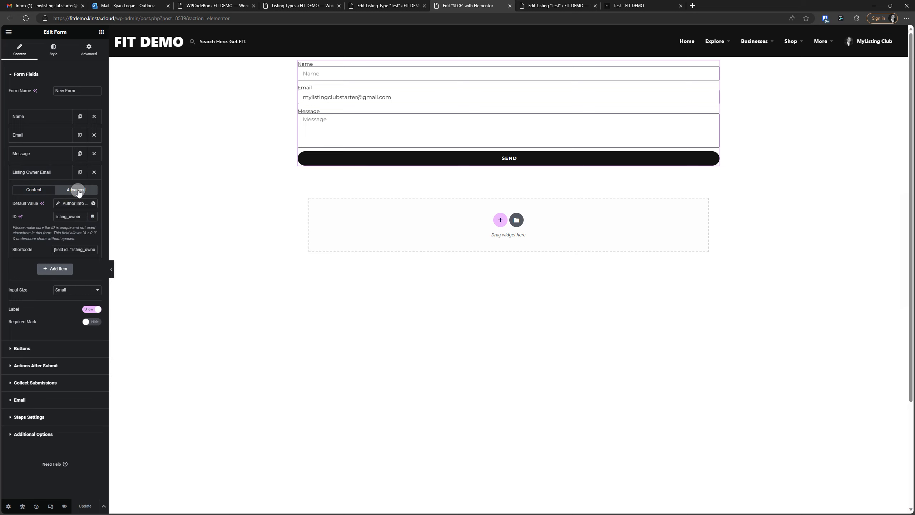
pyautogui.click(93, 204)
pyautogui.click(93, 205)
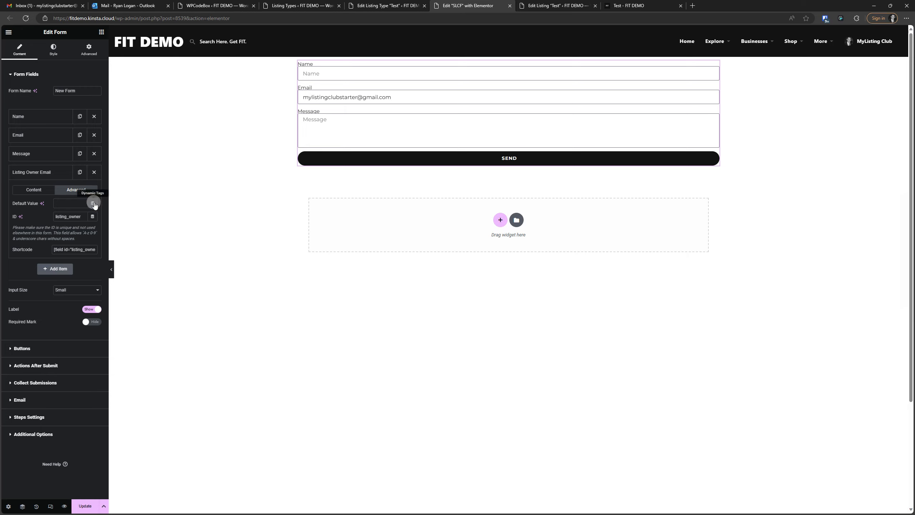
pyautogui.click(93, 204)
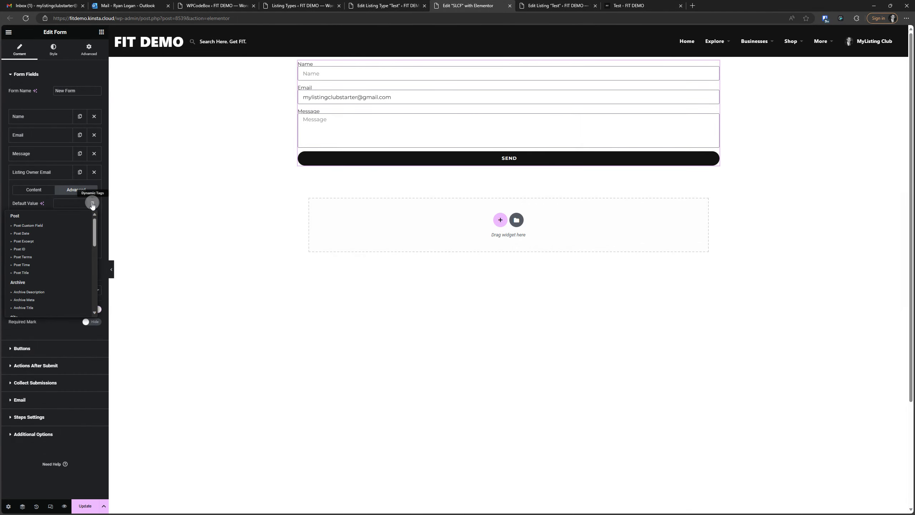
pyautogui.scroll(-1, 36, 258)
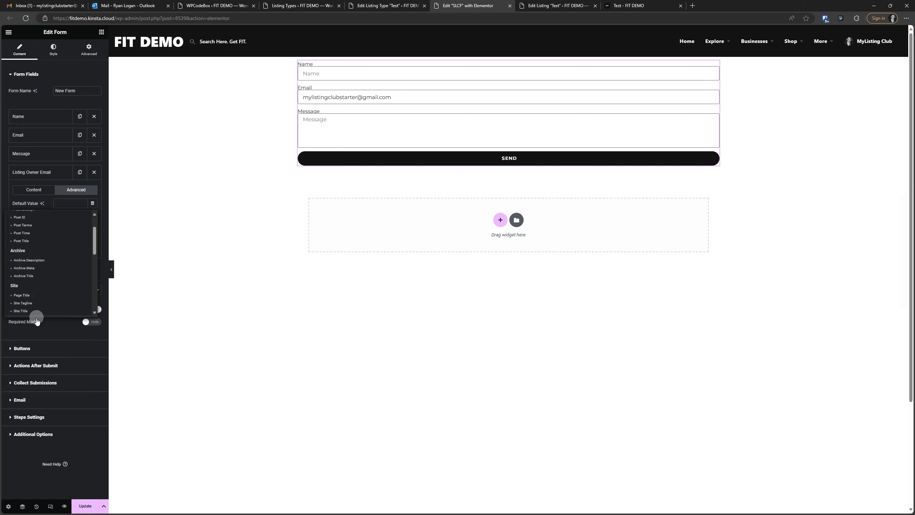
pyautogui.scroll(-3, 37, 288)
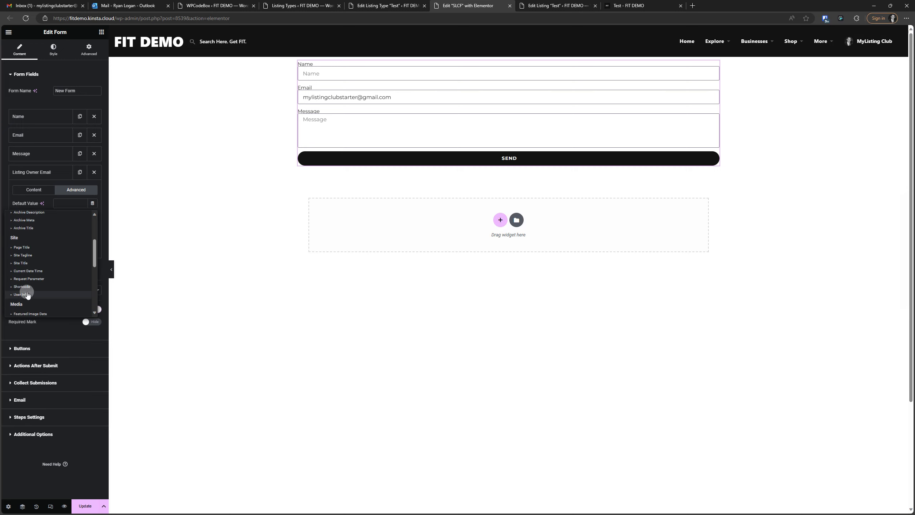
pyautogui.click(20, 287)
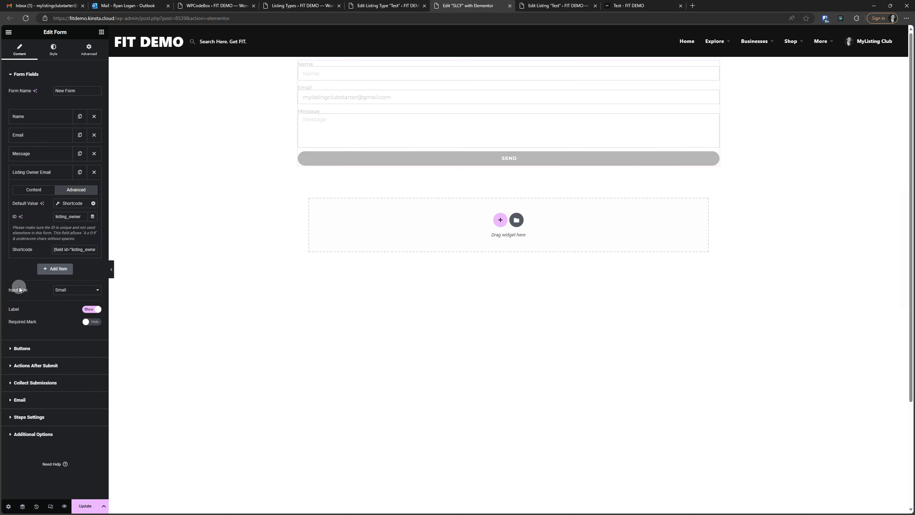
# Step: Set the default value's shortcode to [contact-form-email] and update the SLCF template
pyautogui.click(72, 204)
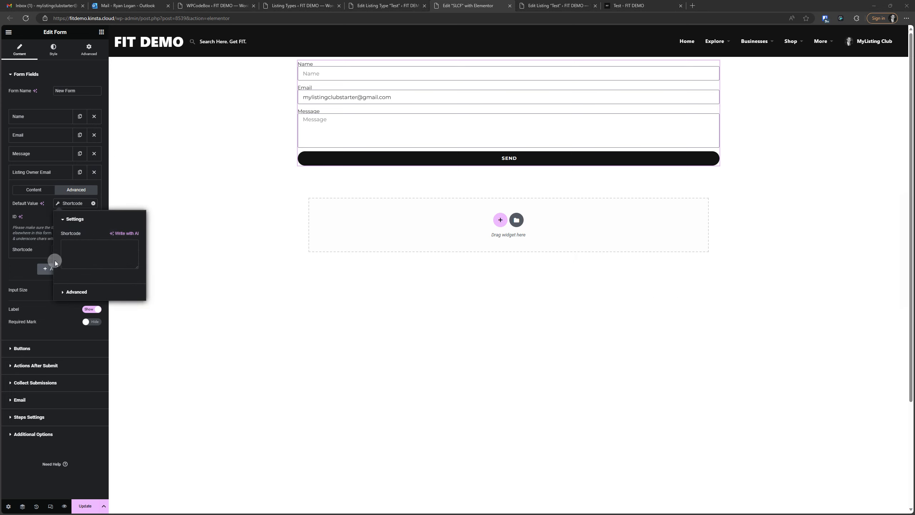
pyautogui.click(71, 246)
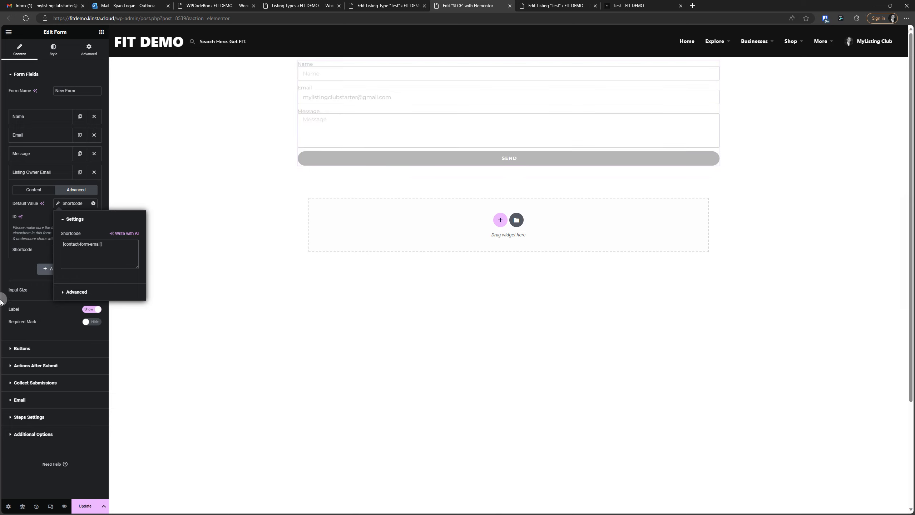
pyautogui.click(13, 270)
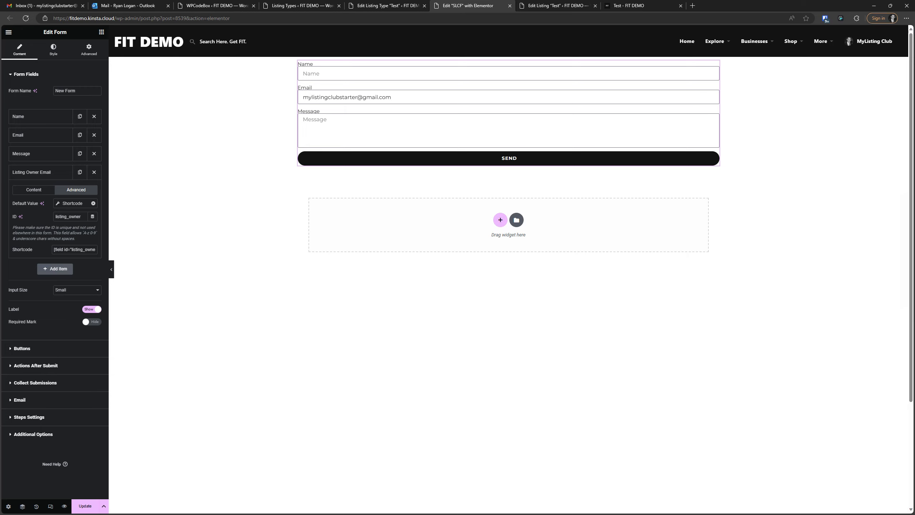
pyautogui.click(85, 505)
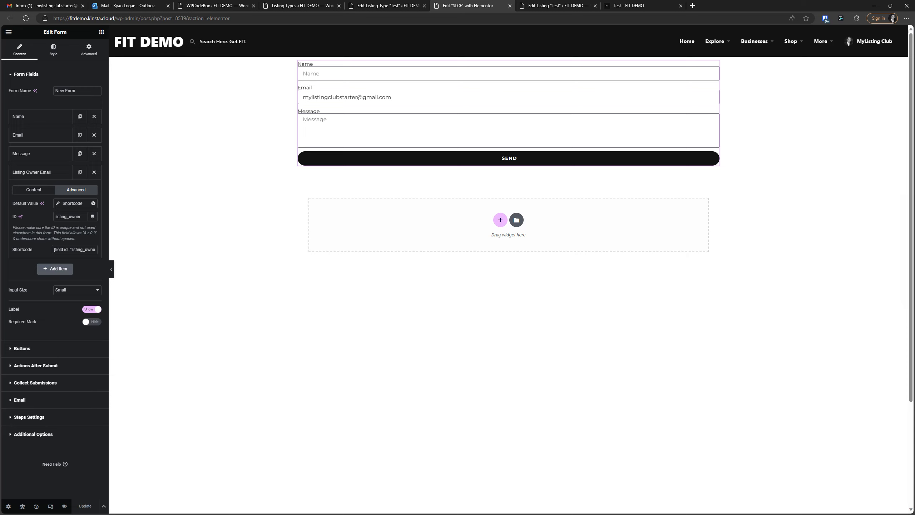
# Step: Review the Contact Form block in the Profile tab of the Test listing type's single page content
pyautogui.click(387, 5)
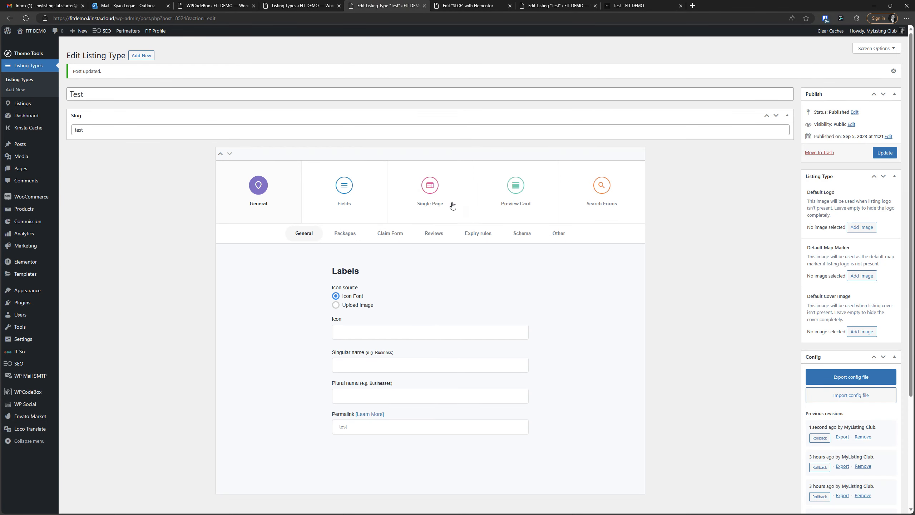
pyautogui.click(467, 215)
pyautogui.click(476, 231)
pyautogui.scroll(-4, 298, 202)
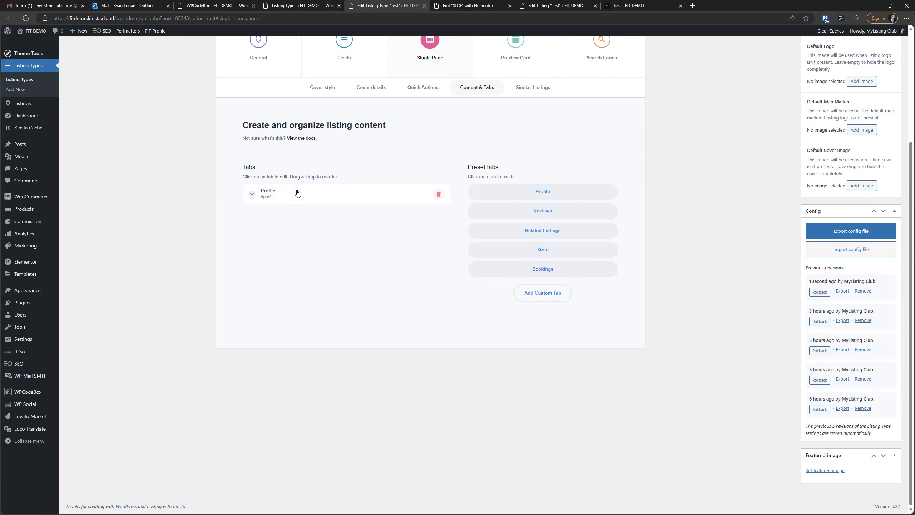
pyautogui.click(298, 194)
pyautogui.click(334, 250)
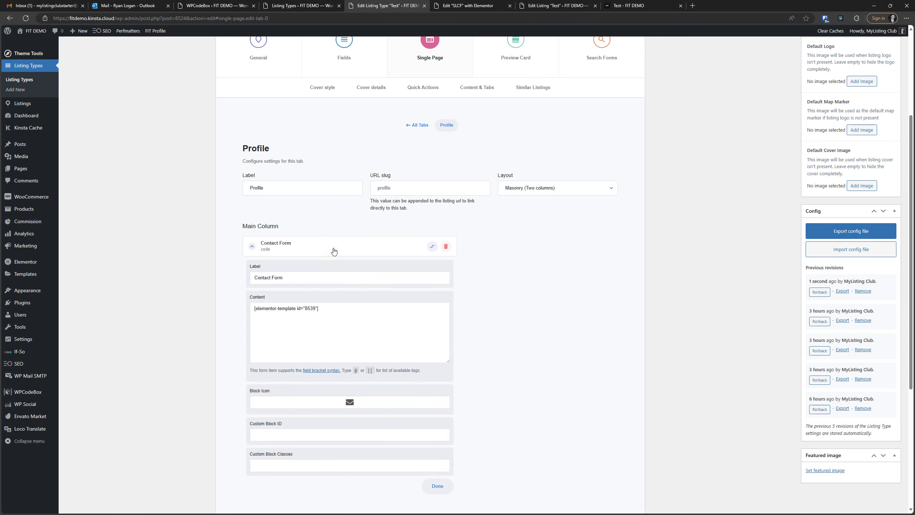
pyautogui.click(333, 250)
pyautogui.click(333, 250)
pyautogui.click(333, 250)
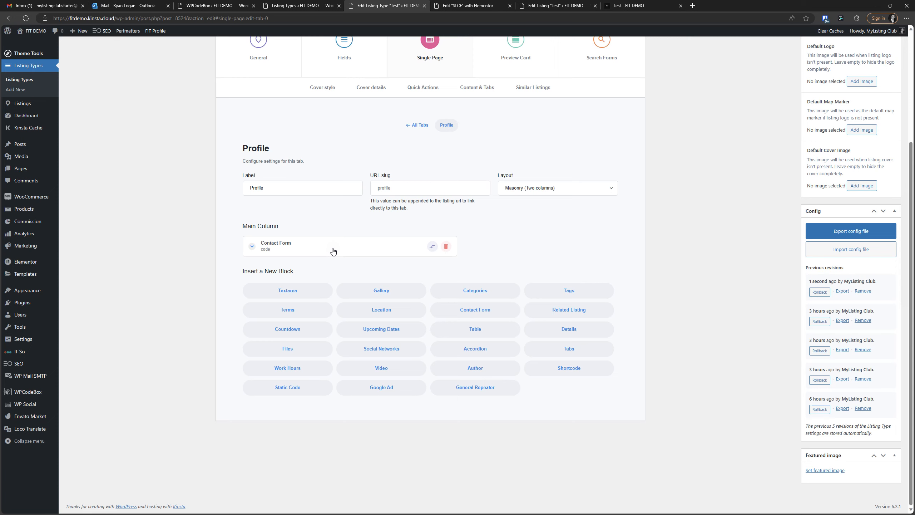
pyautogui.click(333, 250)
pyautogui.click(334, 250)
pyautogui.click(332, 250)
pyautogui.click(332, 250)
pyautogui.scroll(2, 521, 190)
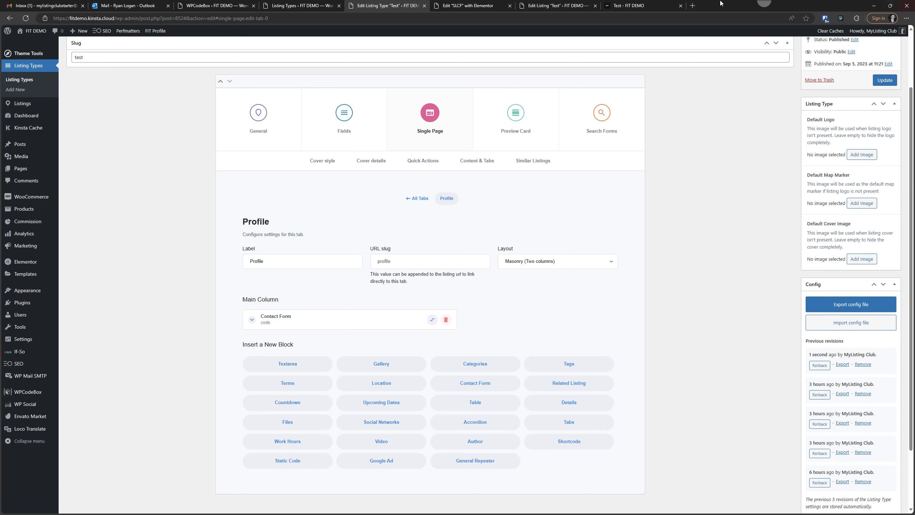
# Step: Add a Honeypot field labelled "Honeypot" after the Listing Owner Email field in the SLCF form
pyautogui.click(468, 5)
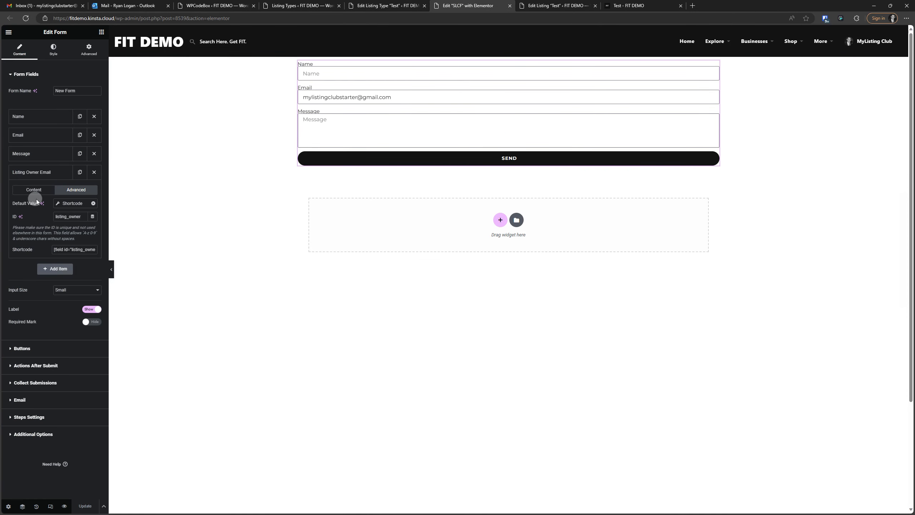
pyautogui.click(41, 173)
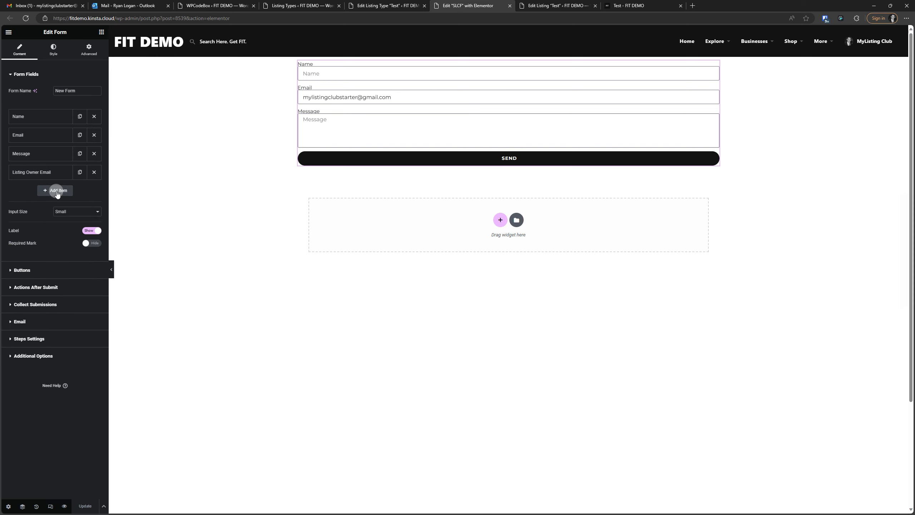
pyautogui.click(56, 189)
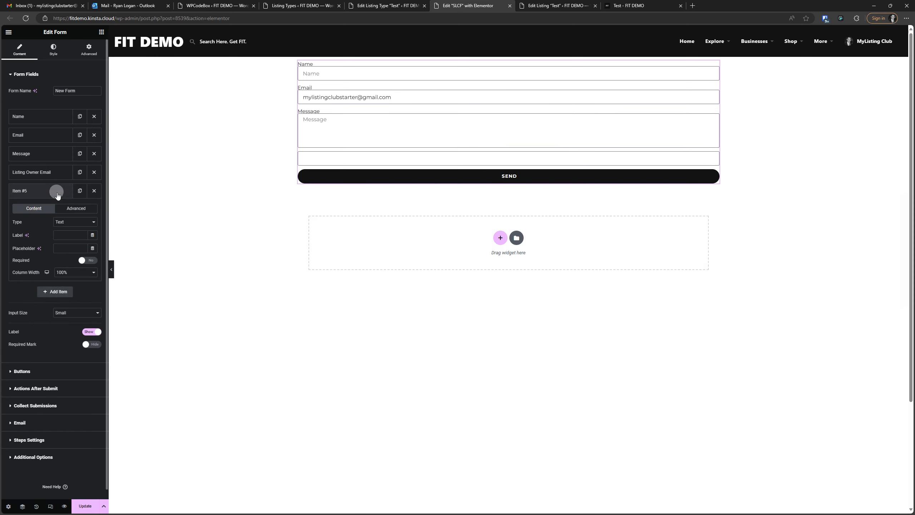
pyautogui.click(72, 221)
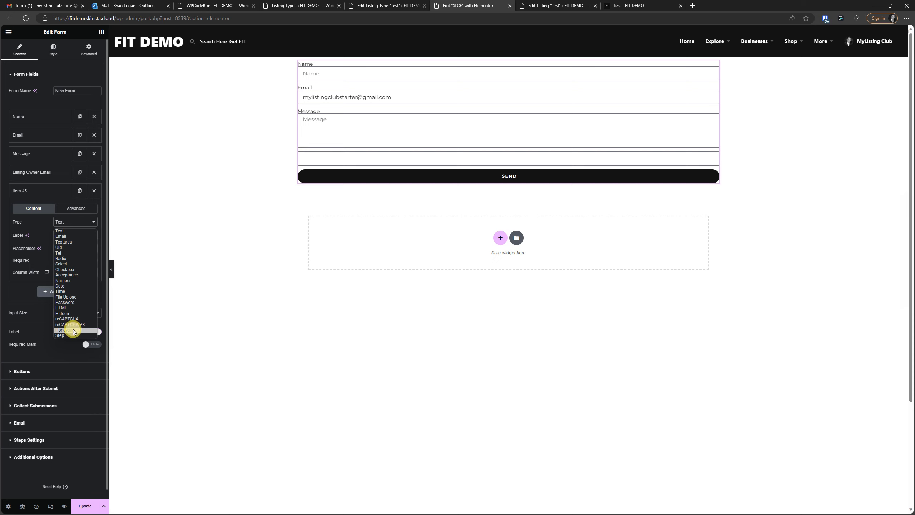
pyautogui.click(73, 331)
pyautogui.click(64, 235)
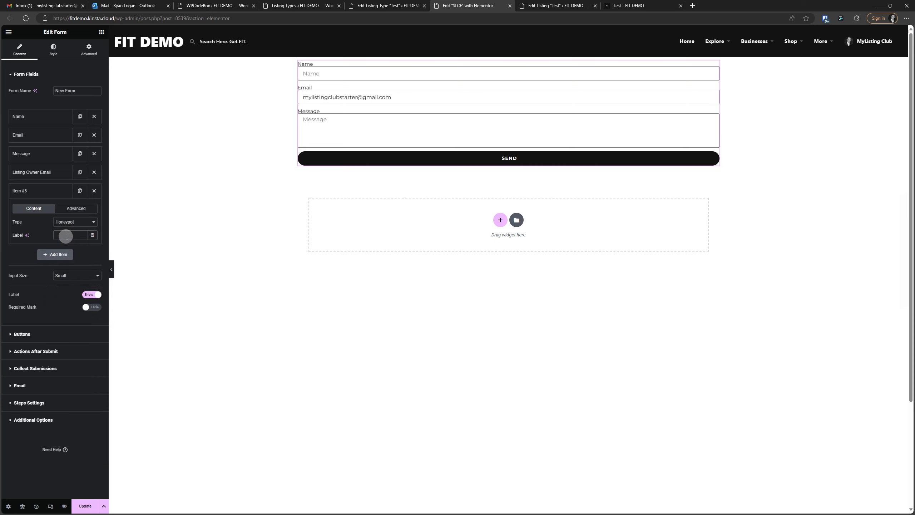
pyautogui.write('Honeypot')
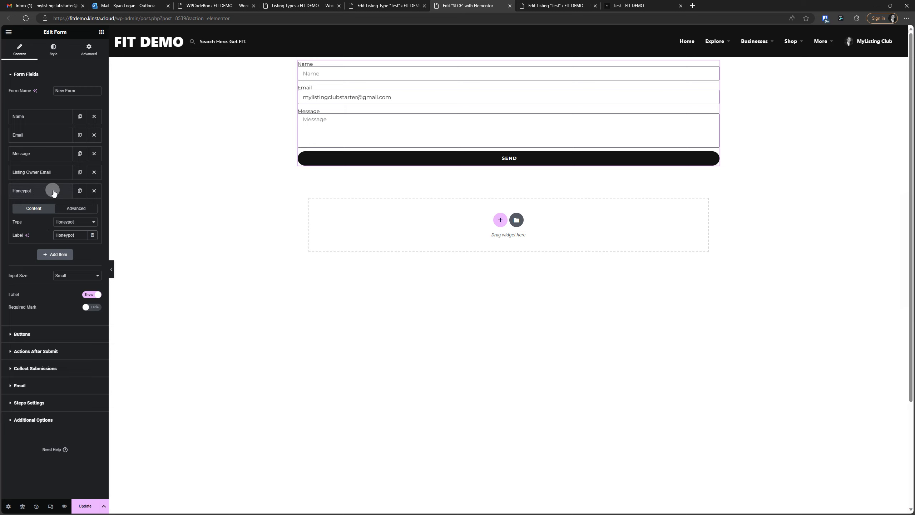
pyautogui.moveTo(907, 226)
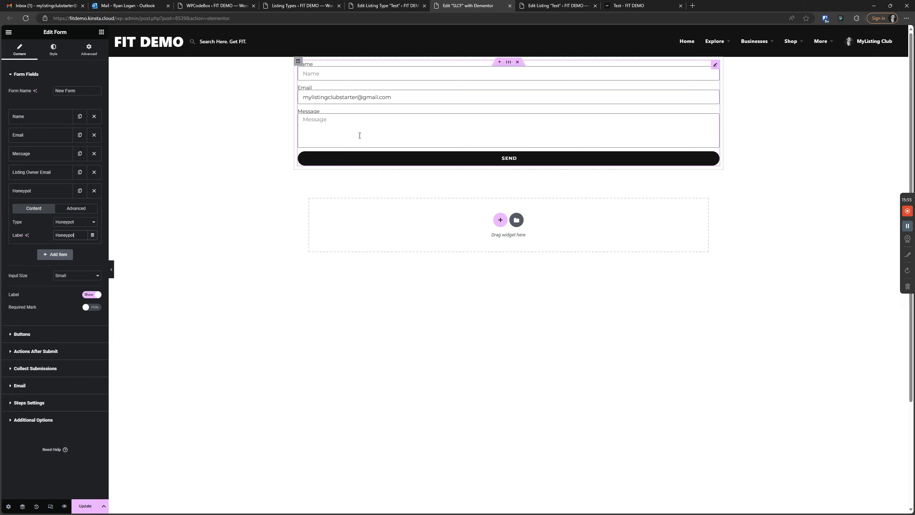
# Step: Duplicate the Honeypot field, place the copy between Email and Message, and update the SLCF template
pyautogui.click(39, 194)
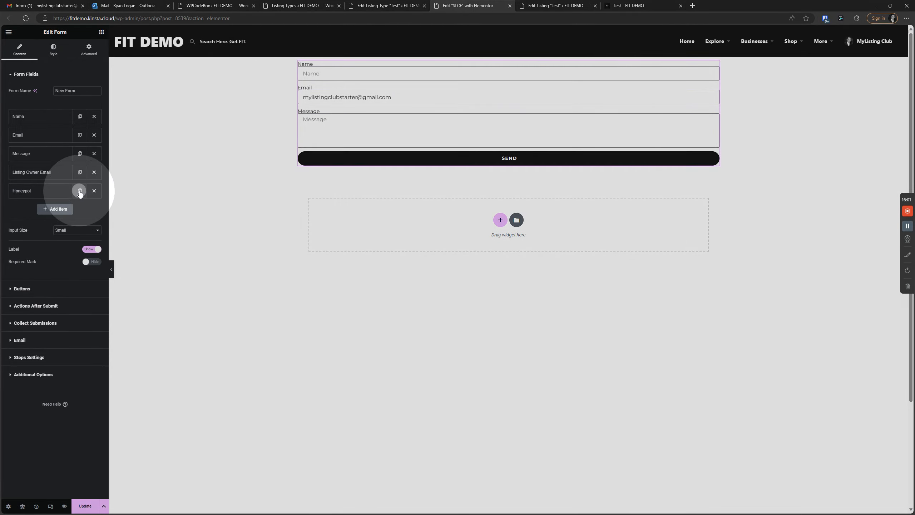
pyautogui.click(80, 191)
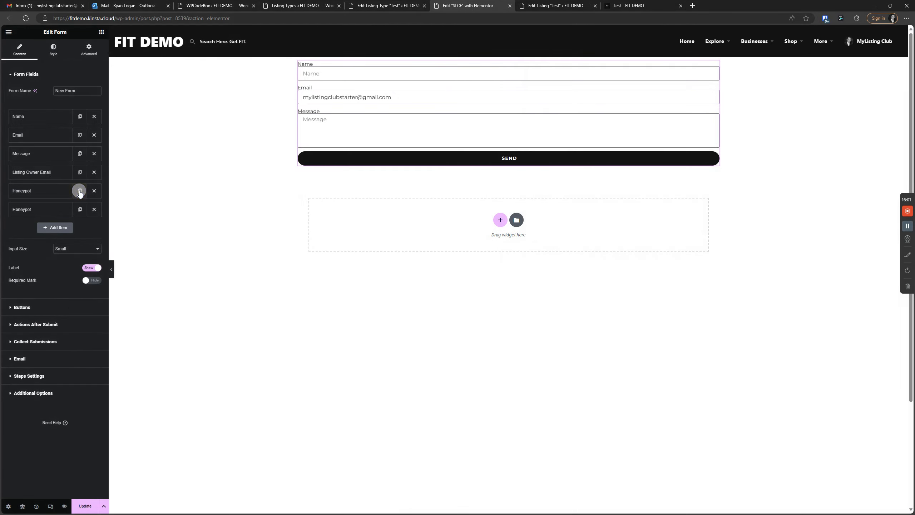
pyautogui.click(33, 212)
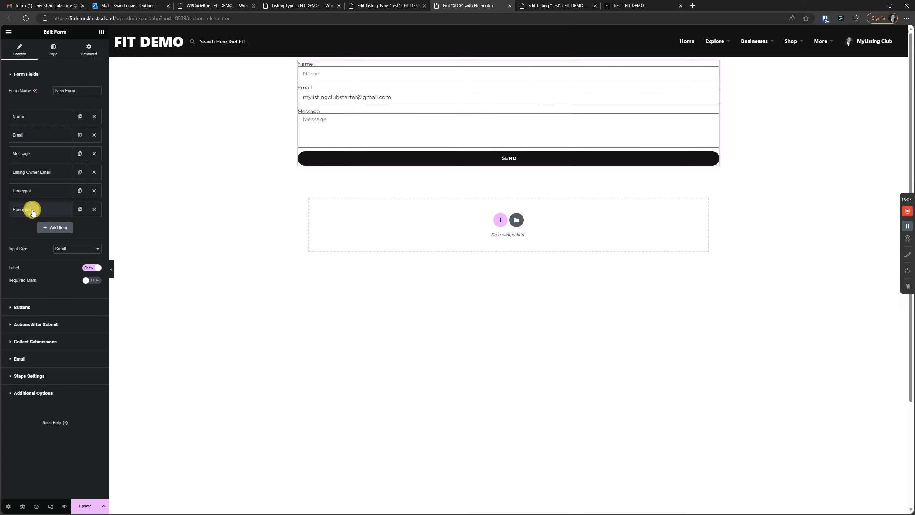
pyautogui.moveTo(32, 212); pyautogui.dragTo(30, 169)
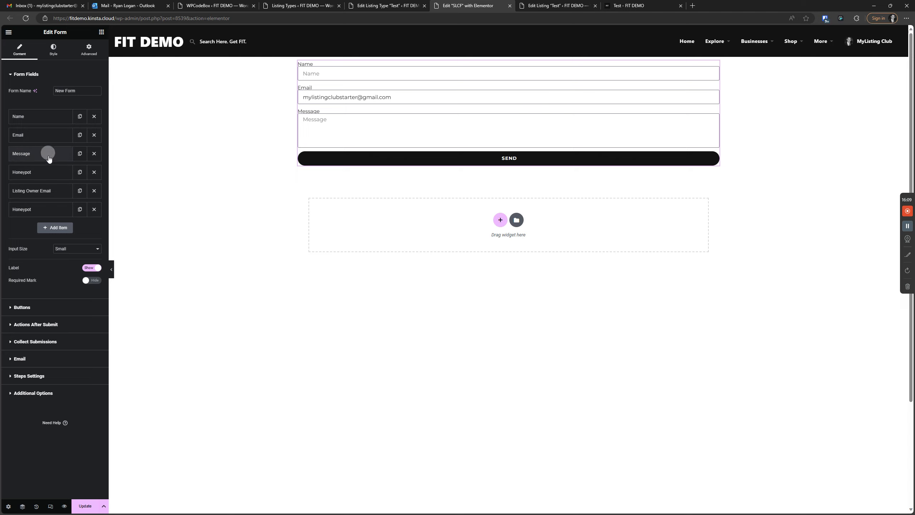
pyautogui.moveTo(21, 177); pyautogui.dragTo(33, 152)
pyautogui.click(35, 154)
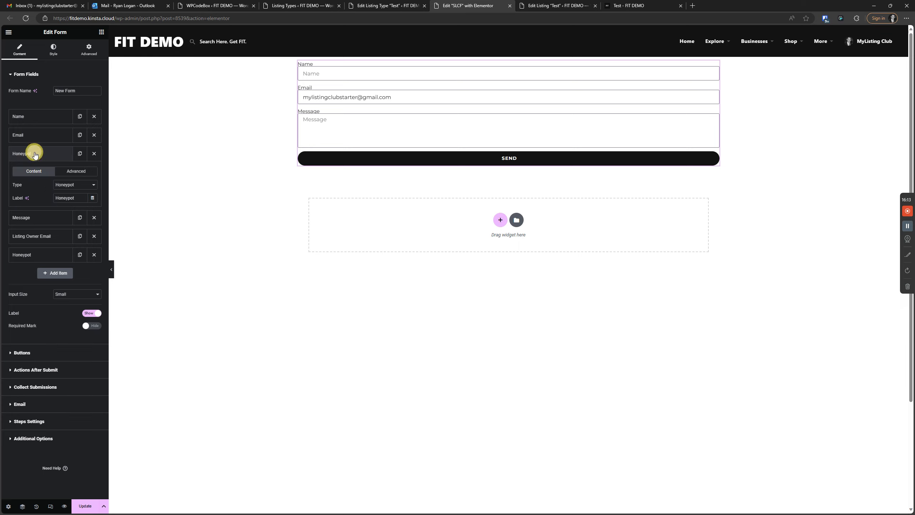
pyautogui.click(35, 154)
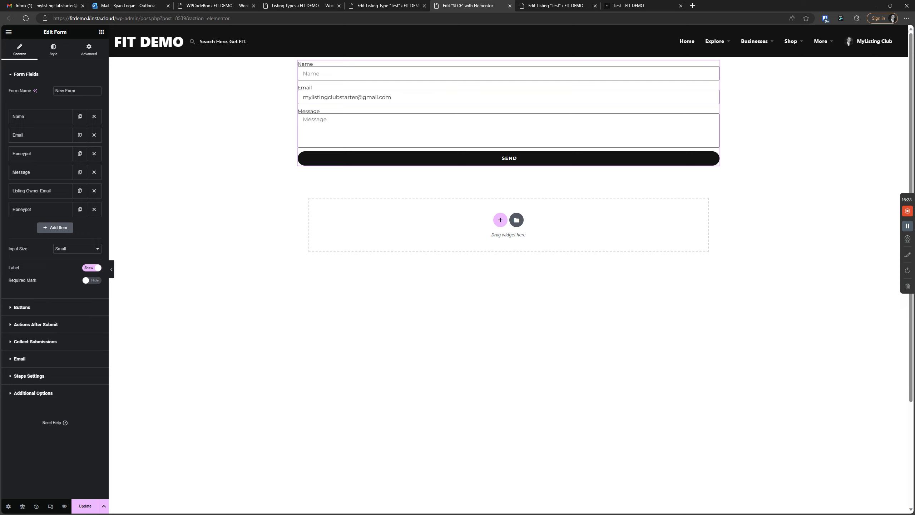
pyautogui.click(89, 496)
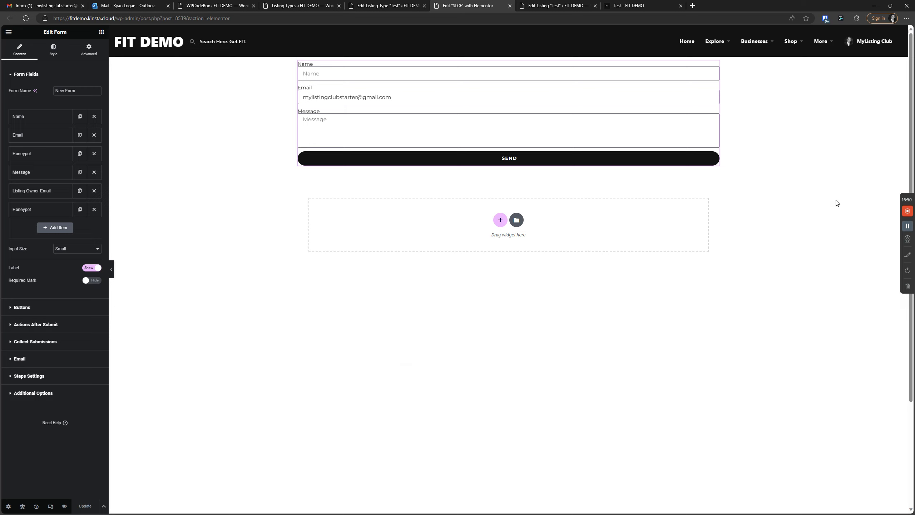
# Step: Review the form's email subject and message settings and set Reply-To to Email Field
pyautogui.click(42, 363)
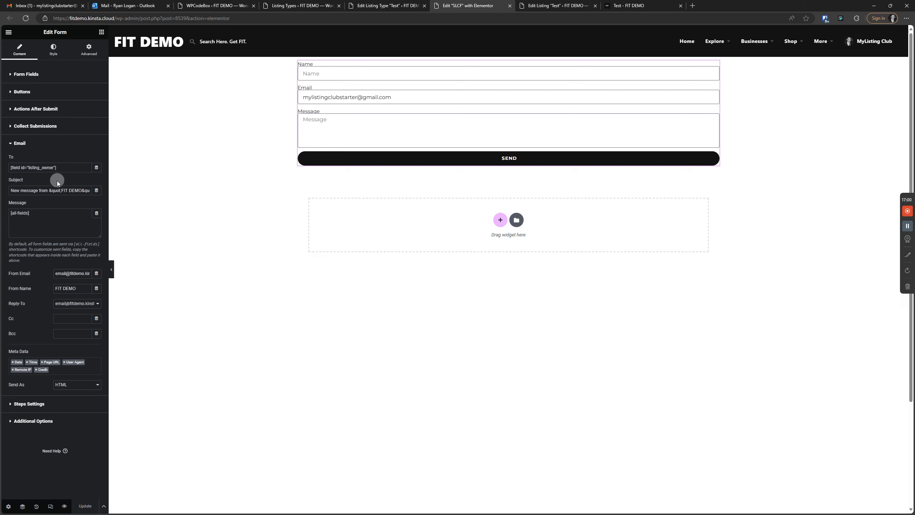
pyautogui.tripleClick(57, 191)
pyautogui.click(59, 218)
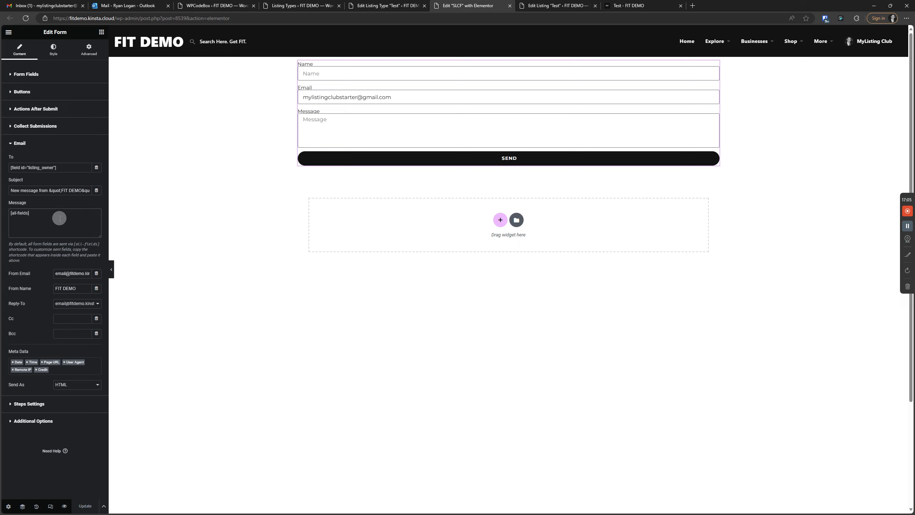
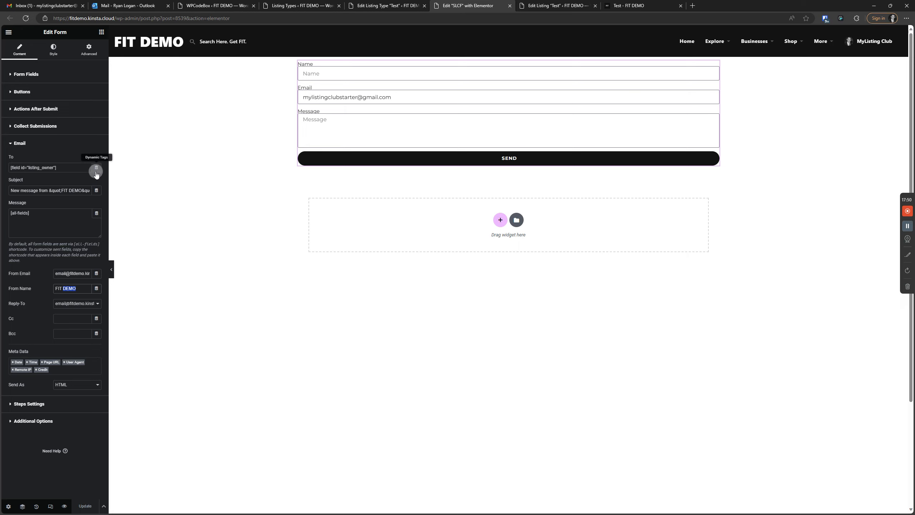
pyautogui.click(70, 305)
pyautogui.click(75, 316)
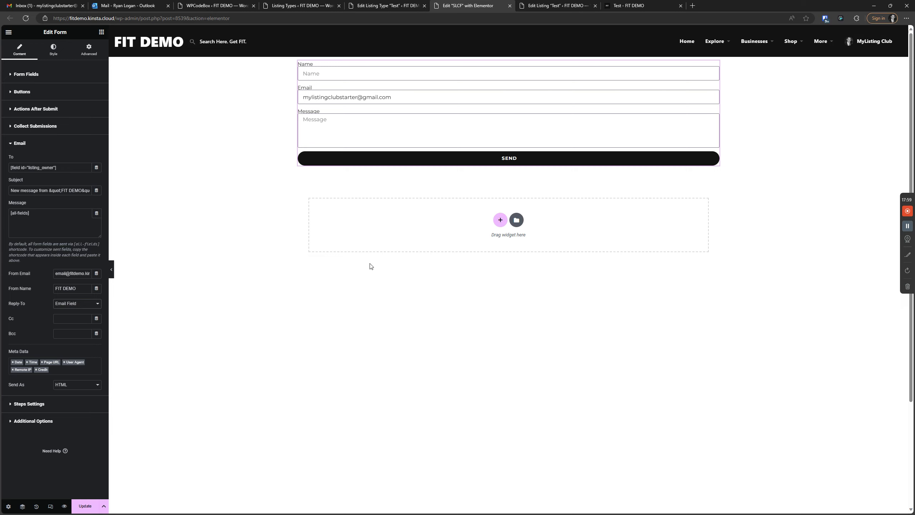
pyautogui.click(26, 74)
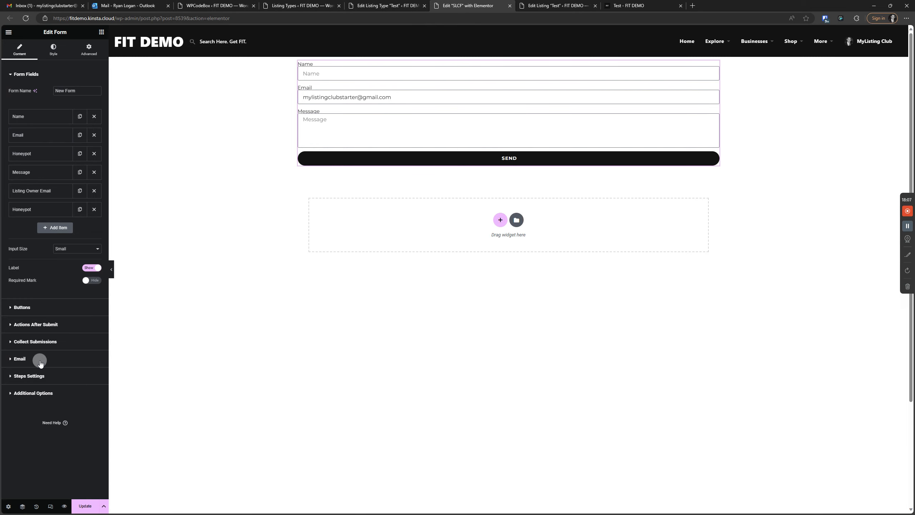
# Step: Remove Date, Time, User Agent, Remote IP and Credit from the email's Meta Data, keeping Page URL, and update the template
pyautogui.click(22, 358)
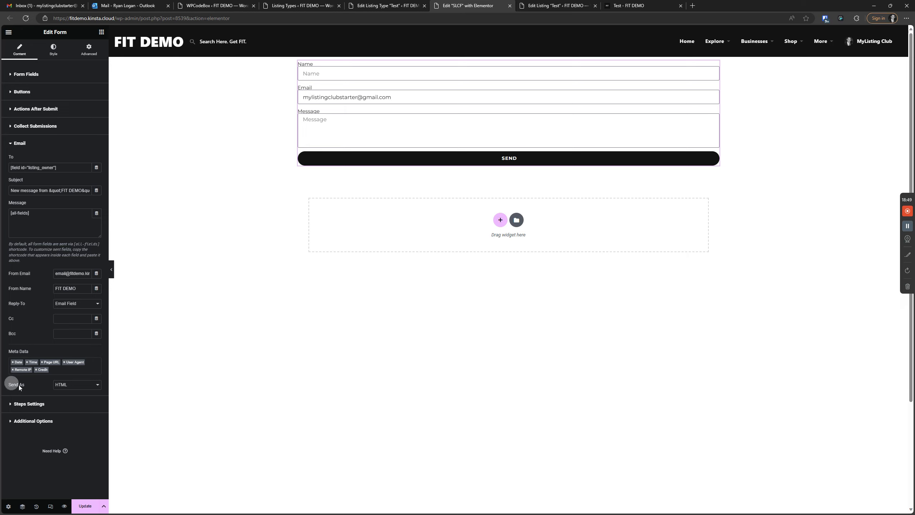
pyautogui.click(12, 361)
pyautogui.click(12, 362)
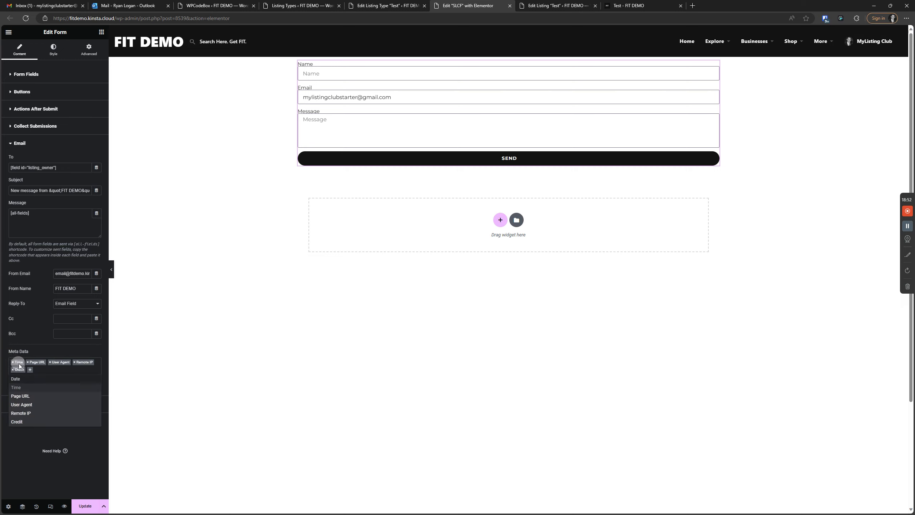
pyautogui.click(13, 361)
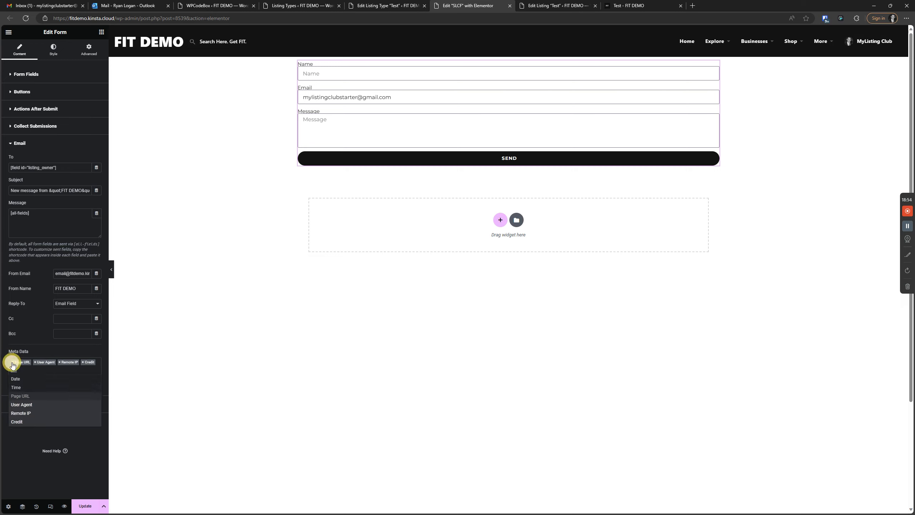
pyautogui.click(35, 362)
pyautogui.click(35, 362)
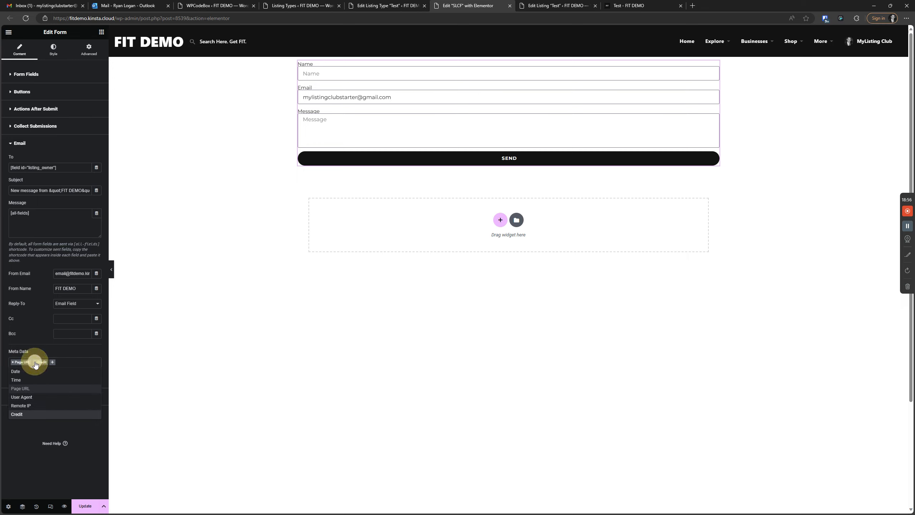
pyautogui.click(35, 362)
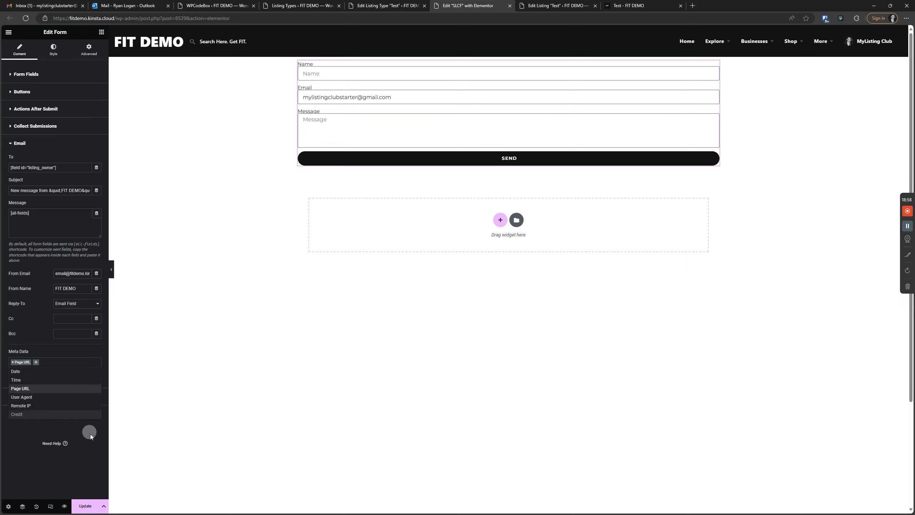
pyautogui.click(68, 466)
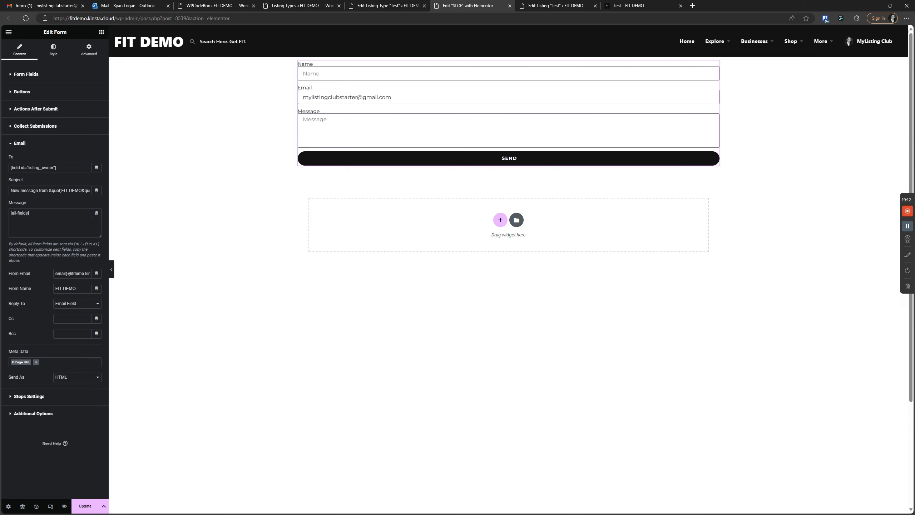
pyautogui.click(84, 505)
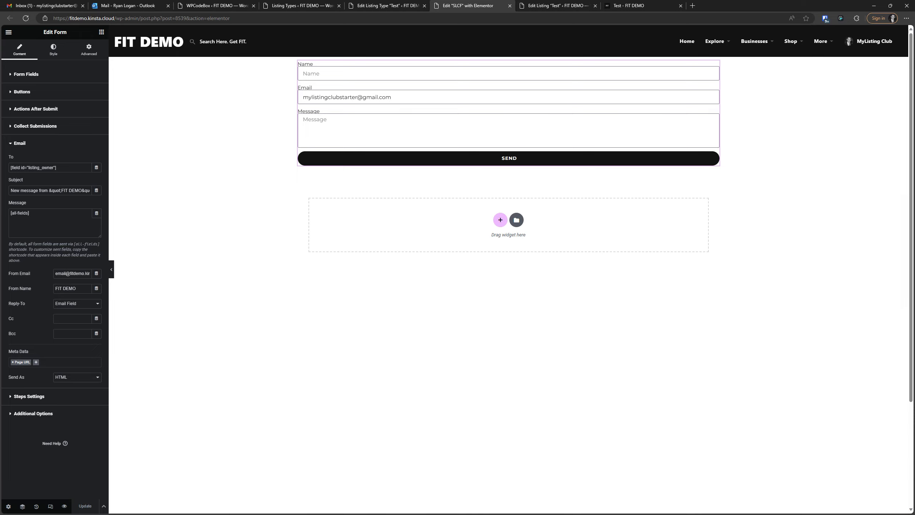
# Step: Place the SLCF editor's browser tab after the Test listing editor and check the listing's Contact Email field
pyautogui.click(641, 4)
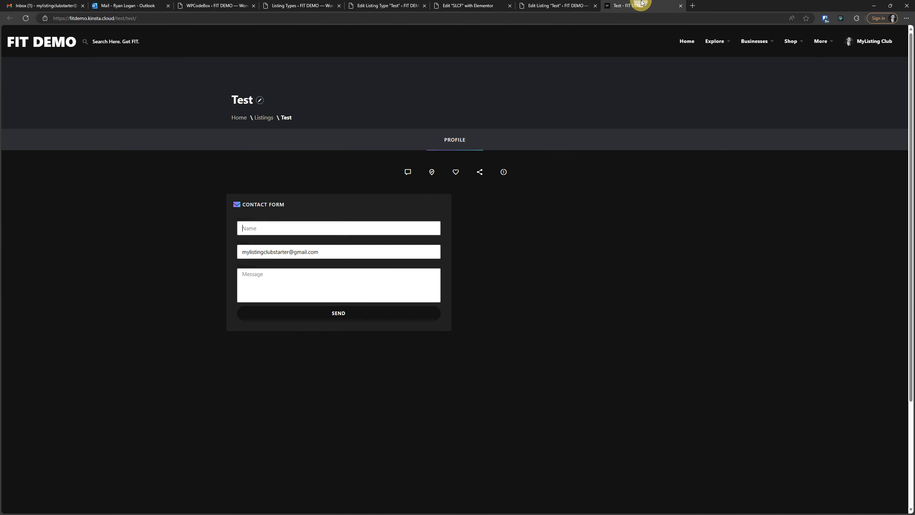
pyautogui.click(414, 5)
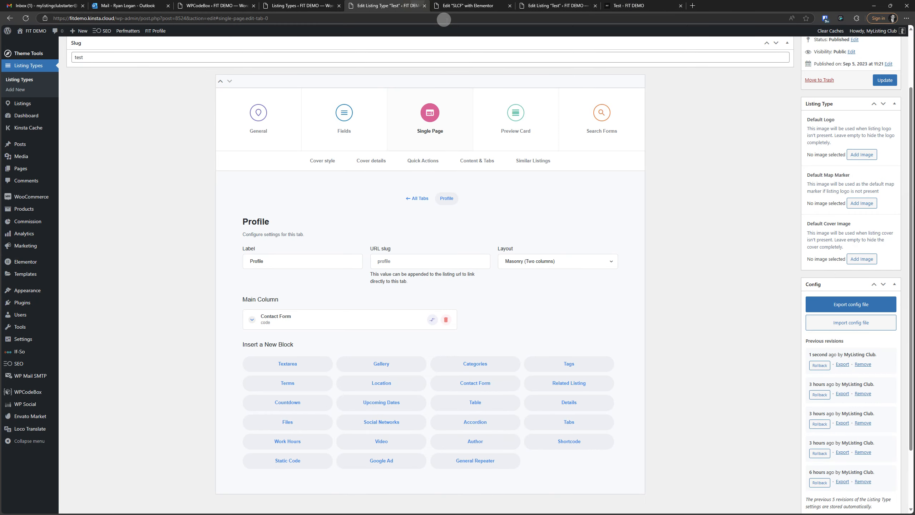
pyautogui.click(466, 5)
pyautogui.click(540, 6)
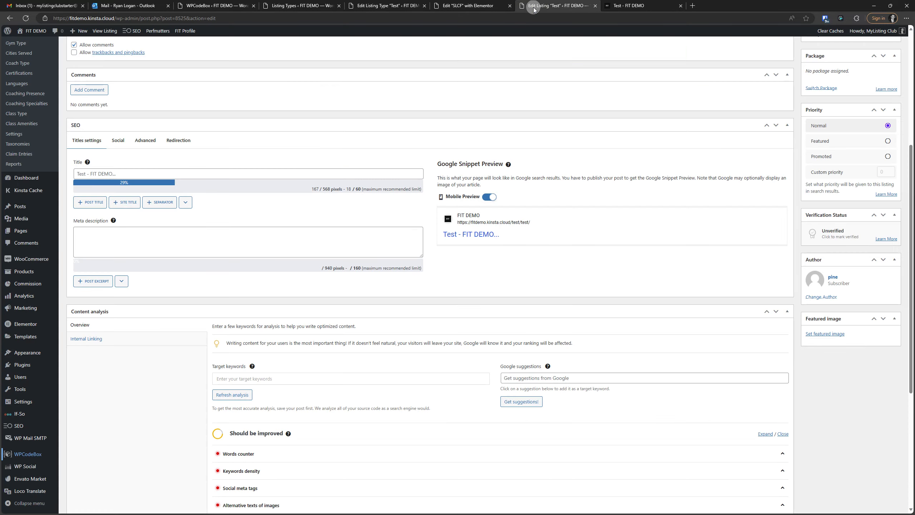
pyautogui.moveTo(471, 2); pyautogui.dragTo(556, 7)
pyautogui.click(461, 6)
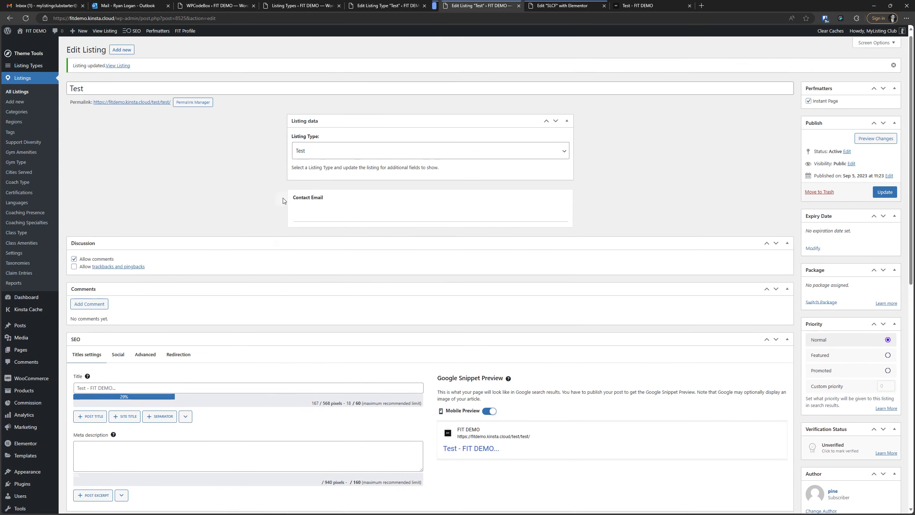
pyautogui.press('ctrl')
pyautogui.press('ctrl')
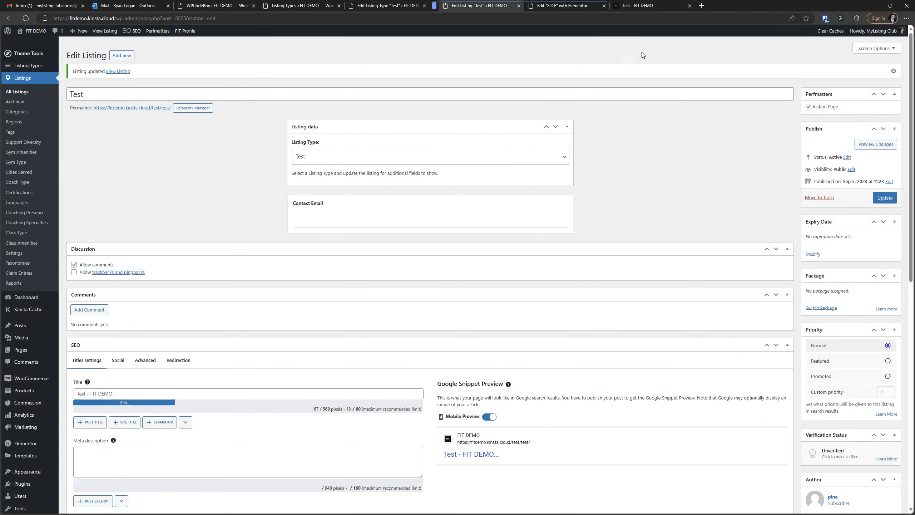
# Step: Submit the contact form on the Test listing page and check the Outlook inbox for the message
pyautogui.click(649, 3)
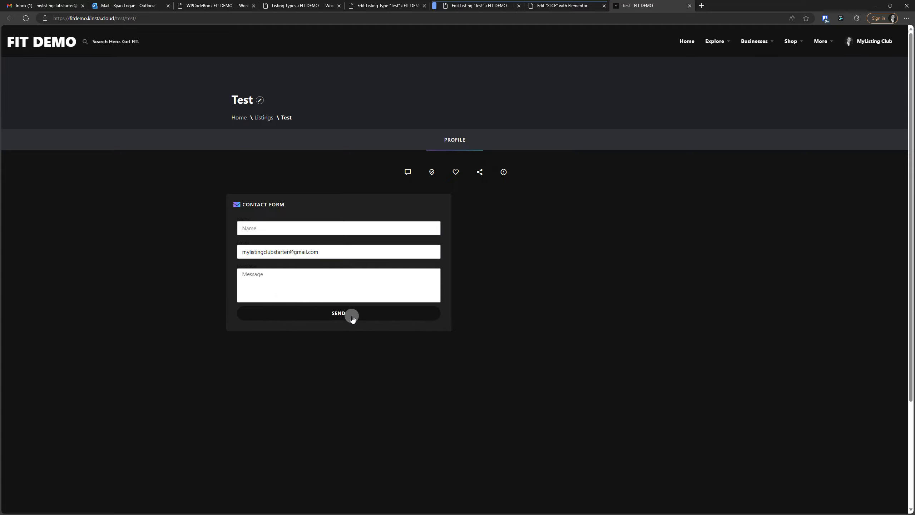
pyautogui.click(341, 316)
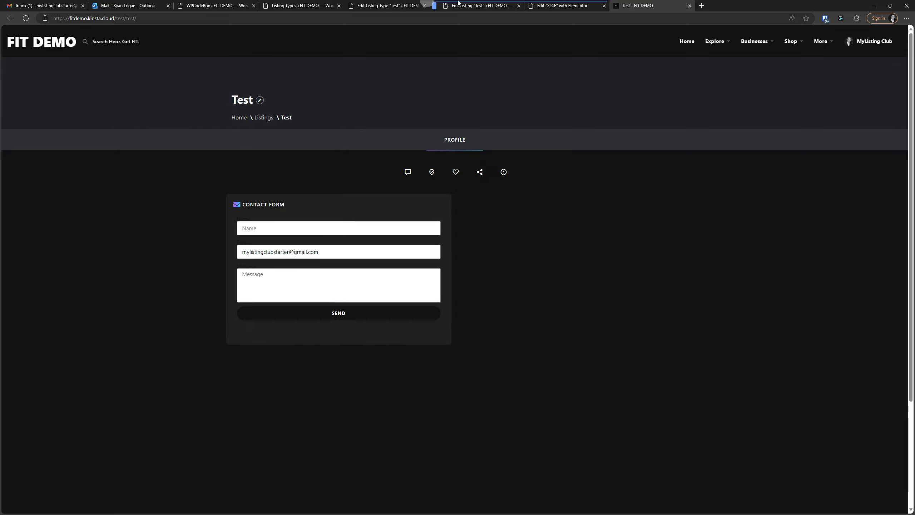
pyautogui.click(140, 6)
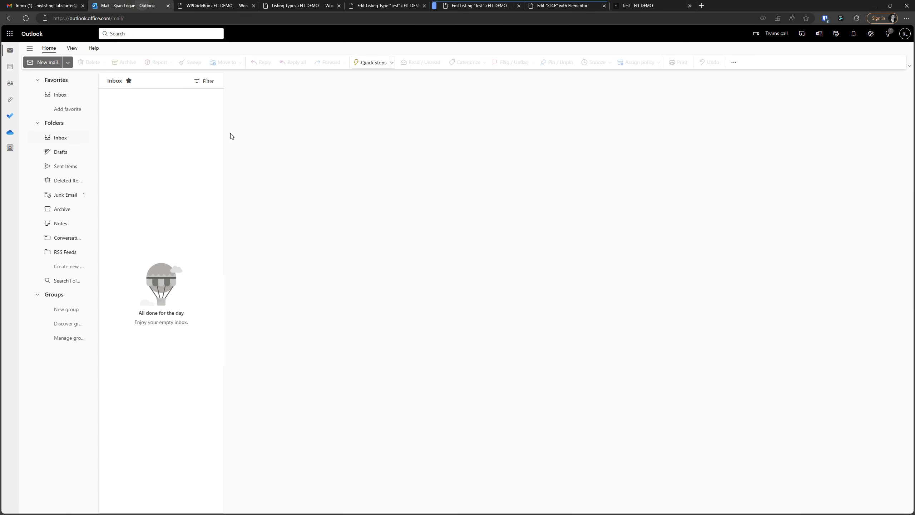
pyautogui.click(57, 142)
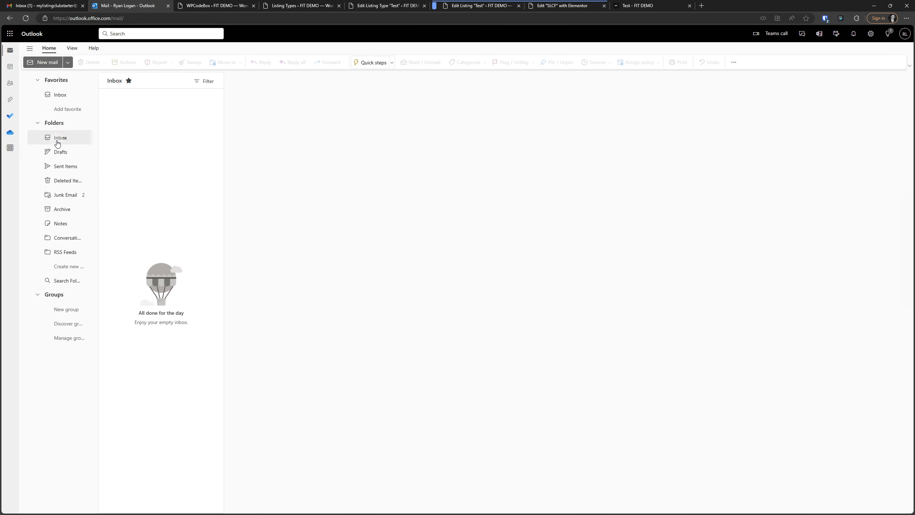
# Step: Delete the unrelated message from the Junk Email folder and open the FIT DEMO contact form message
pyautogui.click(74, 195)
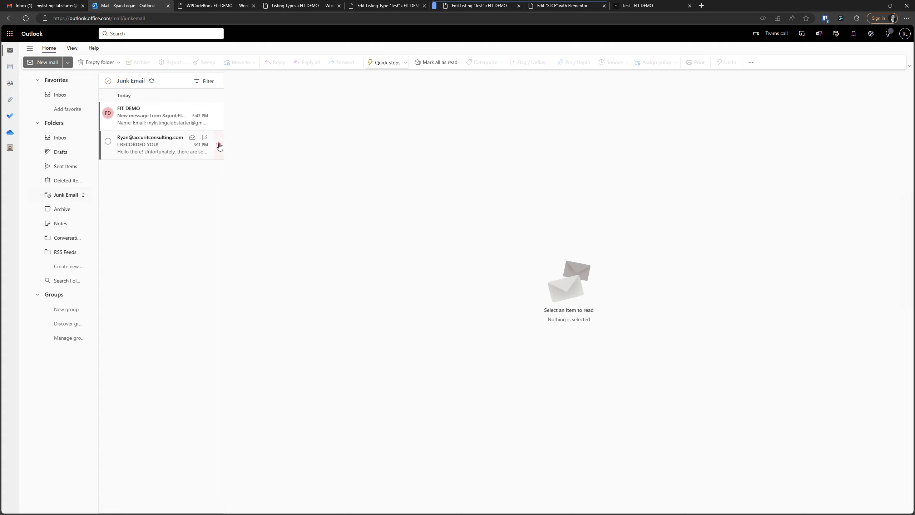
pyautogui.click(219, 146)
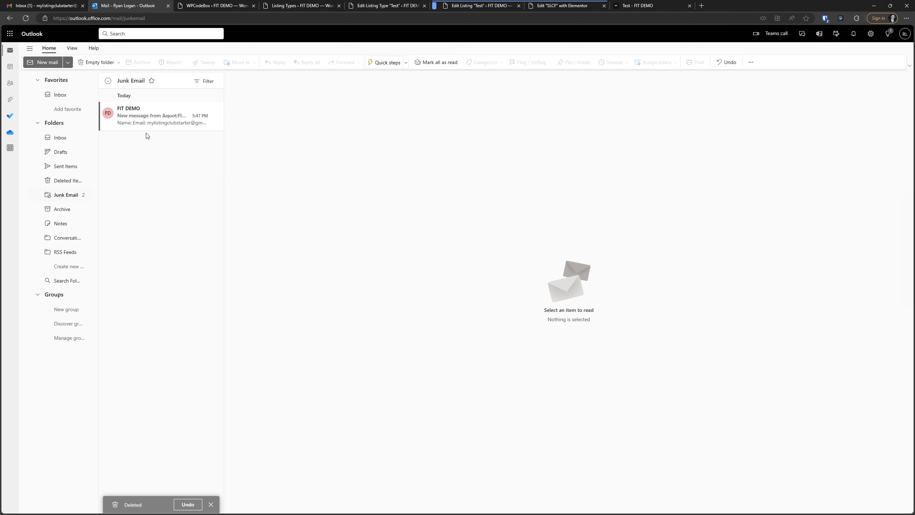
pyautogui.click(145, 119)
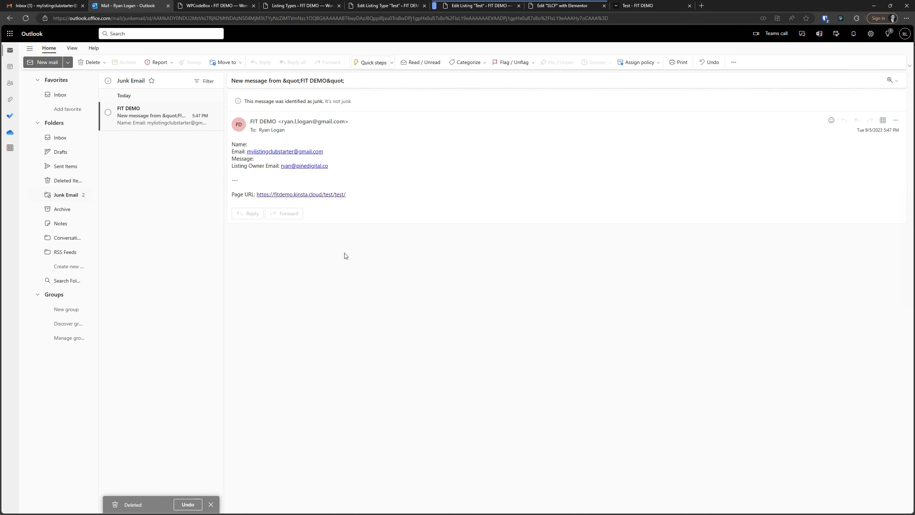
# Step: Return to the SLCF template's Elementor editor and review the form's fields and Email settings
pyautogui.click(391, 5)
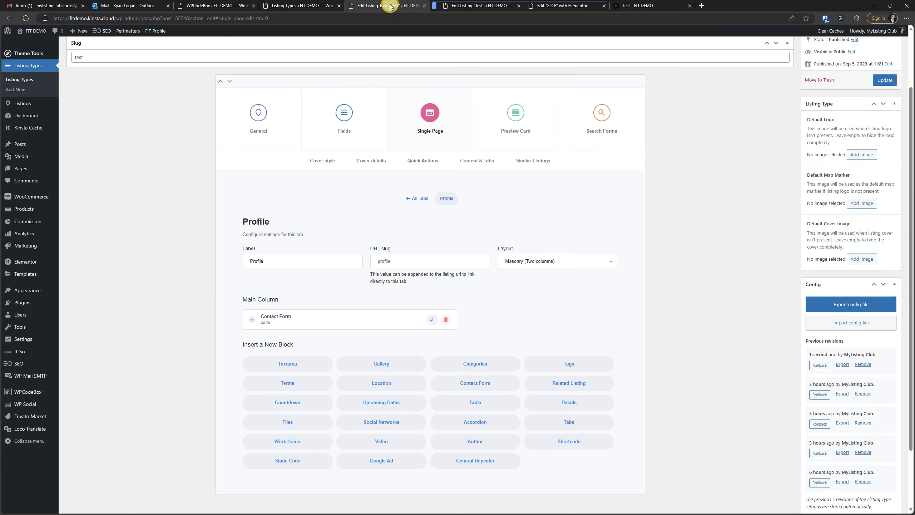
pyautogui.click(637, 9)
pyautogui.click(576, 5)
pyautogui.click(377, 123)
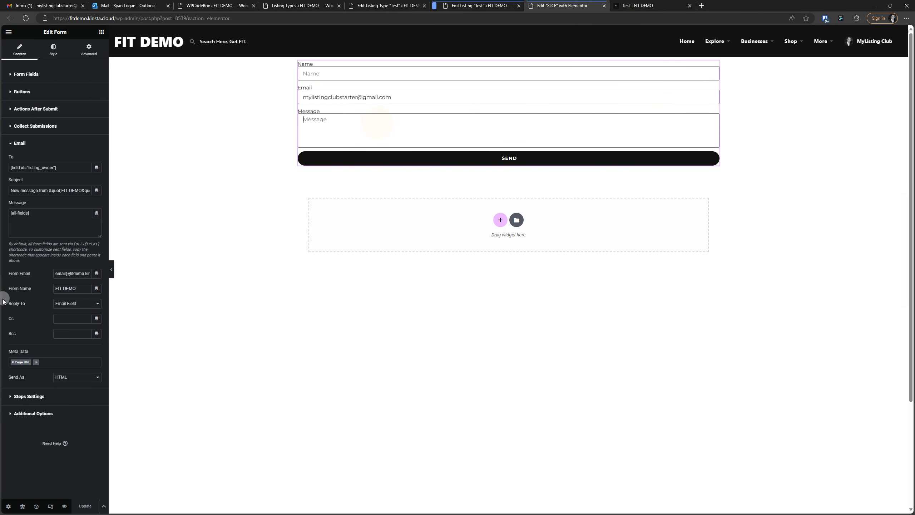
pyautogui.press('ctrl')
pyautogui.press('ctrl')
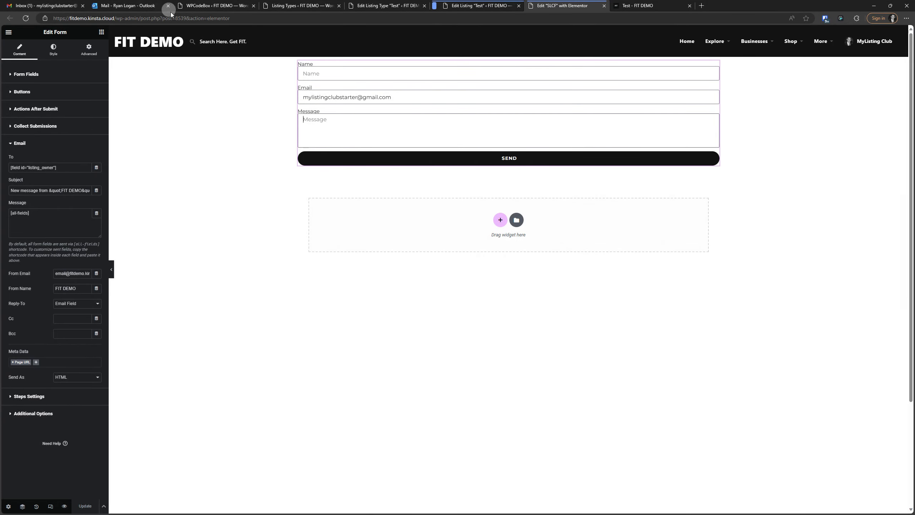
# Step: Examine the submitted field lines and Page URL in the Outlook message, and open its Page URL link
pyautogui.click(144, 6)
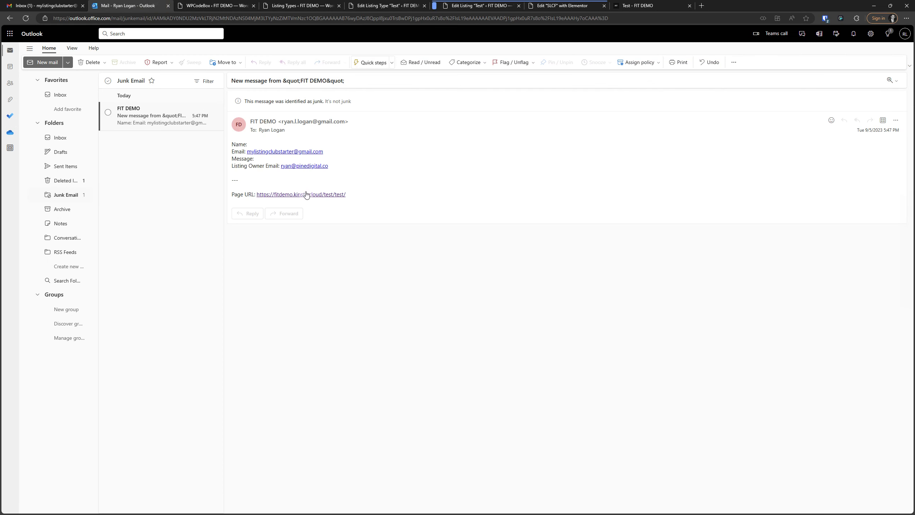
pyautogui.click(235, 149)
pyautogui.click(240, 155)
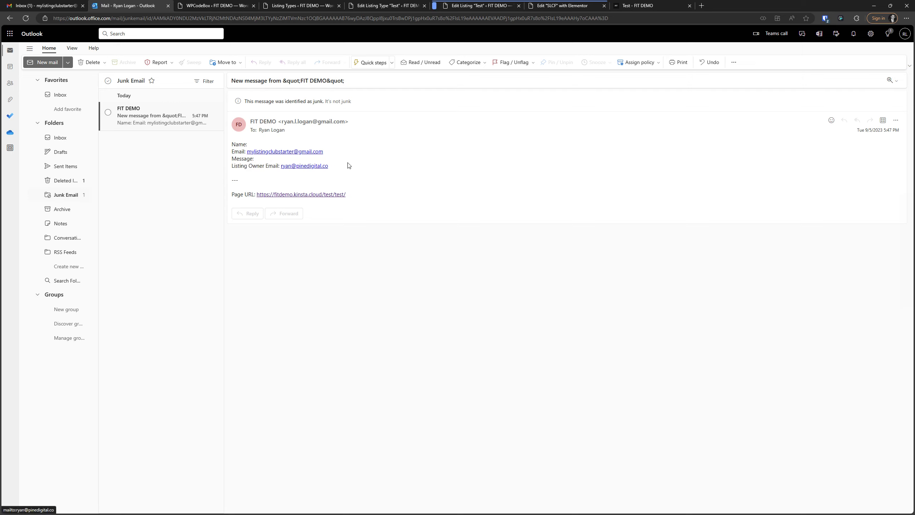
pyautogui.click(364, 156)
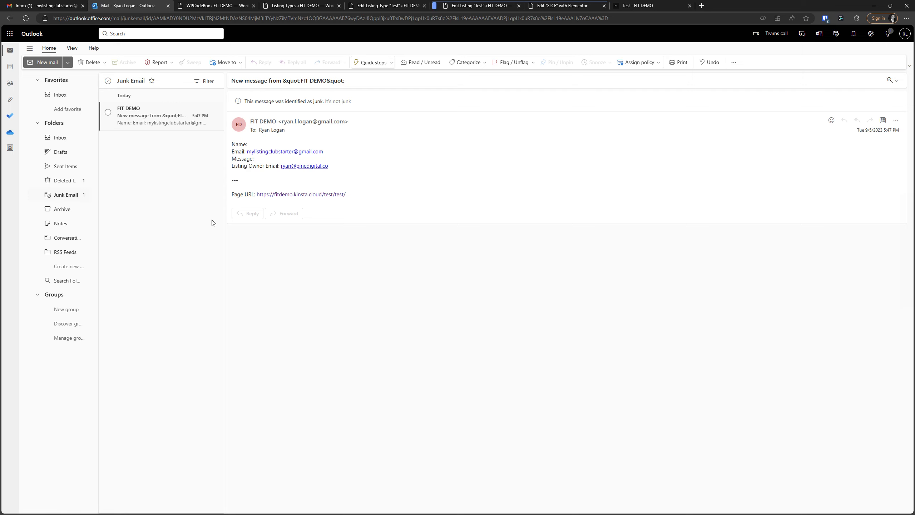
pyautogui.moveTo(233, 196); pyautogui.dragTo(252, 194)
pyautogui.click(239, 195)
pyautogui.click(307, 198)
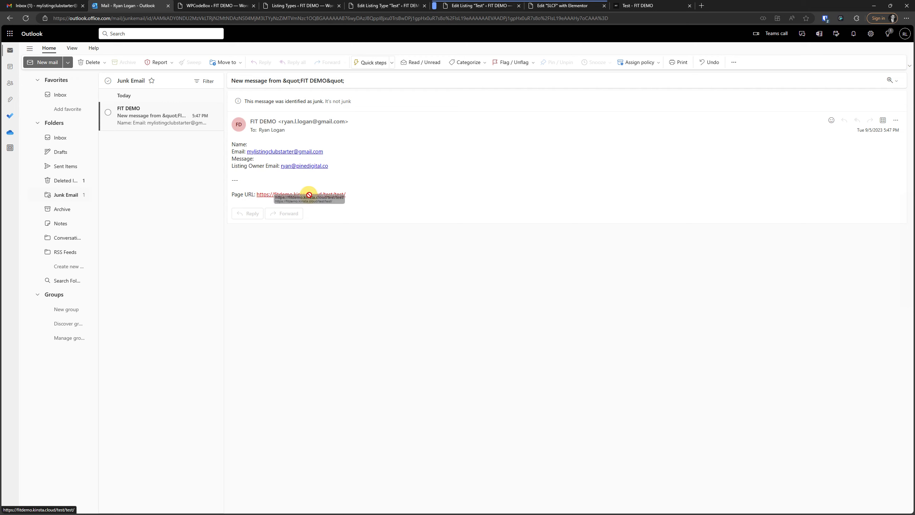
pyautogui.click(310, 195)
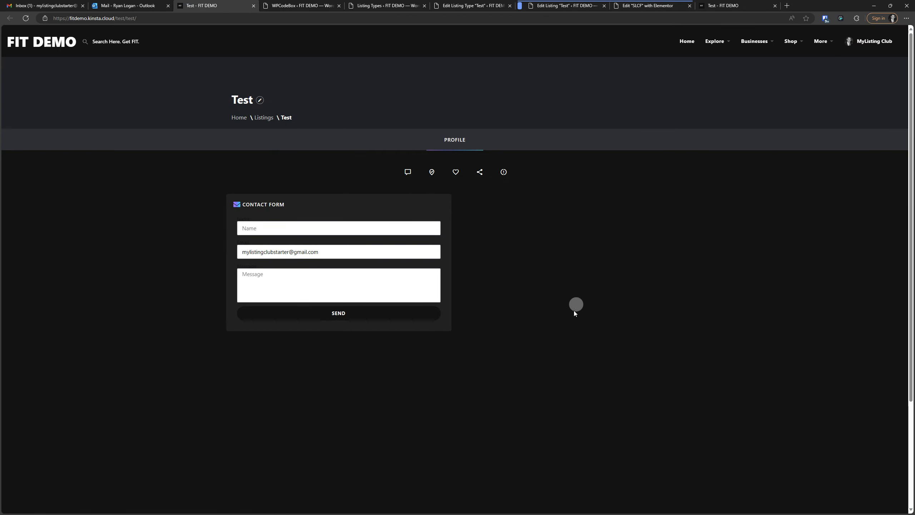
pyautogui.click(605, 6)
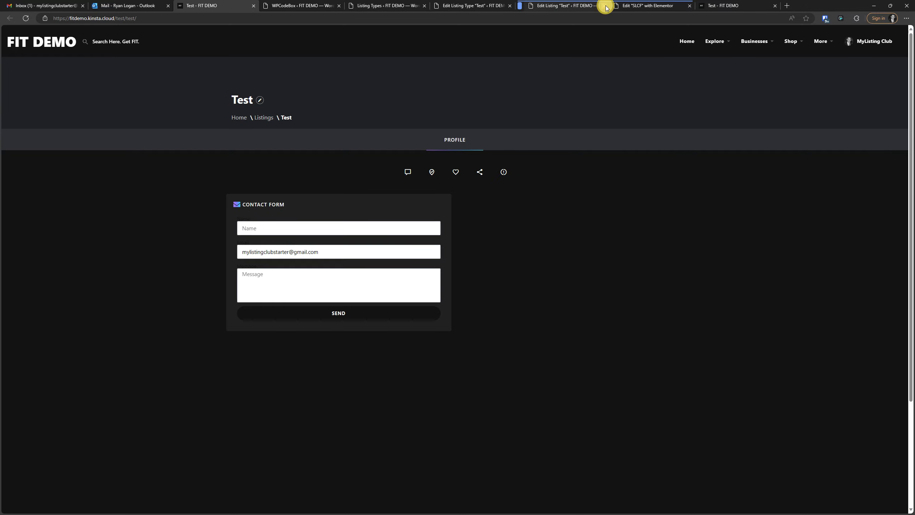
pyautogui.click(476, 6)
pyautogui.click(646, 4)
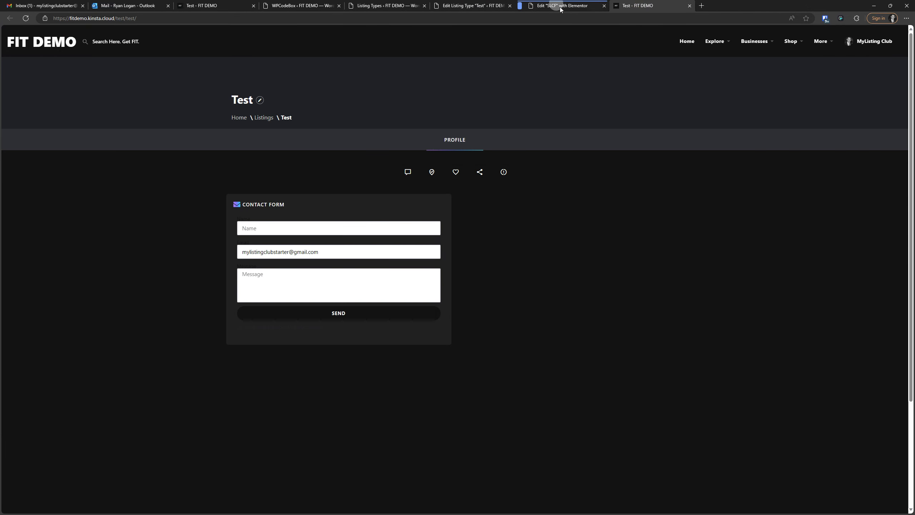
pyautogui.click(576, 5)
pyautogui.click(486, 3)
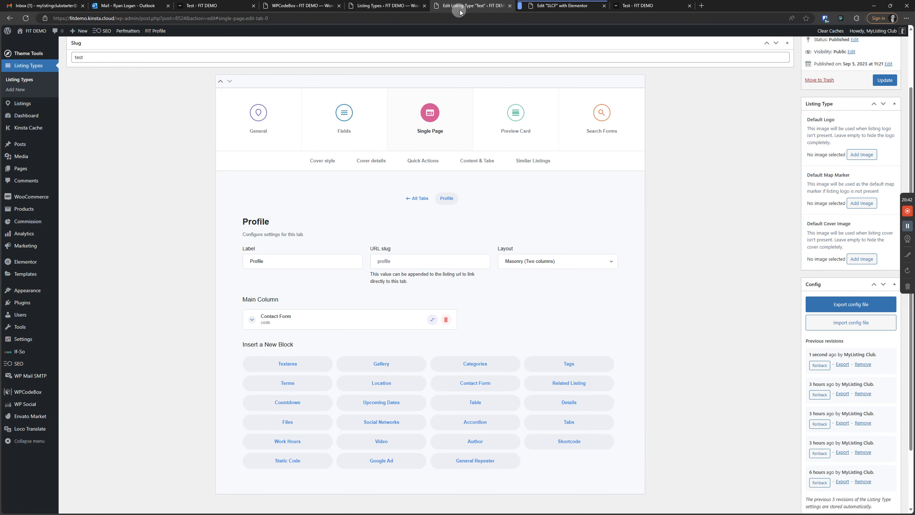
pyautogui.click(530, 6)
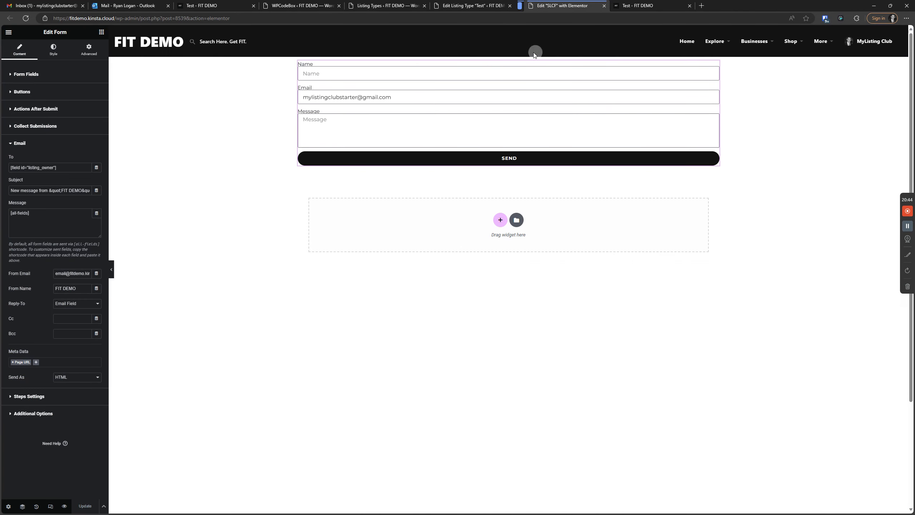
pyautogui.click(646, 6)
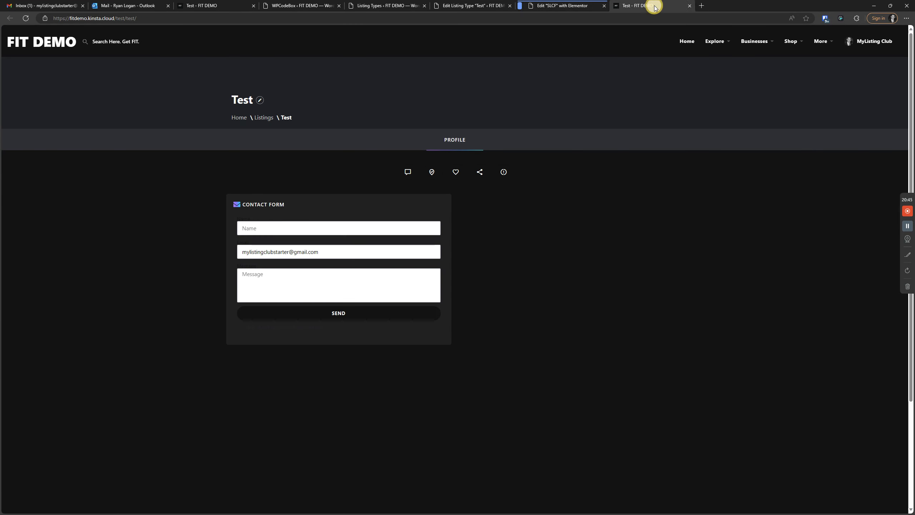
pyautogui.rightClick(704, 9)
pyautogui.click(742, 66)
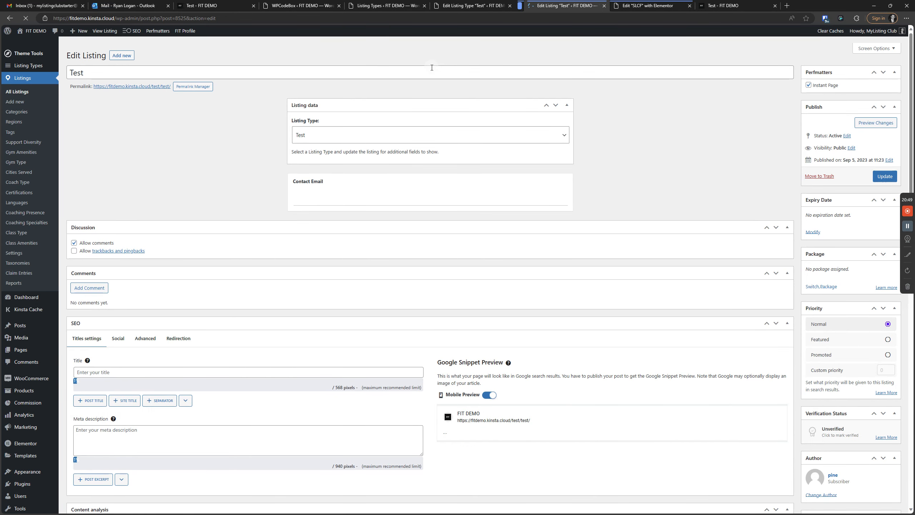
# Step: Fill in the Test listing's Contact Email with the contact's email address and update the listing
pyautogui.click(374, 200)
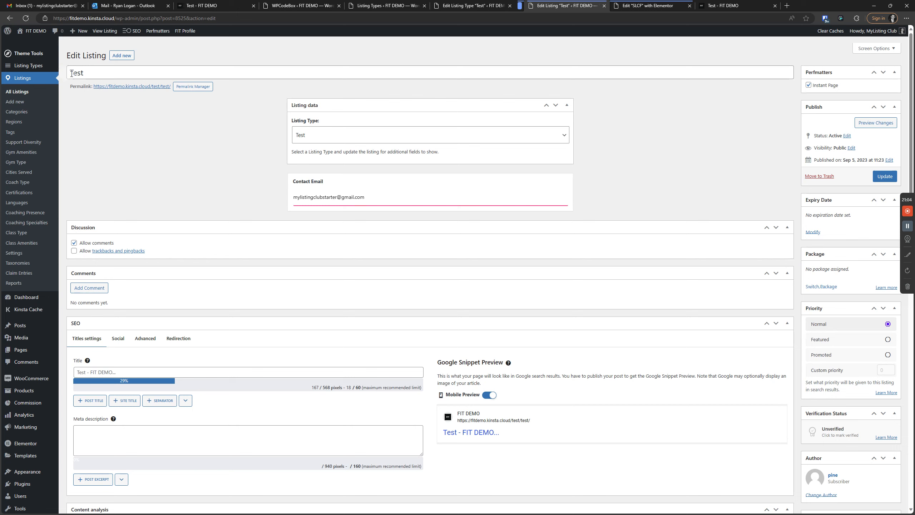
pyautogui.tripleClick(333, 197)
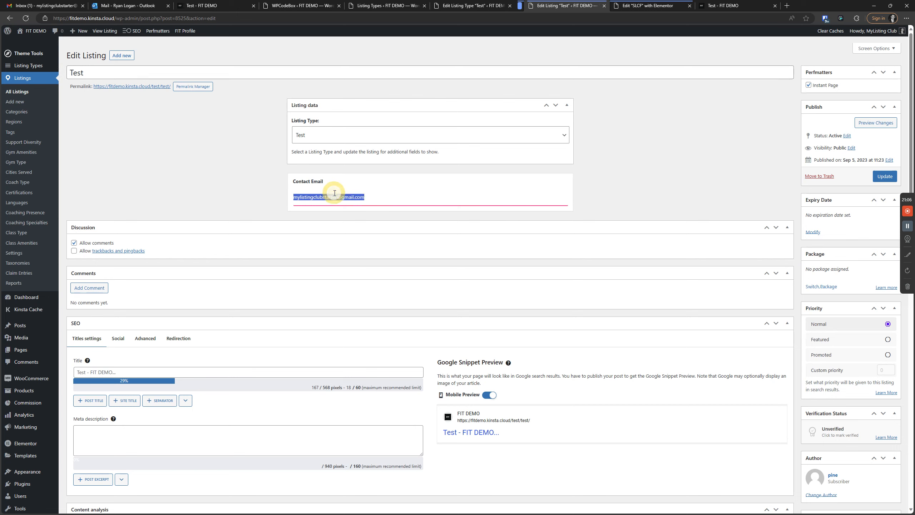
pyautogui.rightClick(334, 195)
pyautogui.click(355, 236)
pyautogui.click(884, 176)
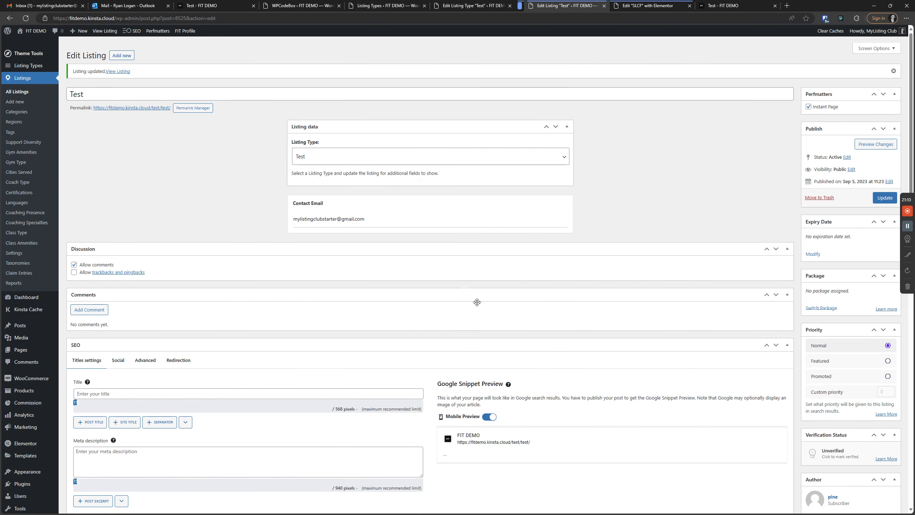
pyautogui.tripleClick(418, 218)
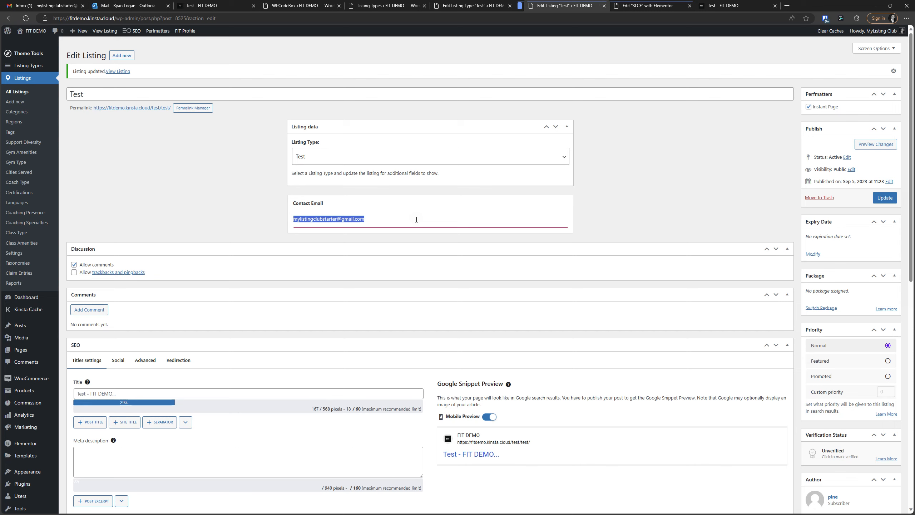
pyautogui.doubleClick(417, 220)
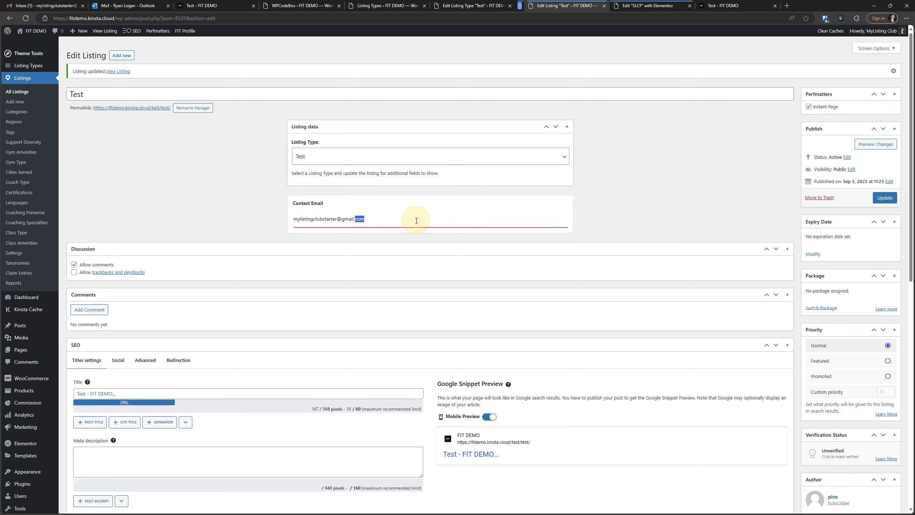
pyautogui.click(416, 220)
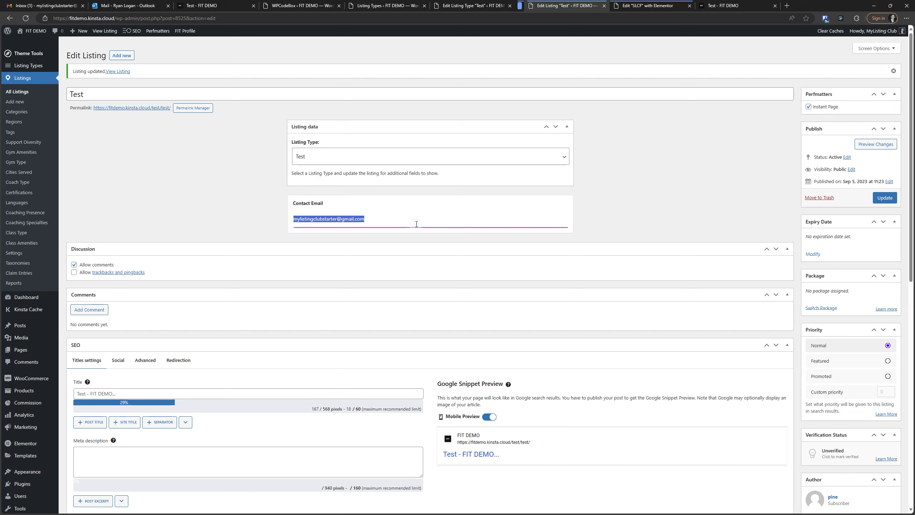
pyautogui.tripleClick(392, 224)
pyautogui.tripleClick(388, 225)
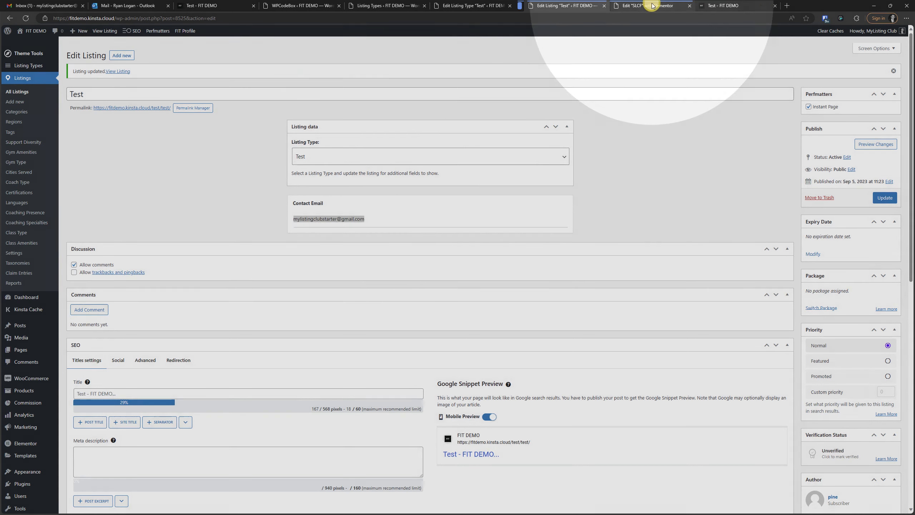
# Step: Submit the contact form on the reloaded Test listing page and open the received FIT DEMO message in Gmail
pyautogui.click(651, 5)
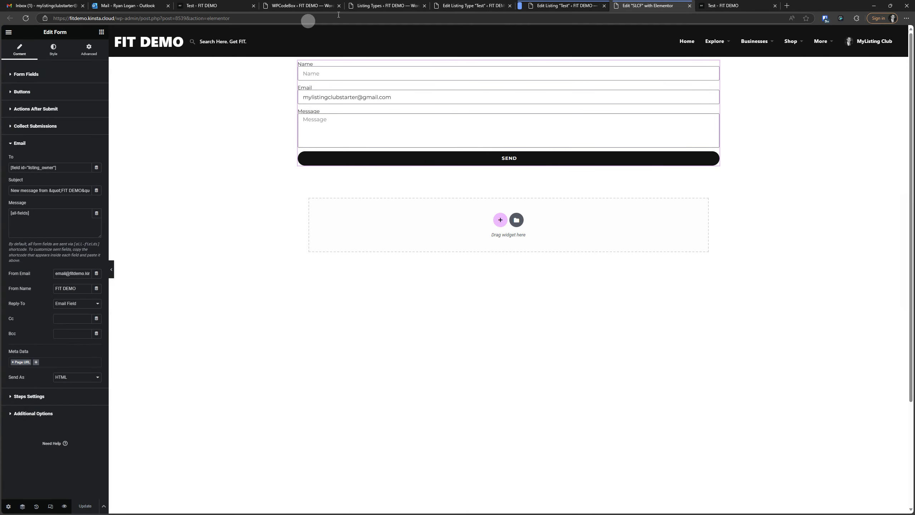
pyautogui.click(301, 5)
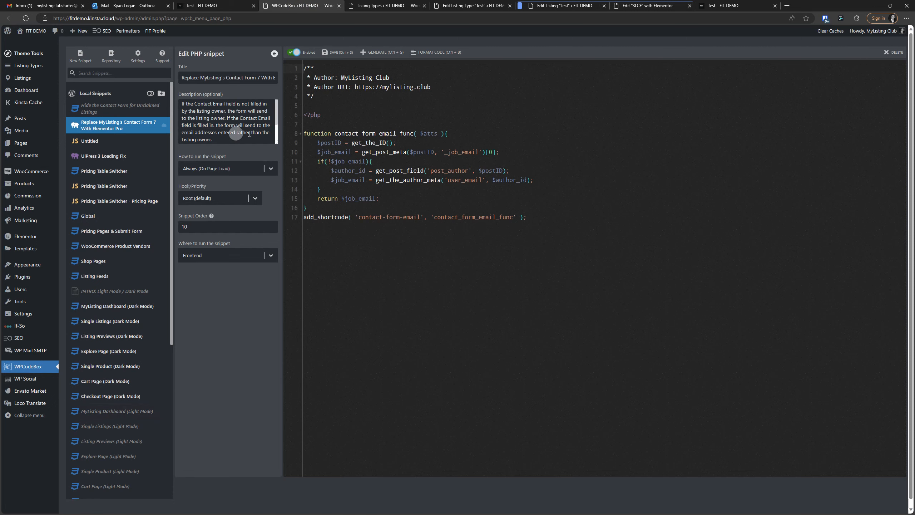
pyautogui.click(661, 7)
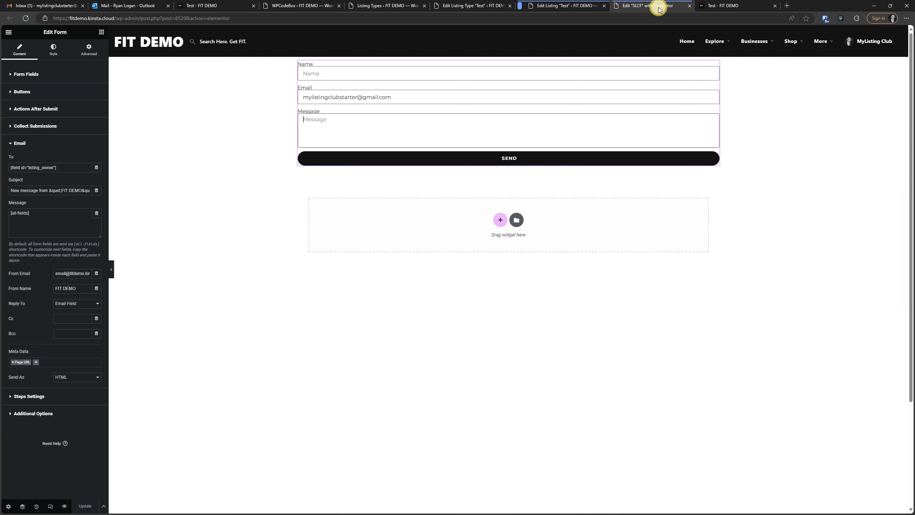
pyautogui.click(742, 6)
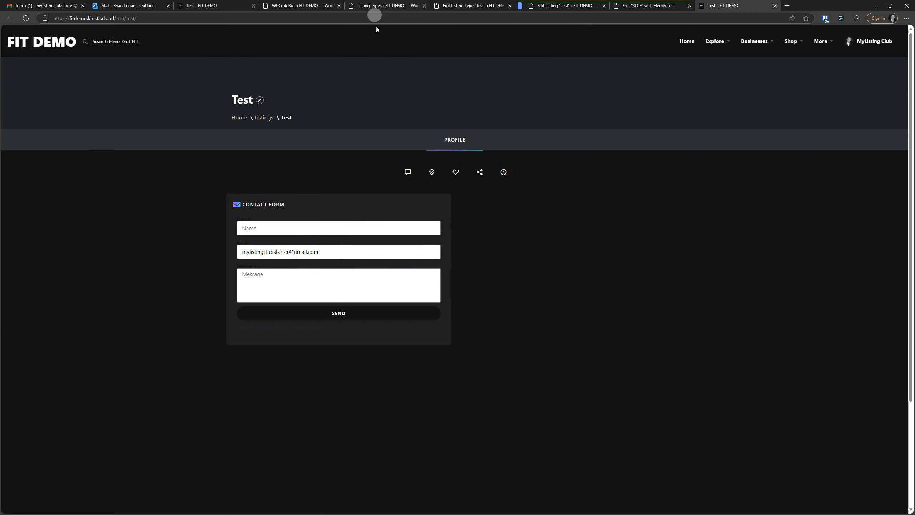
pyautogui.click(25, 18)
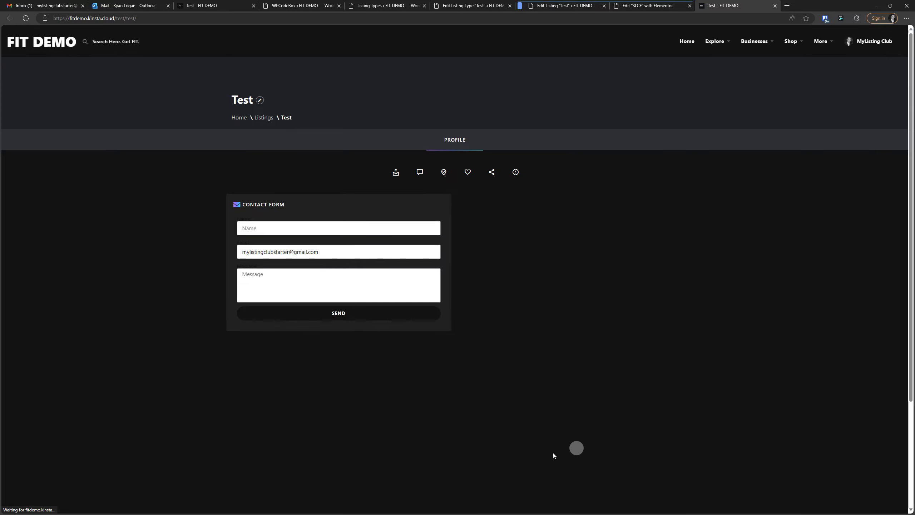
pyautogui.click(351, 319)
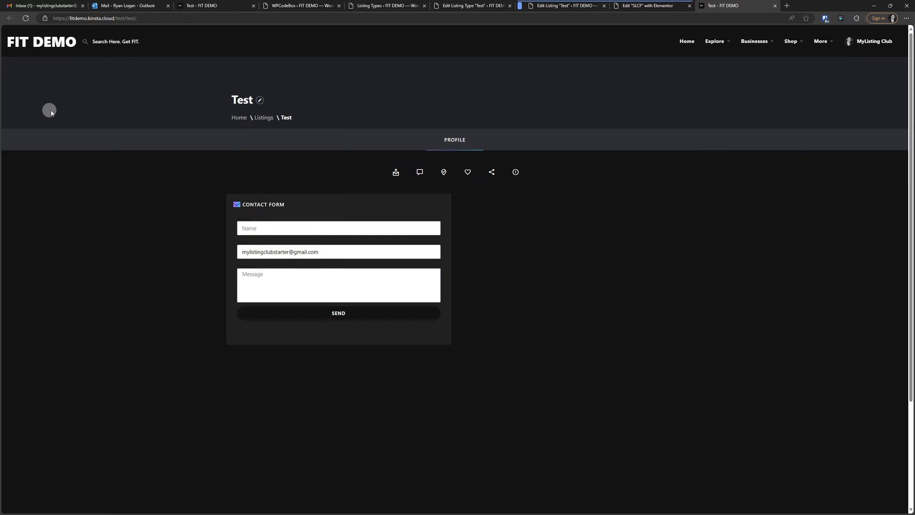
pyautogui.click(47, 5)
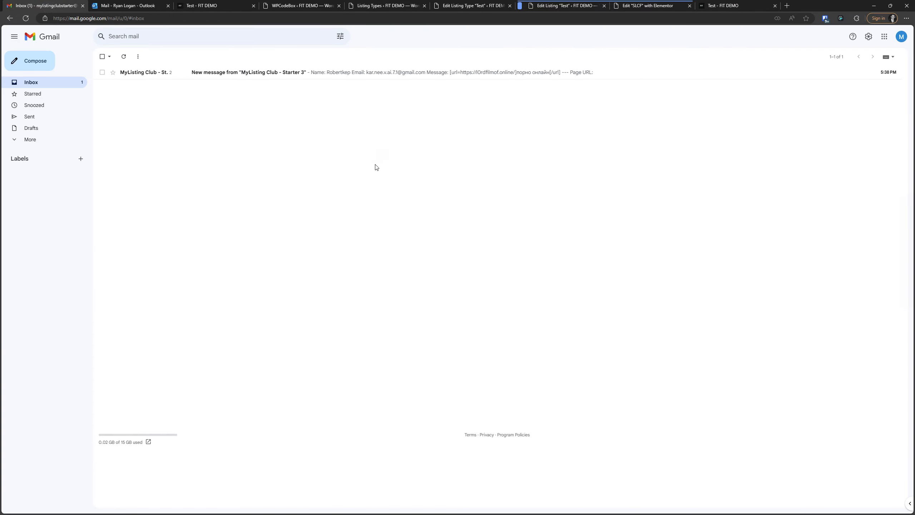
pyautogui.click(137, 72)
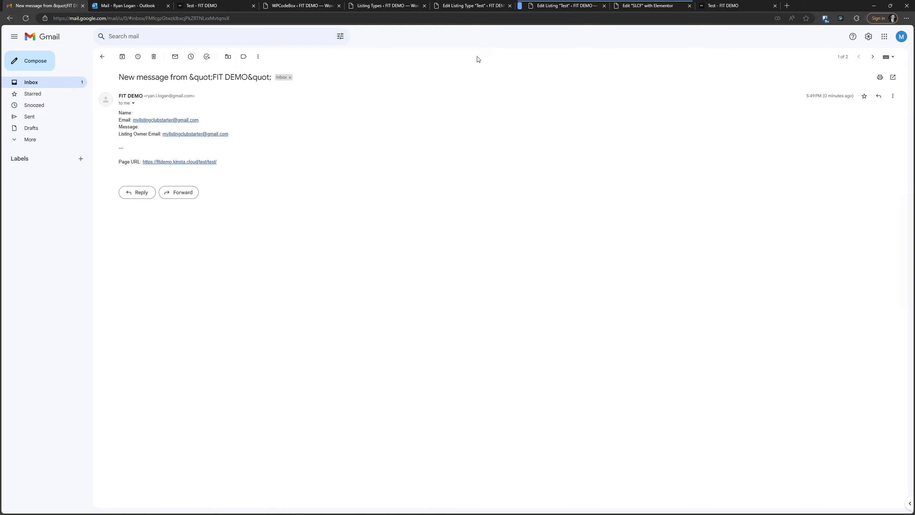
# Step: Clear the Test listing's Contact Email, update the listing and return to the Test listing page
pyautogui.click(451, 7)
pyautogui.click(583, 10)
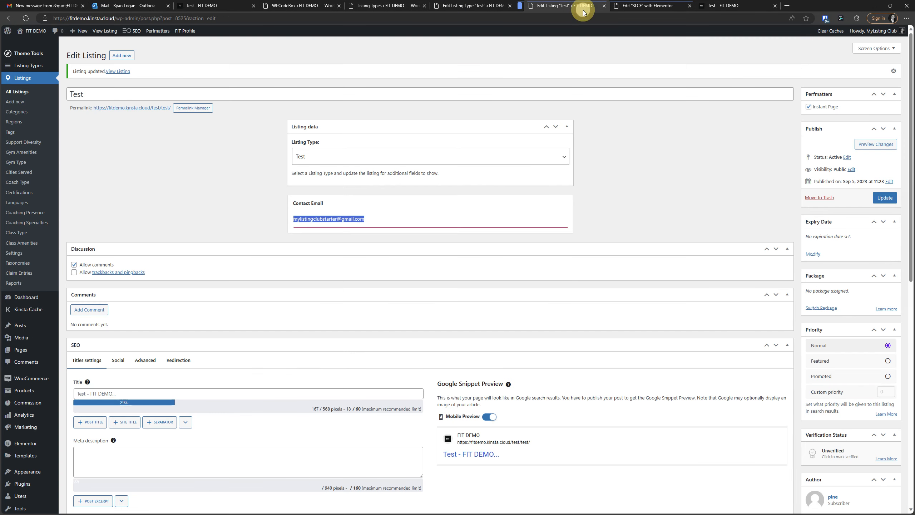
pyautogui.click(379, 217)
pyautogui.hotkey('ctrl', 'a')
pyautogui.press('BackSpace')
pyautogui.click(883, 199)
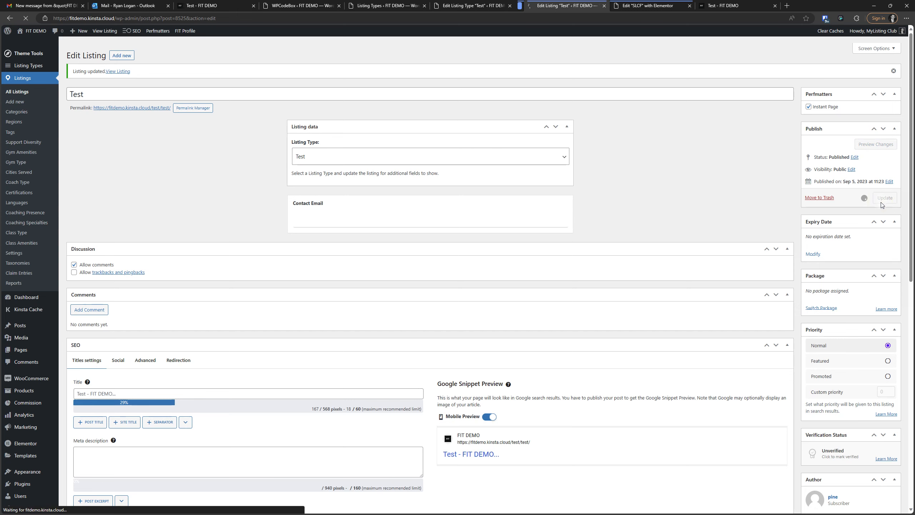
pyautogui.click(738, 6)
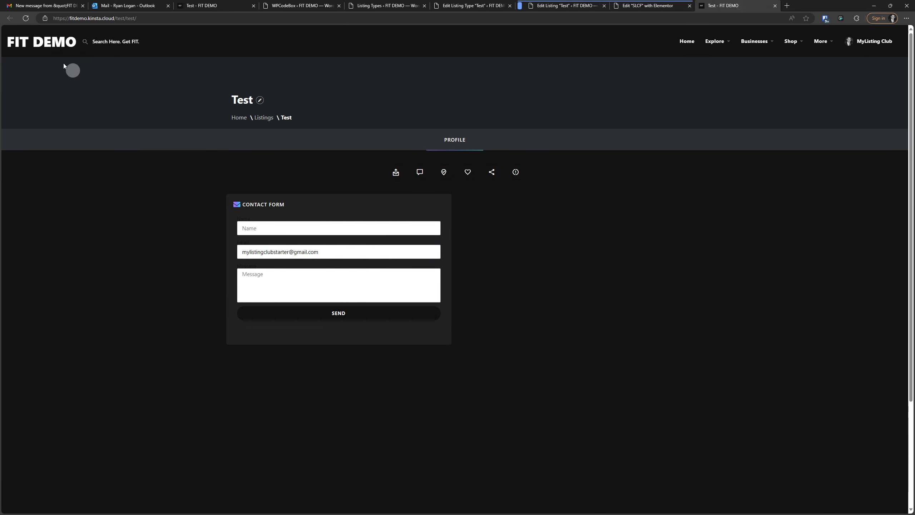
# Step: Reload the Test listing page and send the contact form with the Name "this should come to my listing owner address"
pyautogui.click(25, 18)
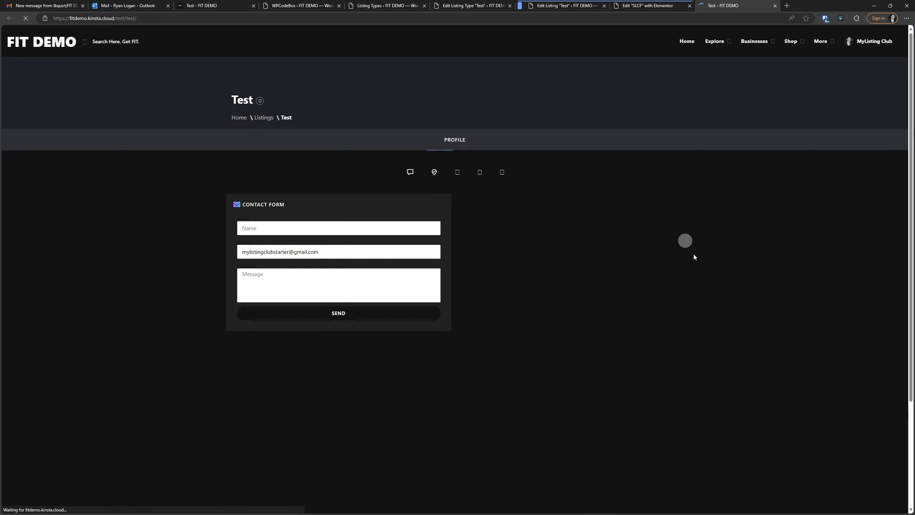
pyautogui.click(341, 228)
pyautogui.write('thi')
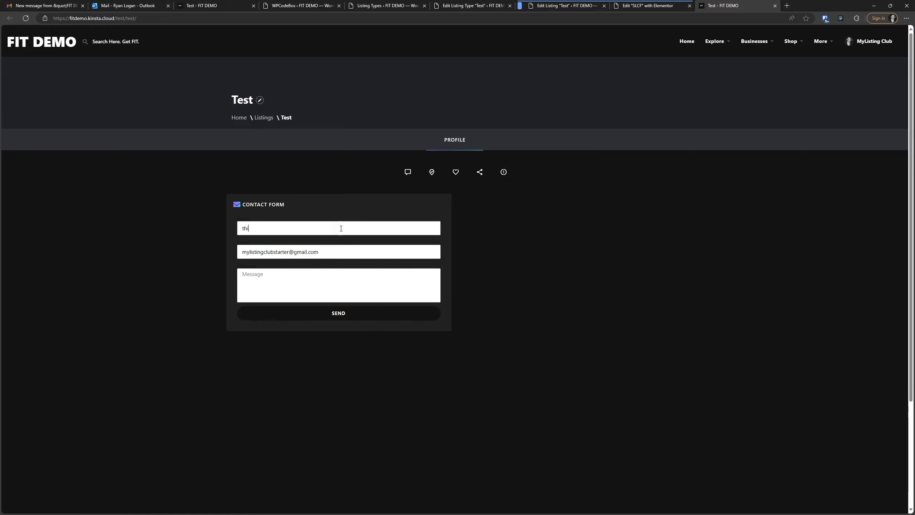
pyautogui.write('s should come from my listing owner')
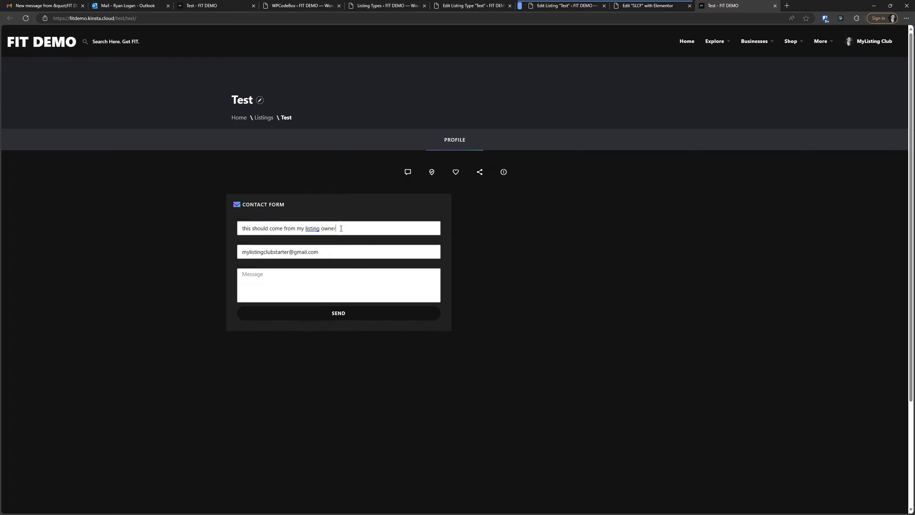
pyautogui.click(286, 229)
pyautogui.doubleClick(286, 229)
pyautogui.write('to')
pyautogui.click(351, 231)
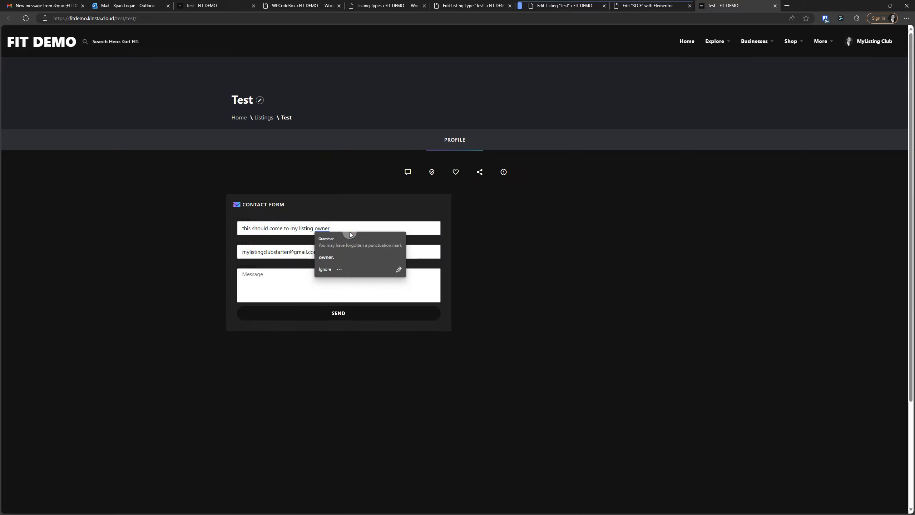
pyautogui.write('address')
pyautogui.click(345, 313)
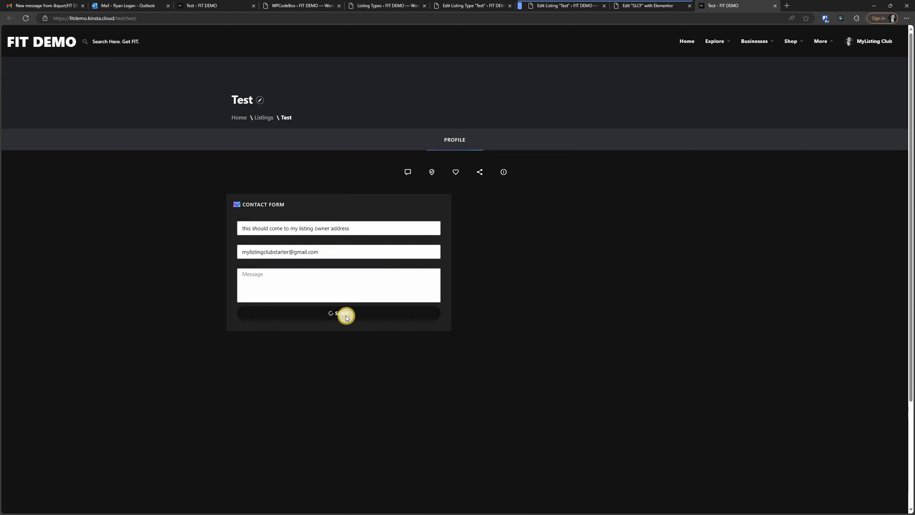
# Step: Refresh the Outlook junk mail, open the newest FIT DEMO message and examine its Name line
pyautogui.click(146, 3)
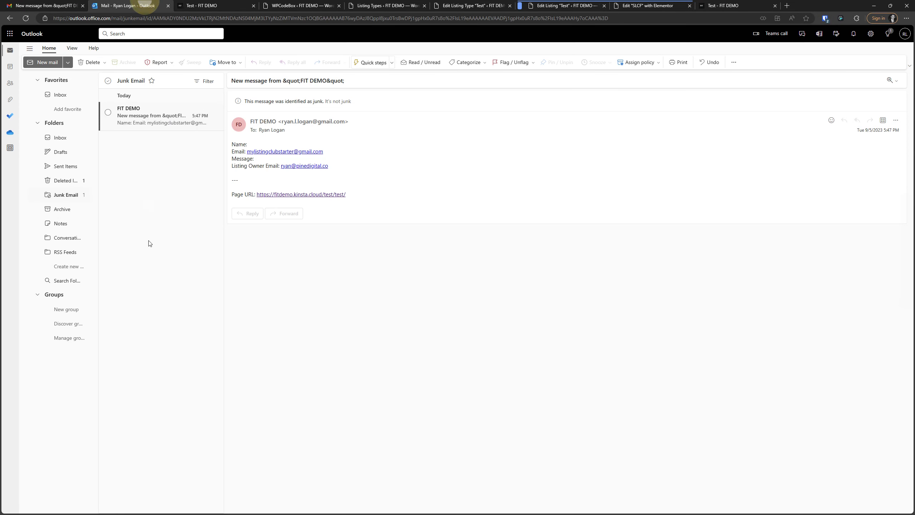
pyautogui.click(26, 18)
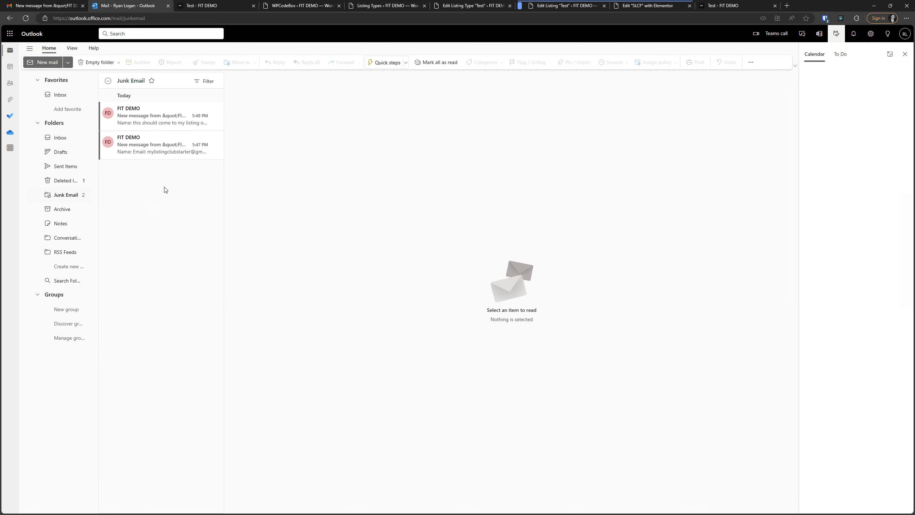
pyautogui.click(147, 117)
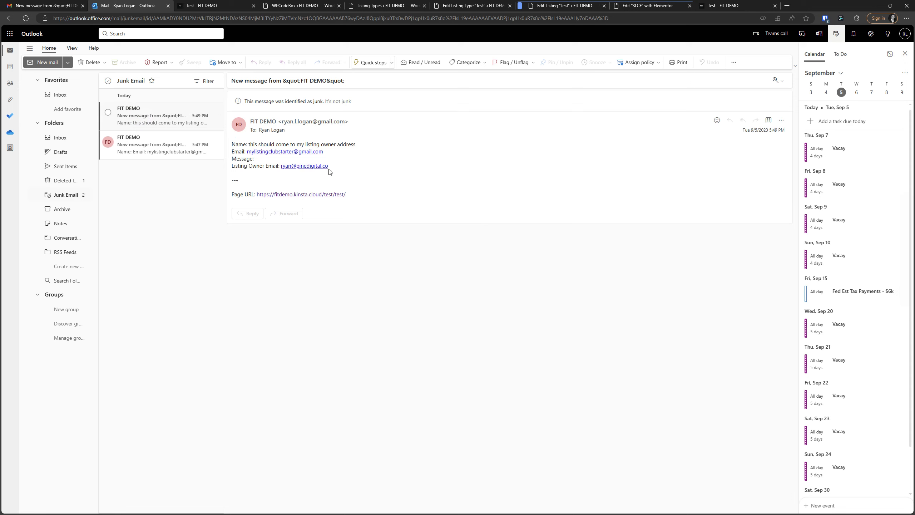
pyautogui.moveTo(356, 145); pyautogui.dragTo(250, 145)
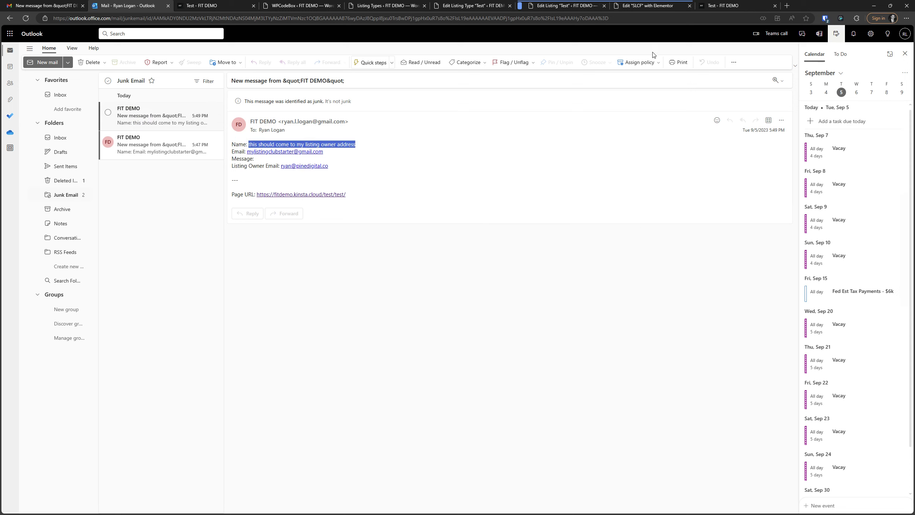
# Step: Try overwriting the prefilled email address in the Test listing's contact form with placeholder text, and reload the page
pyautogui.click(706, 6)
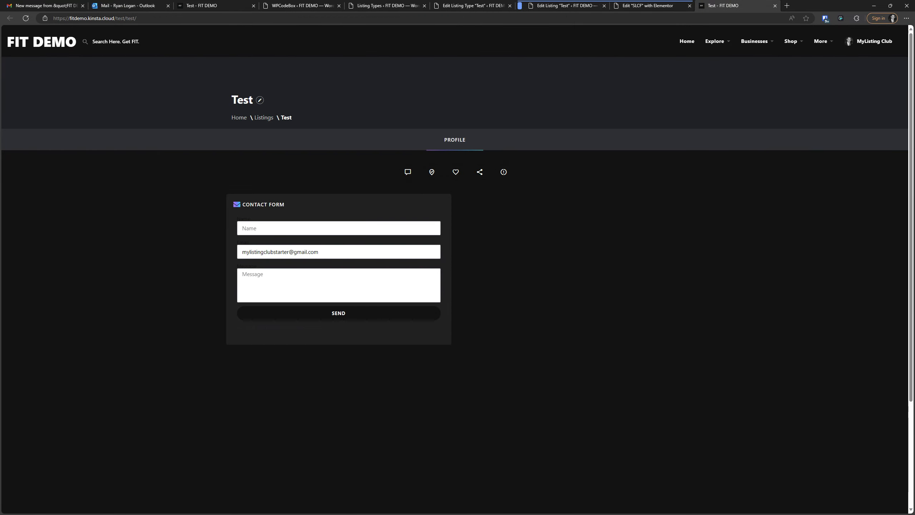
pyautogui.click(584, 272)
pyautogui.click(353, 253)
pyautogui.moveTo(353, 253); pyautogui.dragTo(196, 266)
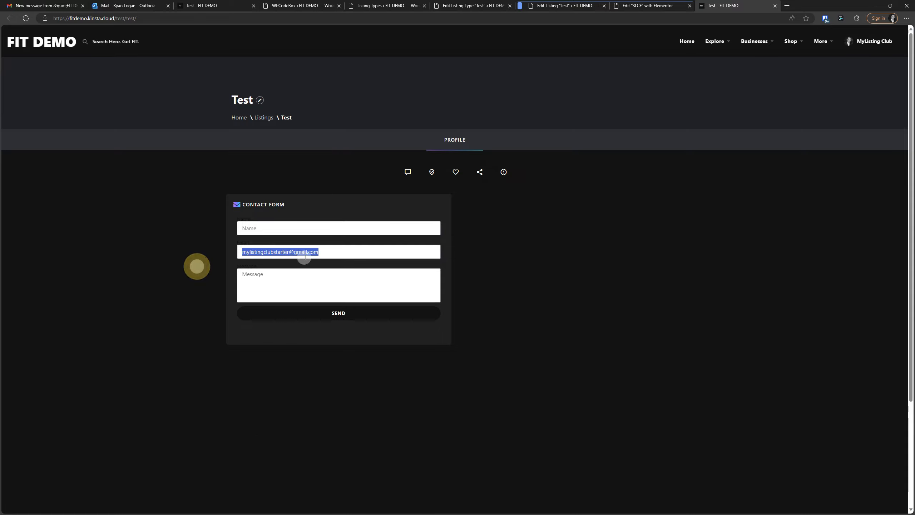
pyautogui.moveTo(359, 254); pyautogui.dragTo(177, 253)
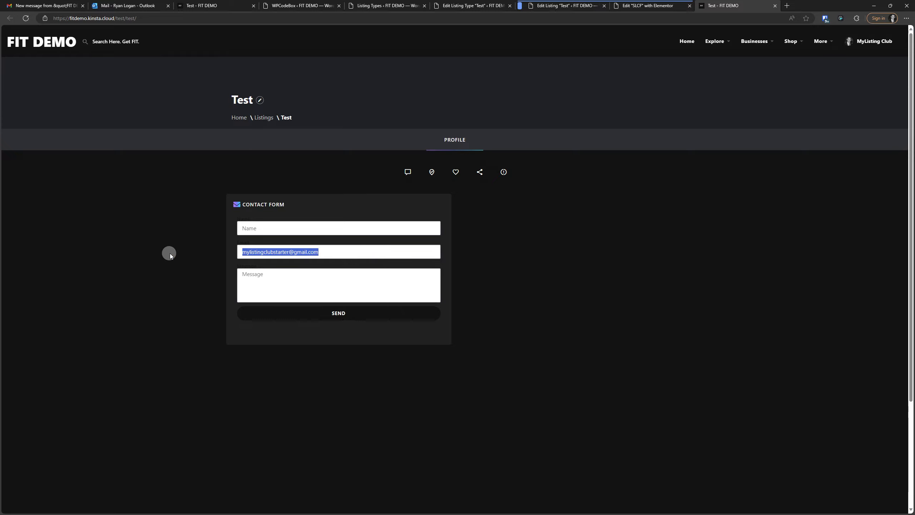
pyautogui.write('dhjfh')
pyautogui.press('BackSpace')
pyautogui.press('BackSpace')
pyautogui.press('BackSpace')
pyautogui.press('BackSpace')
pyautogui.press('BackSpace')
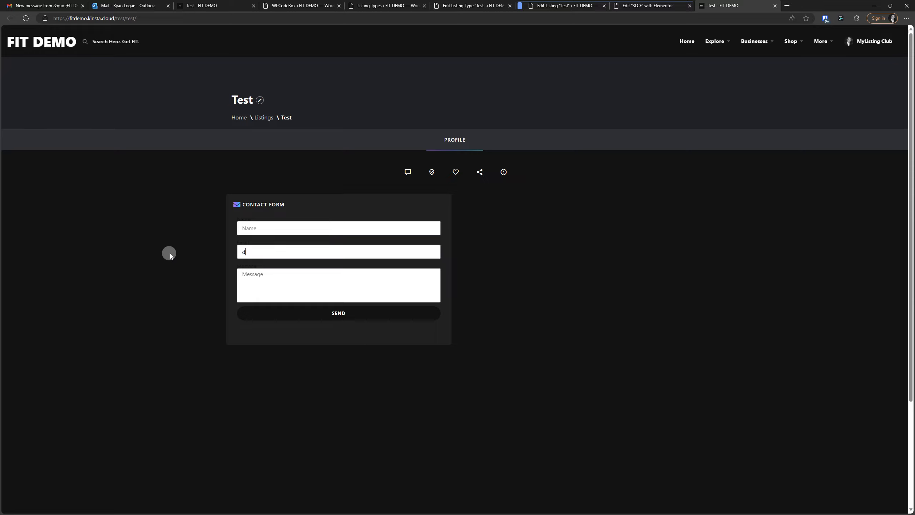
pyautogui.write('sfsds')
pyautogui.press('BackSpace')
pyautogui.press('BackSpace')
pyautogui.click(26, 18)
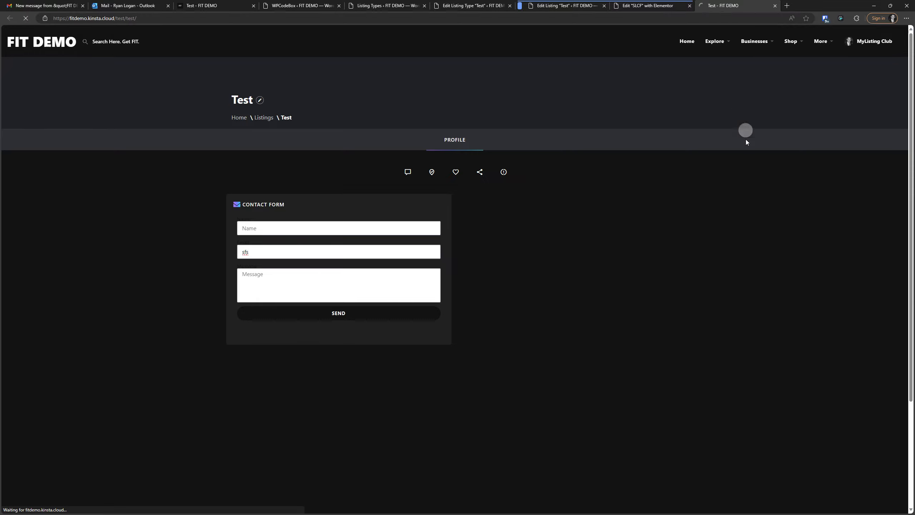
pyautogui.click(590, 336)
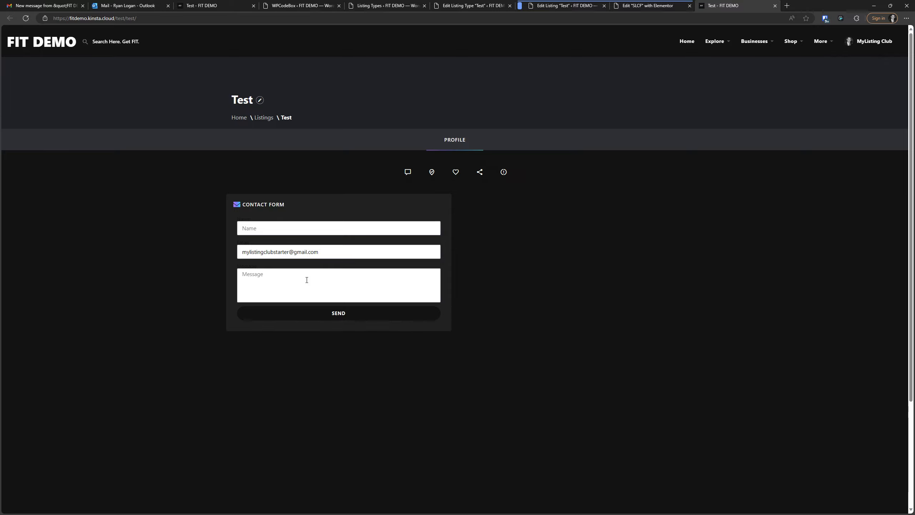
pyautogui.click(318, 272)
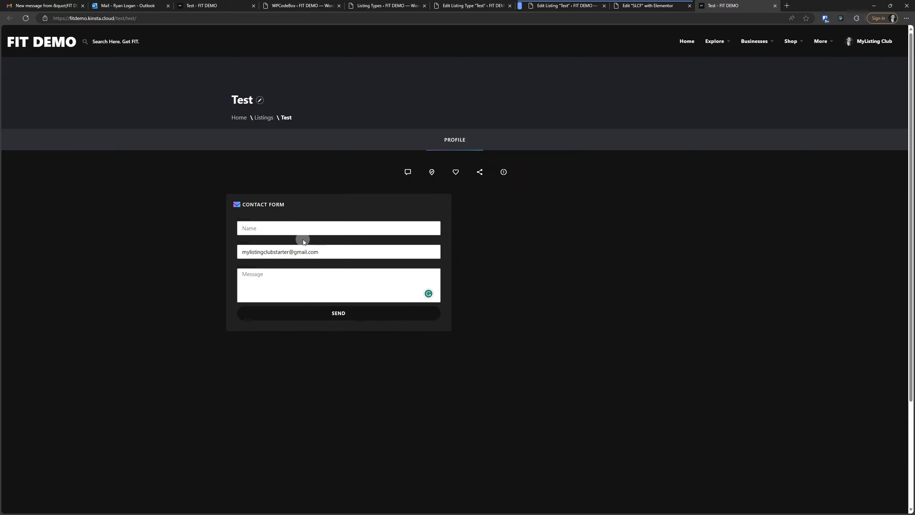
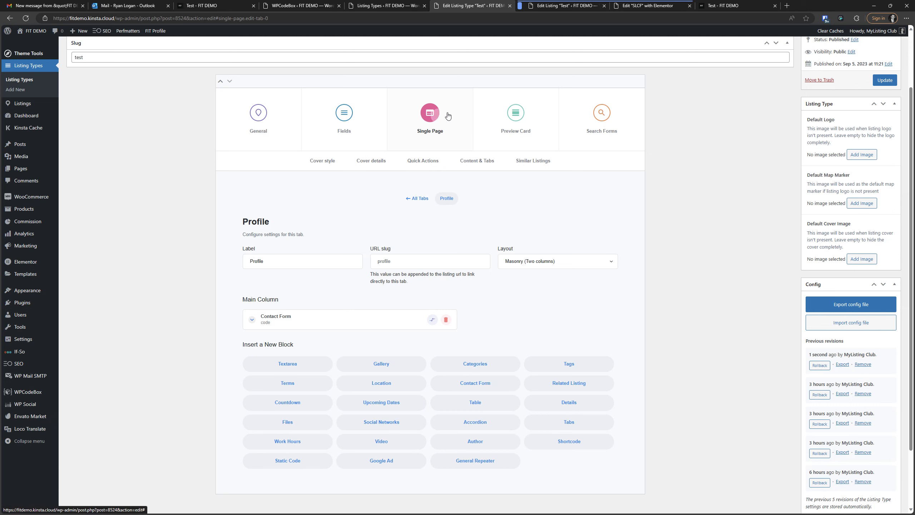
# Step: Give the Contact Form block in the Test listing type's Profile tab the custom block class "formblock" and update the listing type
pyautogui.click(482, 161)
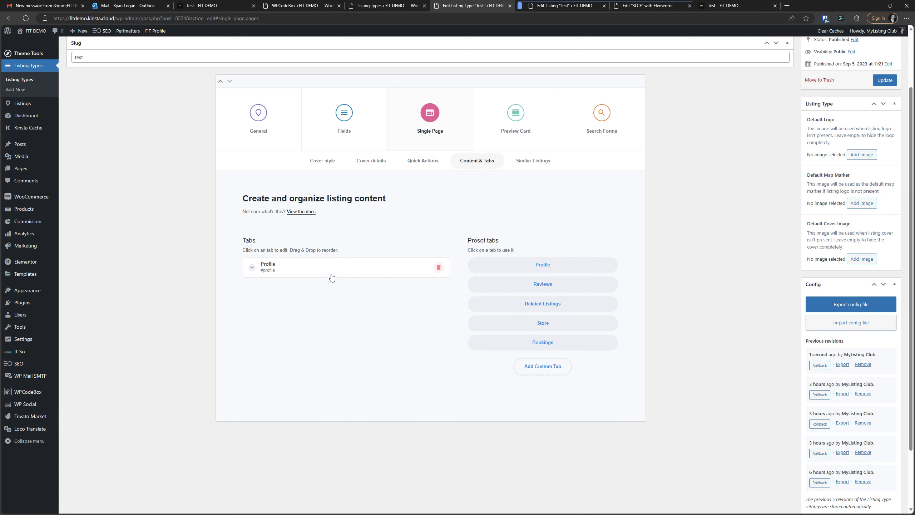
pyautogui.click(310, 265)
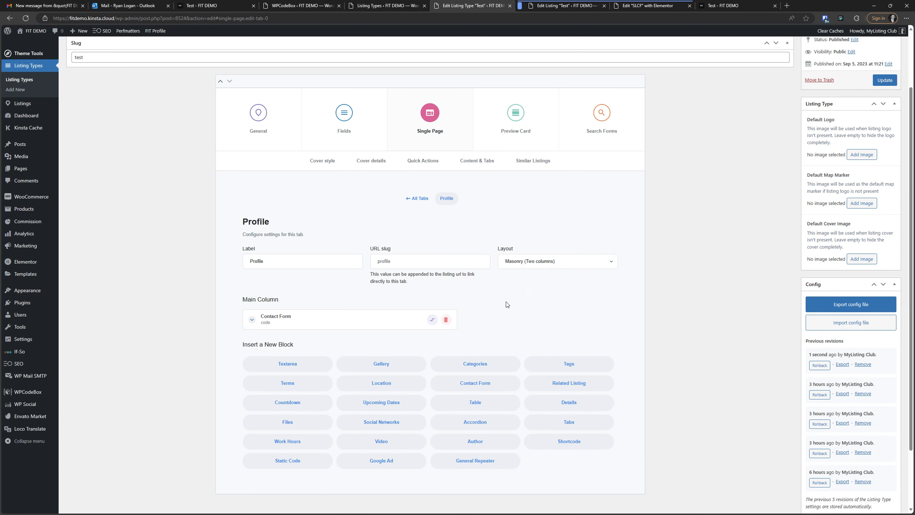
pyautogui.click(331, 317)
pyautogui.scroll(-4, 385, 278)
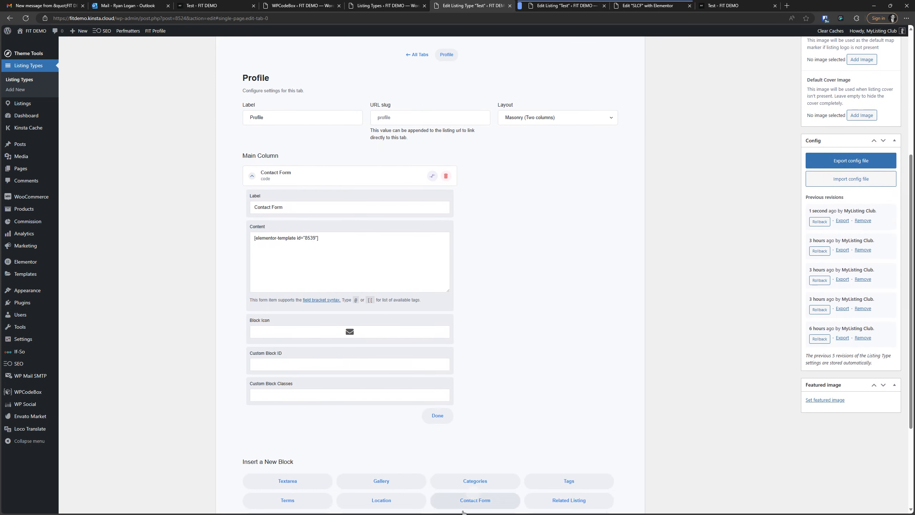
pyautogui.click(283, 392)
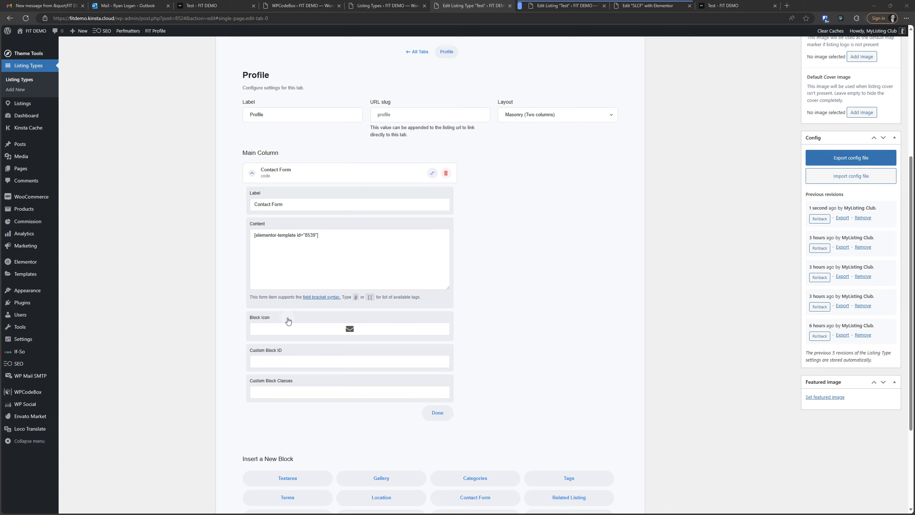
pyautogui.write('formblock')
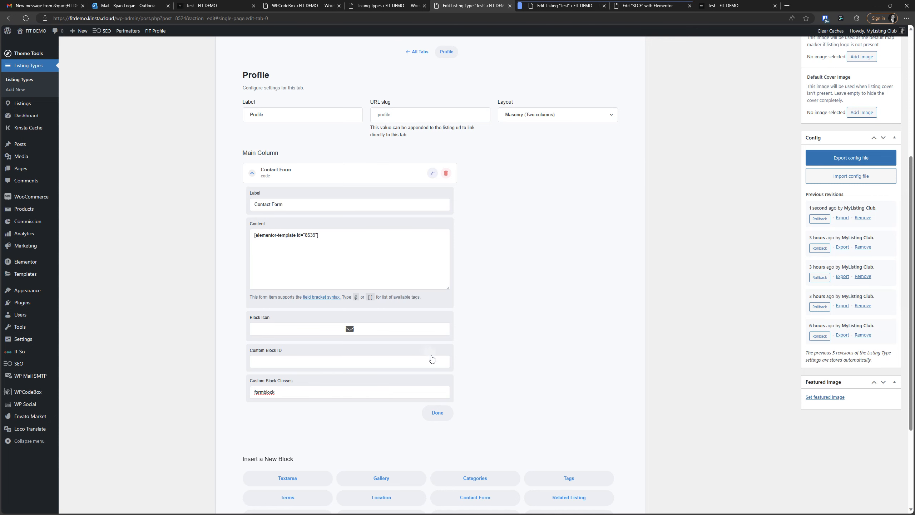
pyautogui.scroll(5, 591, 235)
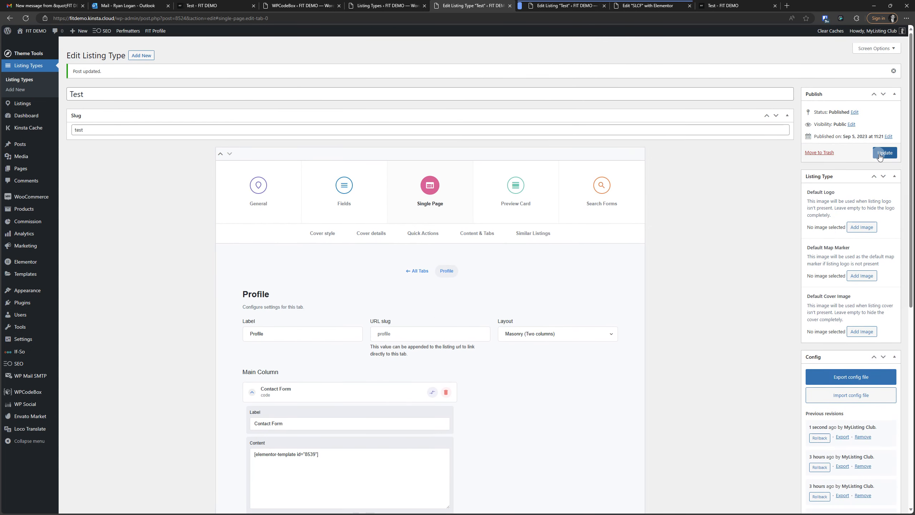
pyautogui.click(878, 155)
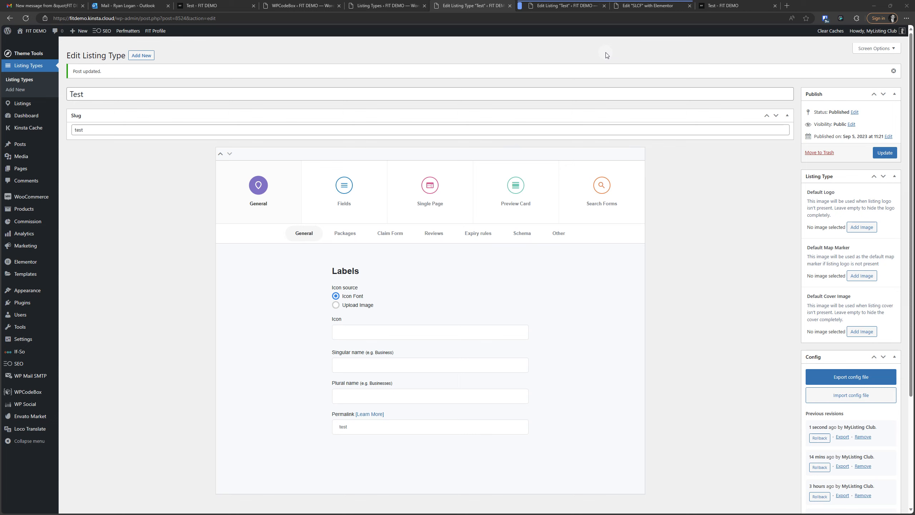
# Step: Enable the "Hide the Contact Form for Unclaimed Listings" CSS snippet in WPCodeBox and reload the Test listing page
pyautogui.click(319, 3)
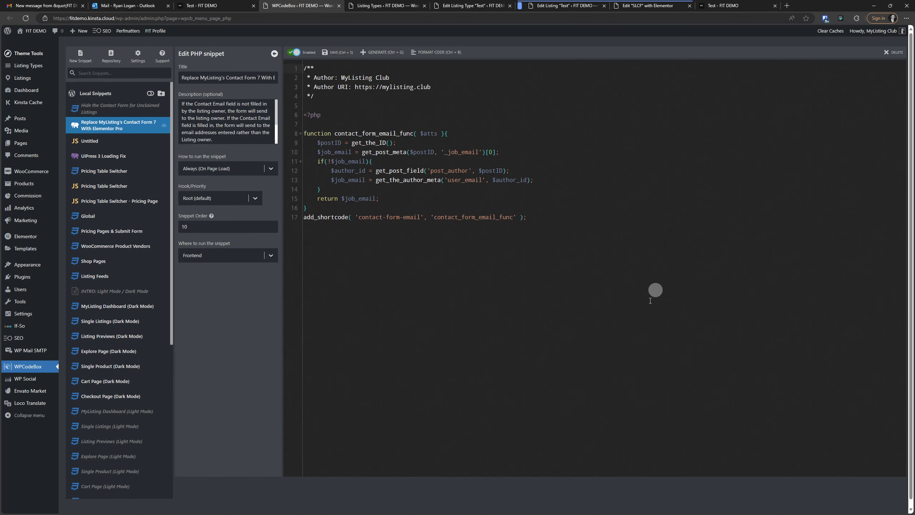
pyautogui.click(108, 108)
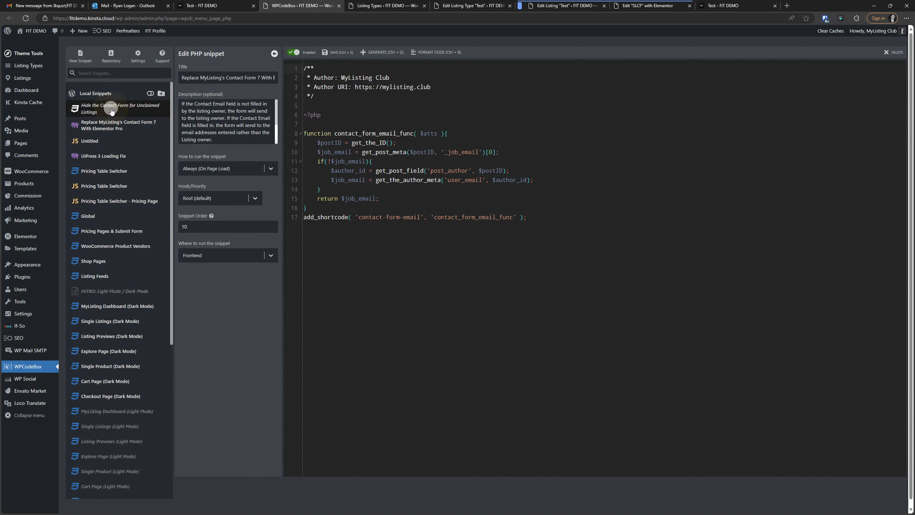
pyautogui.click(293, 53)
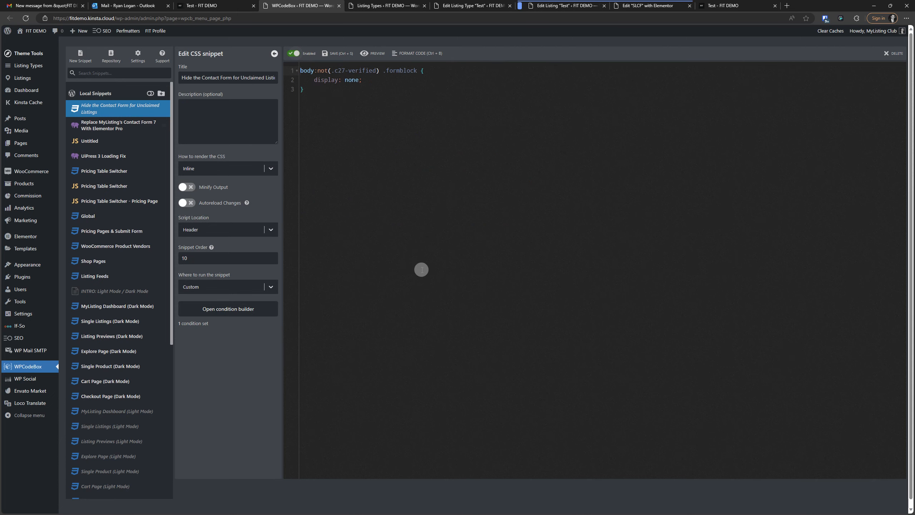
pyautogui.click(724, 5)
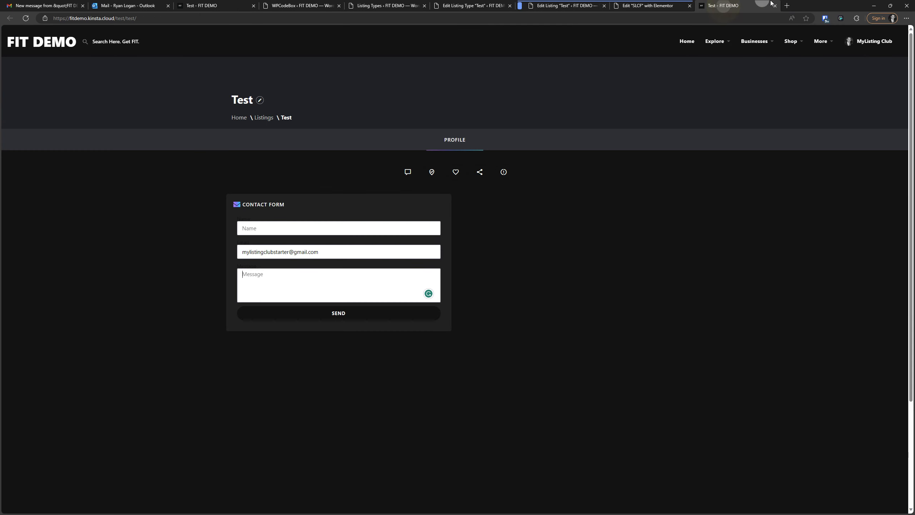
pyautogui.click(176, 282)
pyautogui.click(27, 19)
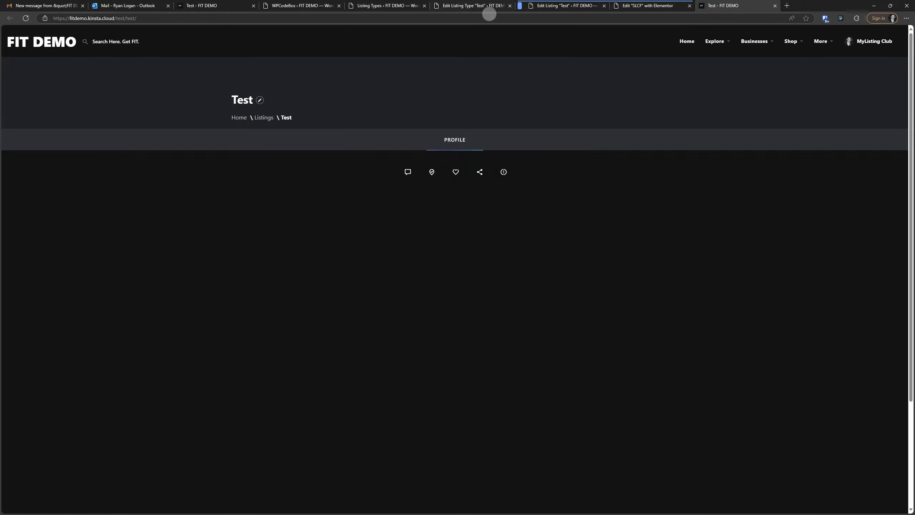
# Step: Mark the Test listing as verified in its Verification Status settings
pyautogui.click(551, 6)
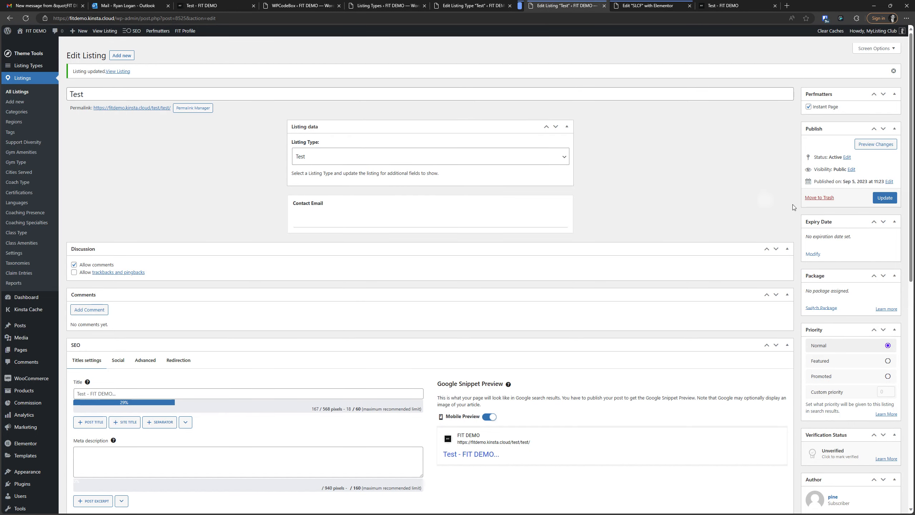
pyautogui.scroll(-8, 810, 281)
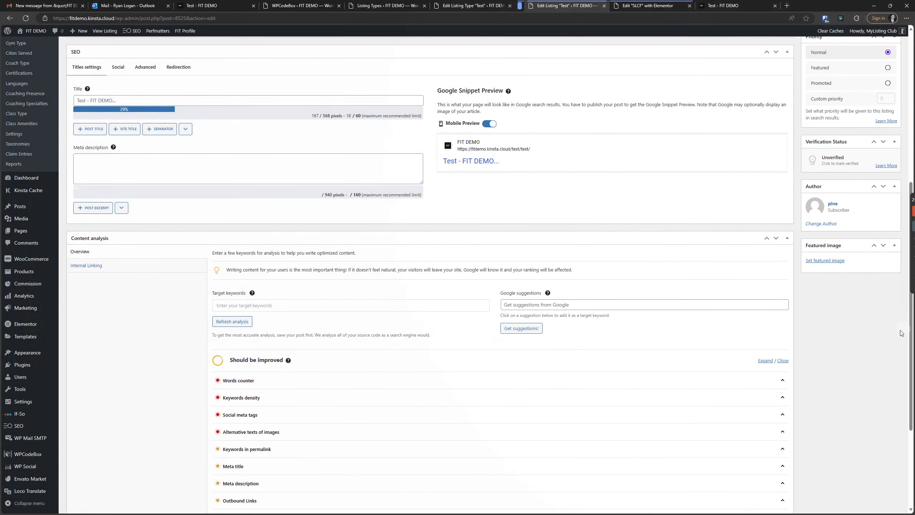
pyautogui.click(838, 163)
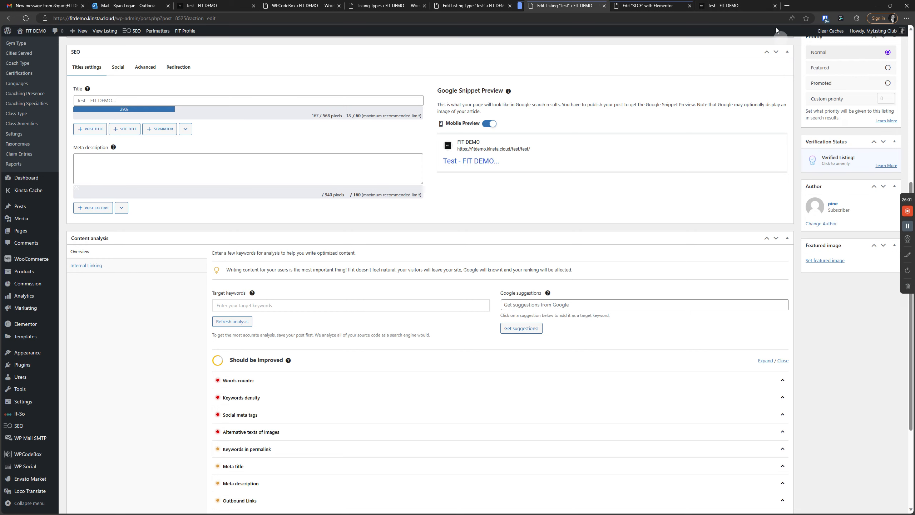
# Step: Update the Test listing to save its verified status, and reload its public page
pyautogui.click(727, 6)
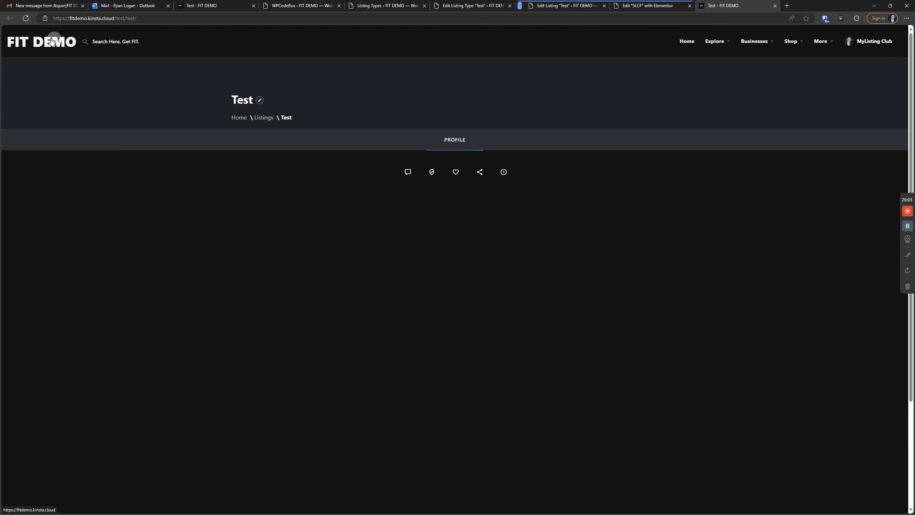
pyautogui.click(25, 18)
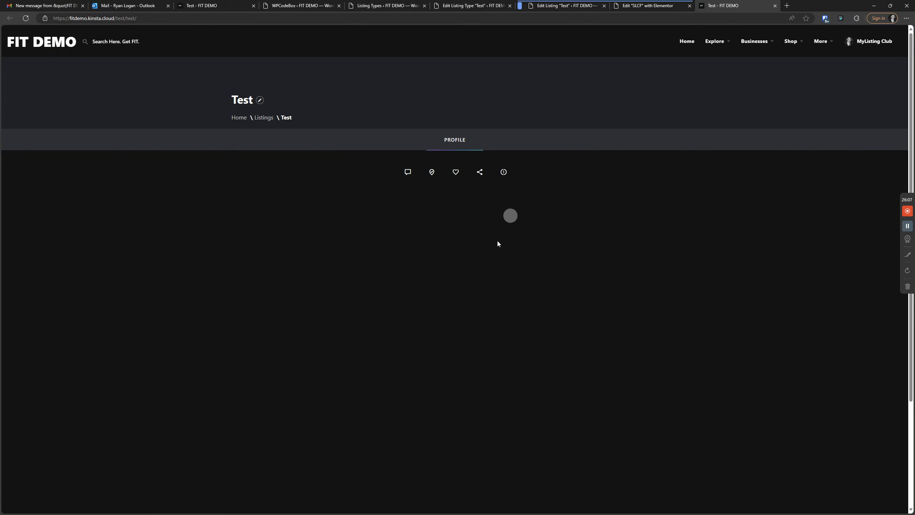
pyautogui.click(636, 6)
pyautogui.click(587, 6)
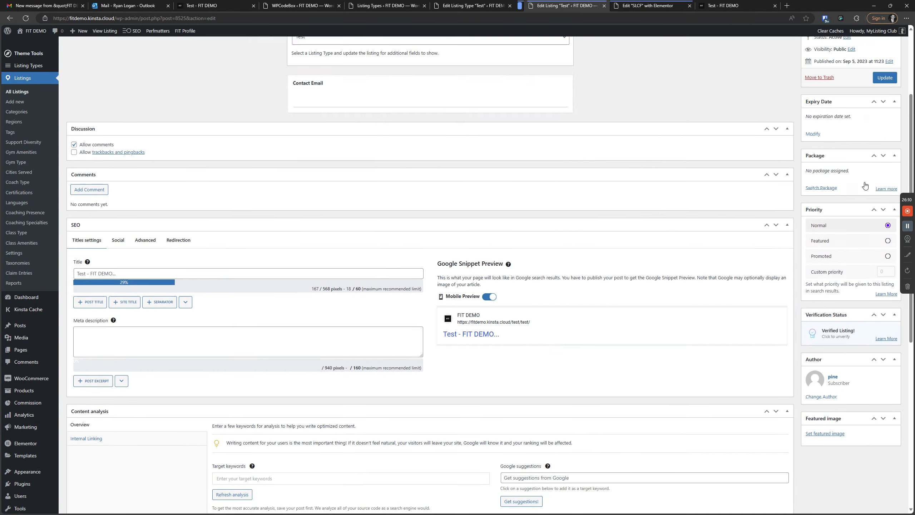
pyautogui.scroll(3, 864, 185)
pyautogui.click(882, 199)
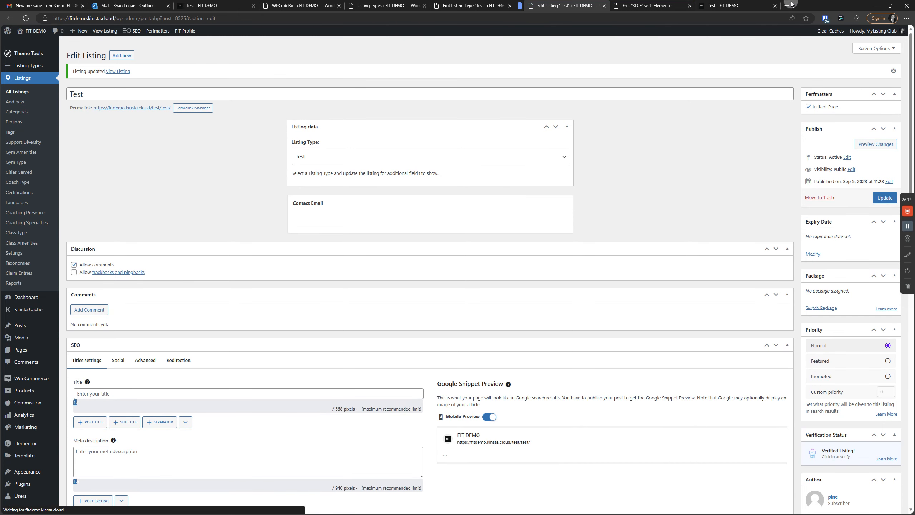
pyautogui.click(720, 6)
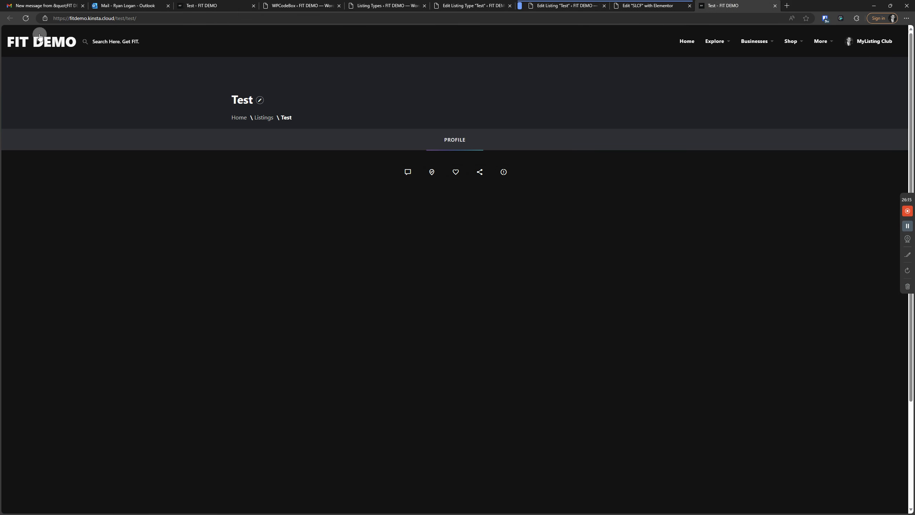
pyautogui.click(26, 18)
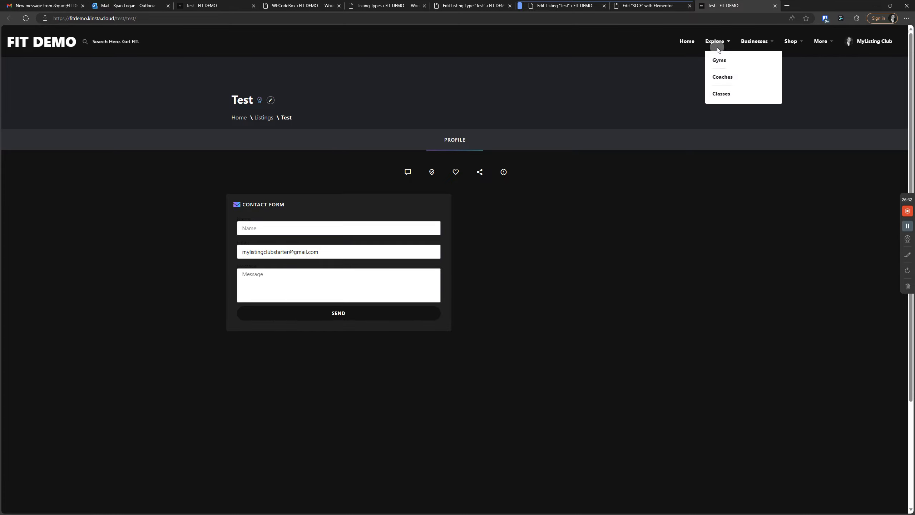
# Step: Open the site's pricing page and examine the Verified Badge feature of the FIT 4 plan
pyautogui.moveTo(754, 41)
pyautogui.click(766, 79)
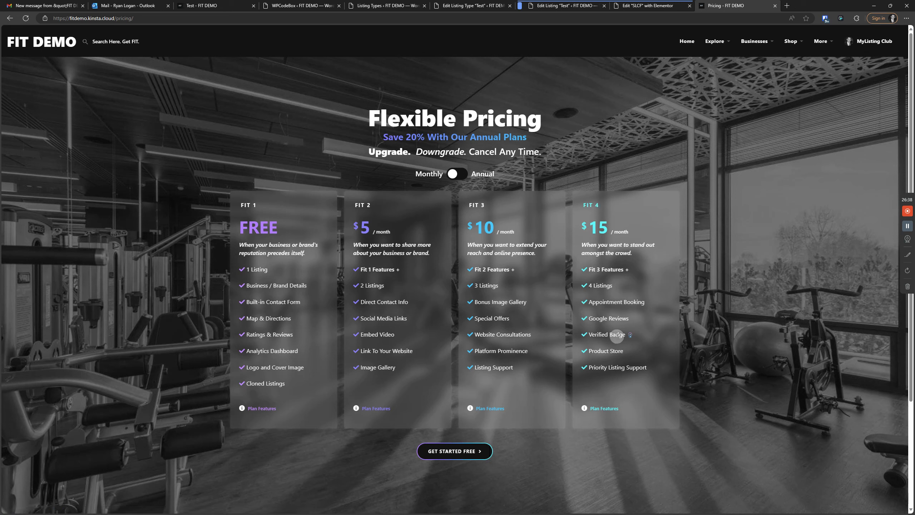
pyautogui.click(630, 335)
pyautogui.press('ctrl')
pyautogui.press('ctrl')
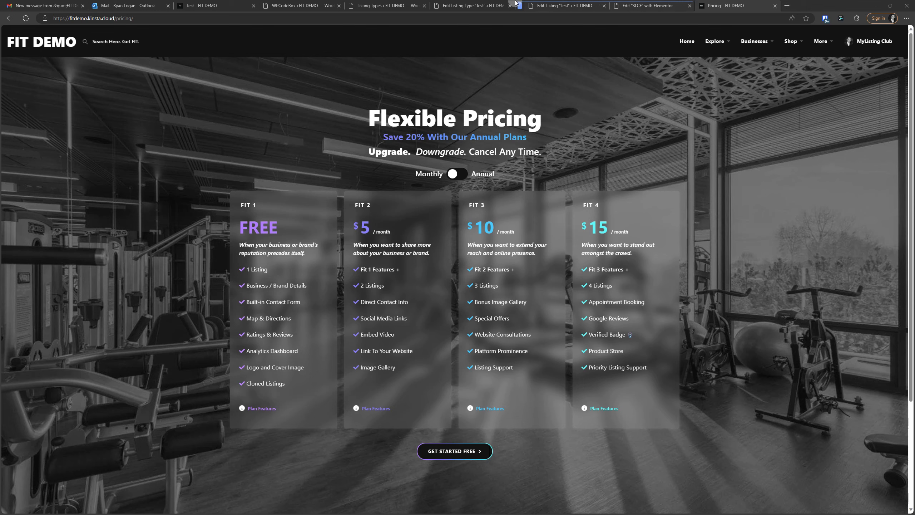
# Step: Review the form fields of the SLCF Elementor form, including the content settings of the hidden Listing Owner Email field
pyautogui.click(495, 5)
pyautogui.click(371, 5)
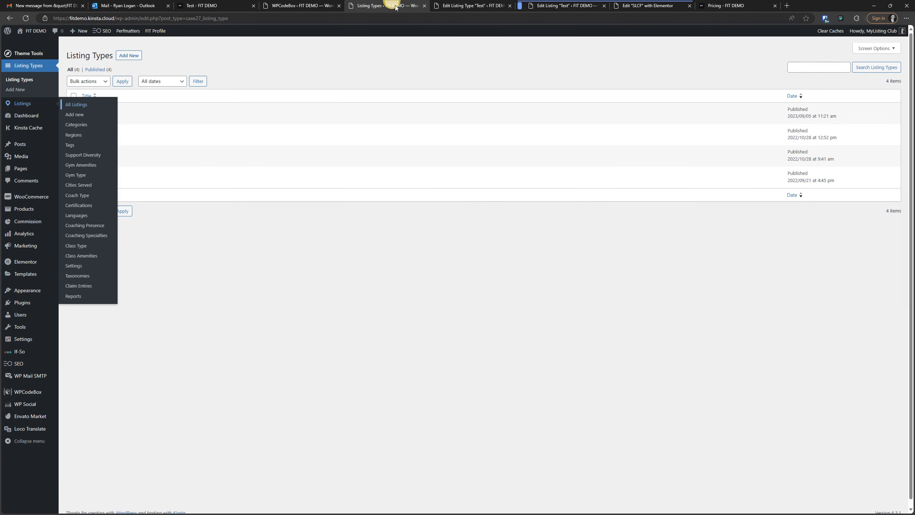
pyautogui.click(663, 6)
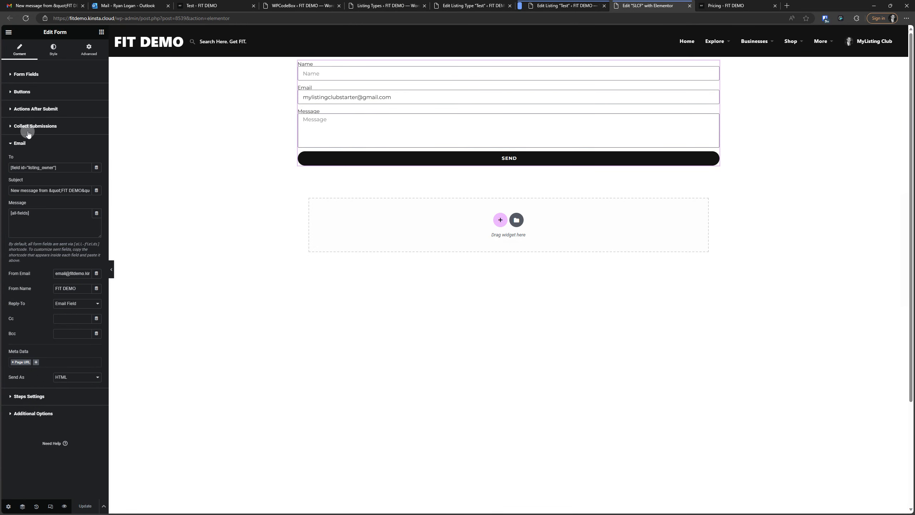
pyautogui.click(45, 73)
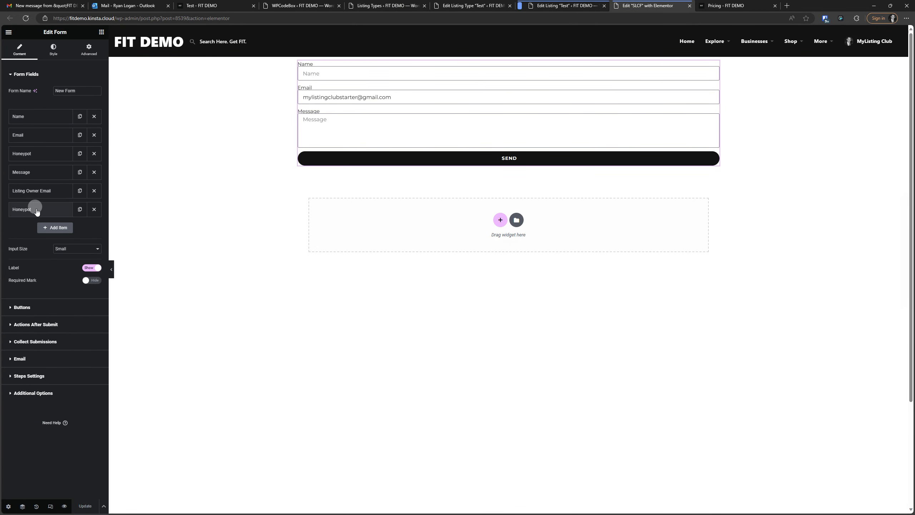
pyautogui.click(43, 192)
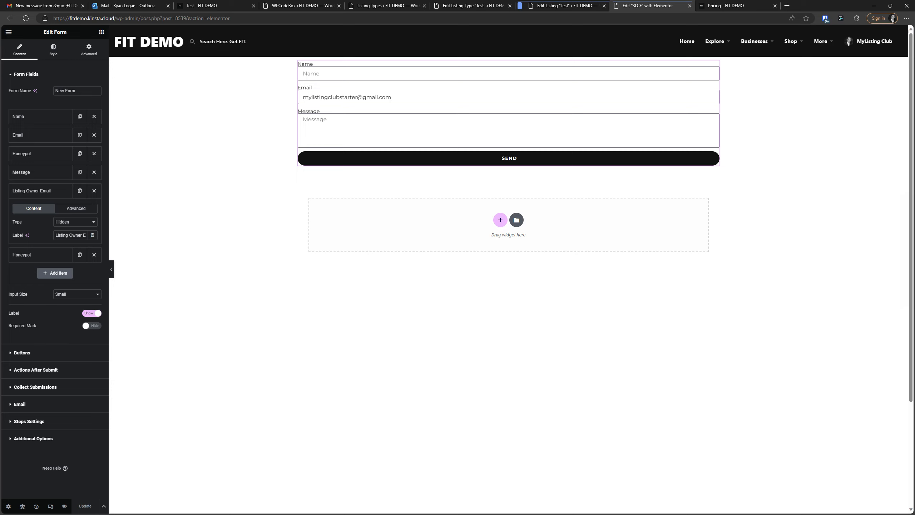
pyautogui.click(333, 136)
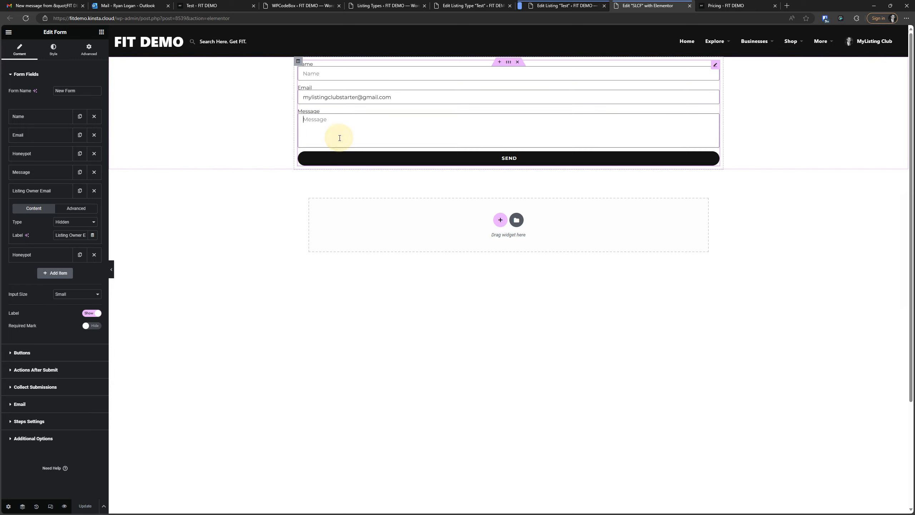
pyautogui.click(57, 190)
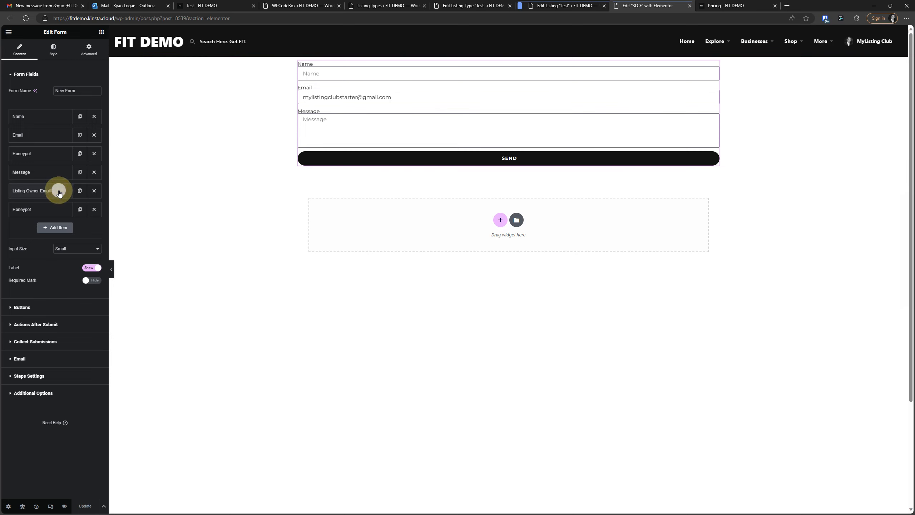
# Step: Add a new form field of type reCAPTCHA V3 with "re" as its label
pyautogui.click(60, 228)
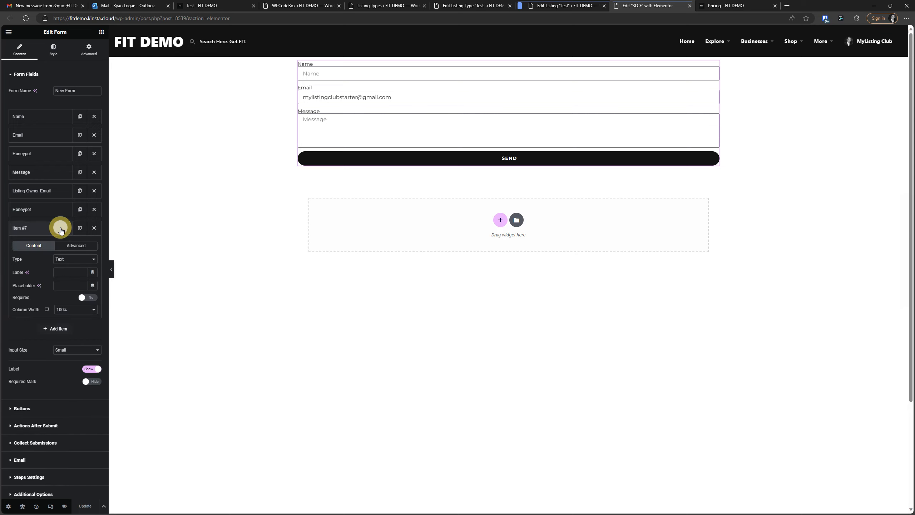
pyautogui.click(68, 259)
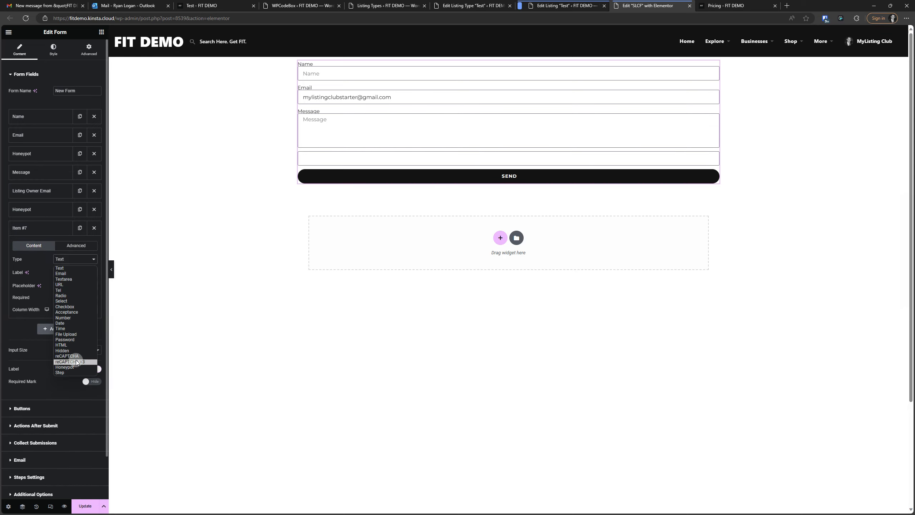
pyautogui.click(75, 361)
pyautogui.click(70, 273)
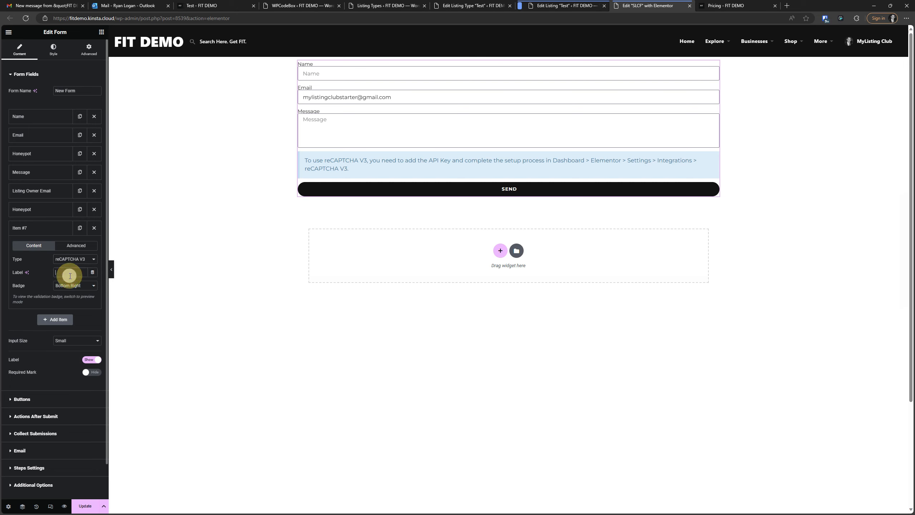
pyautogui.write('re')
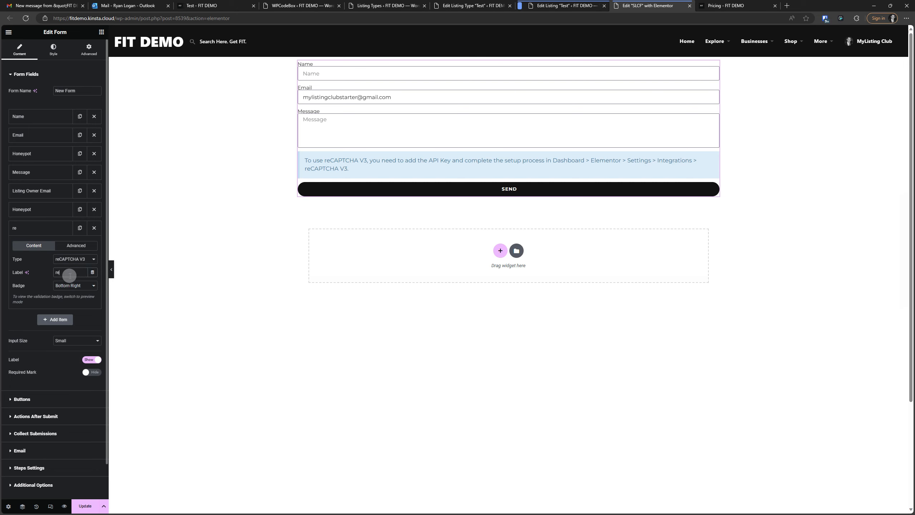
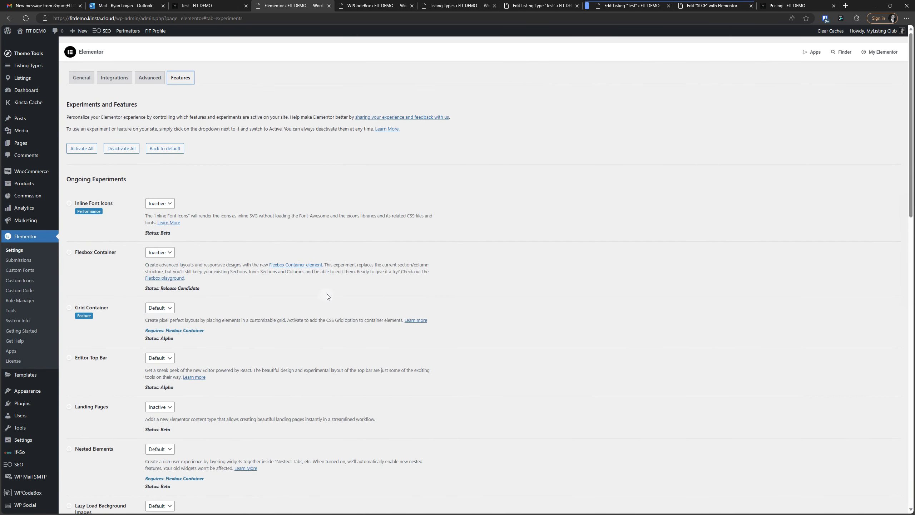
# Step: Open the most recent submission in Elementor's form submissions and examine its field values, actions log and user IP
pyautogui.click(16, 251)
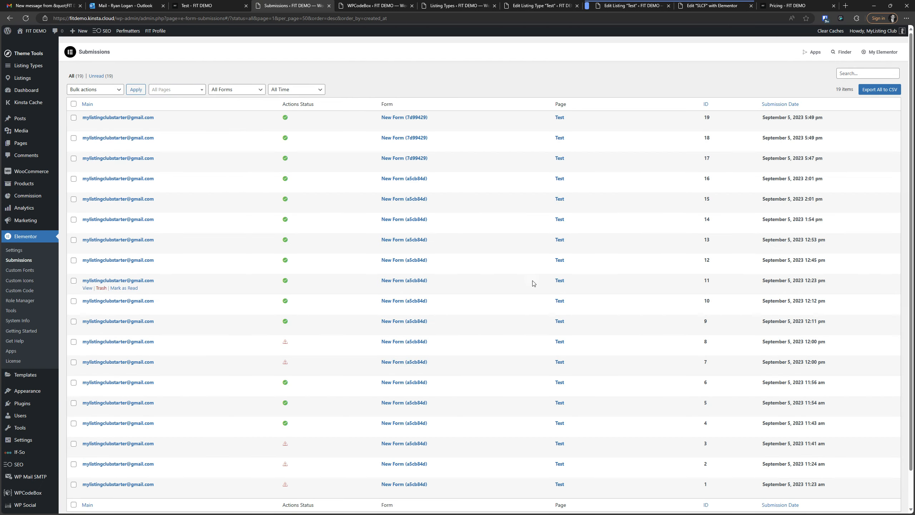
pyautogui.scroll(-1, 253, 386)
pyautogui.scroll(1, 233, 397)
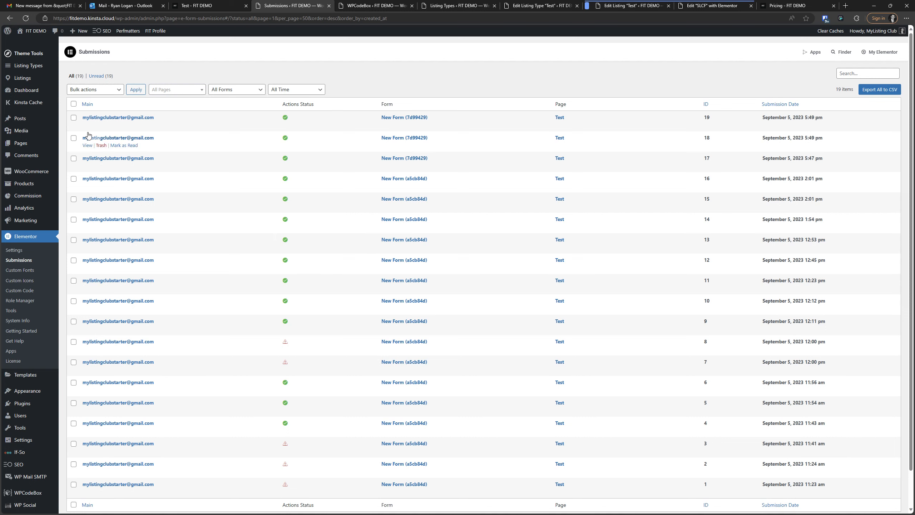
pyautogui.click(102, 118)
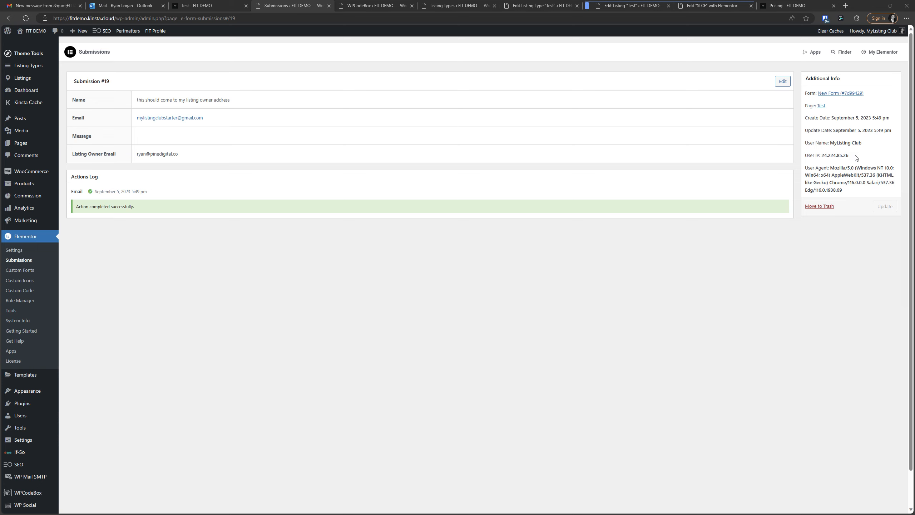
pyautogui.press('ctrl')
pyautogui.press('ctrl')
pyautogui.moveTo(849, 155); pyautogui.dragTo(821, 155)
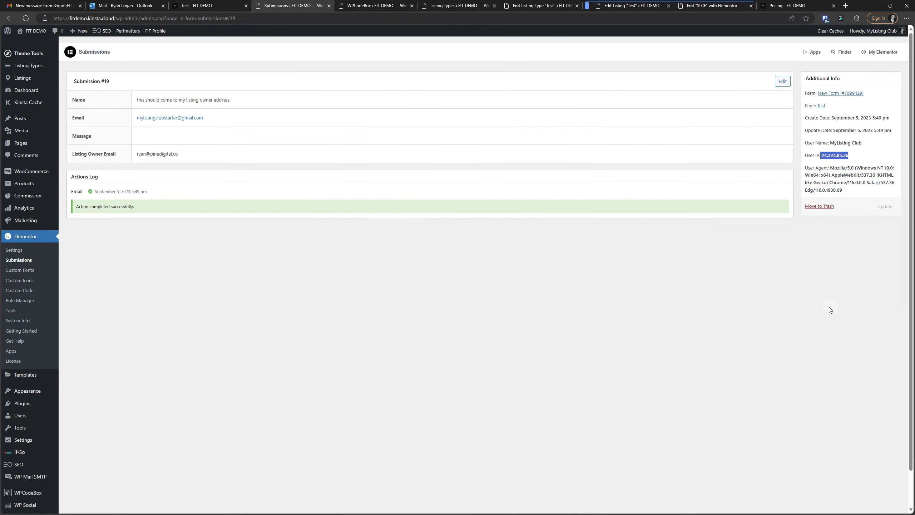
pyautogui.click(794, 268)
# Step: Show the used fields of the Test listing type and look at the Contact Email field
pyautogui.click(519, 5)
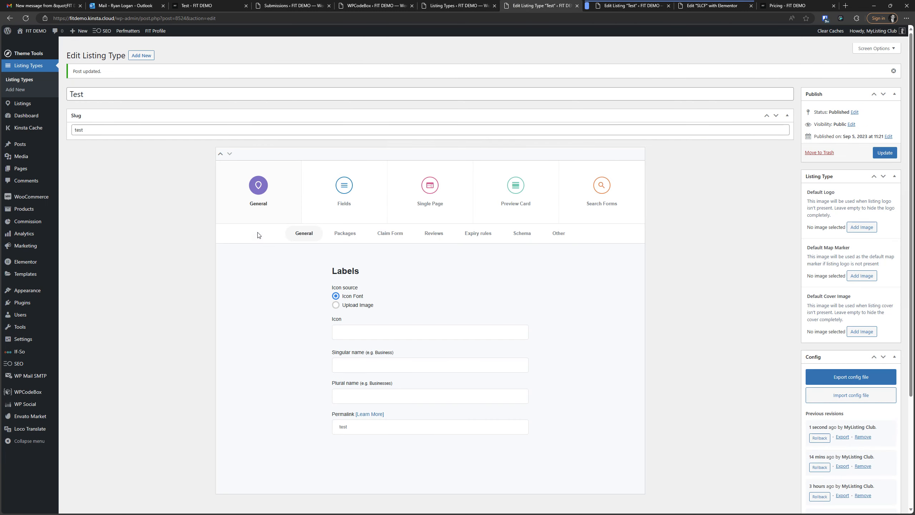
pyautogui.click(350, 182)
pyautogui.scroll(-1, 362, 186)
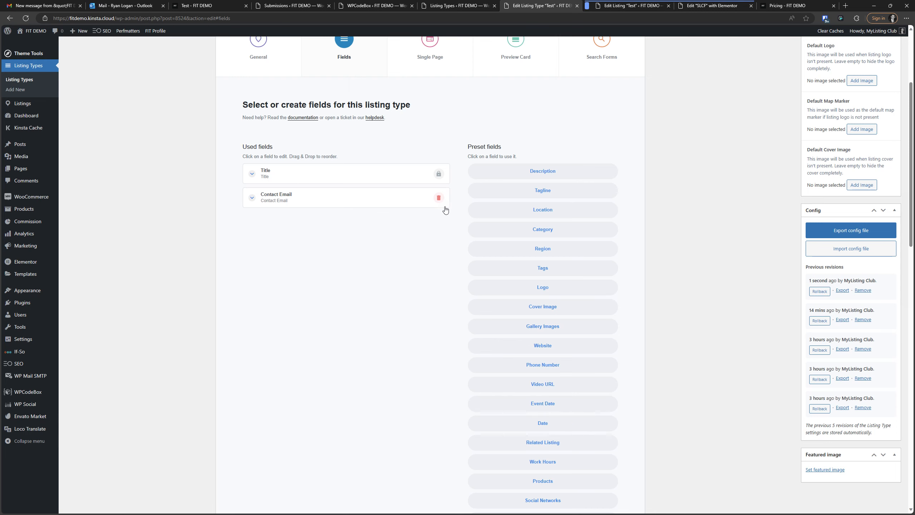
pyautogui.click(369, 200)
pyautogui.click(370, 201)
pyautogui.scroll(2, 371, 199)
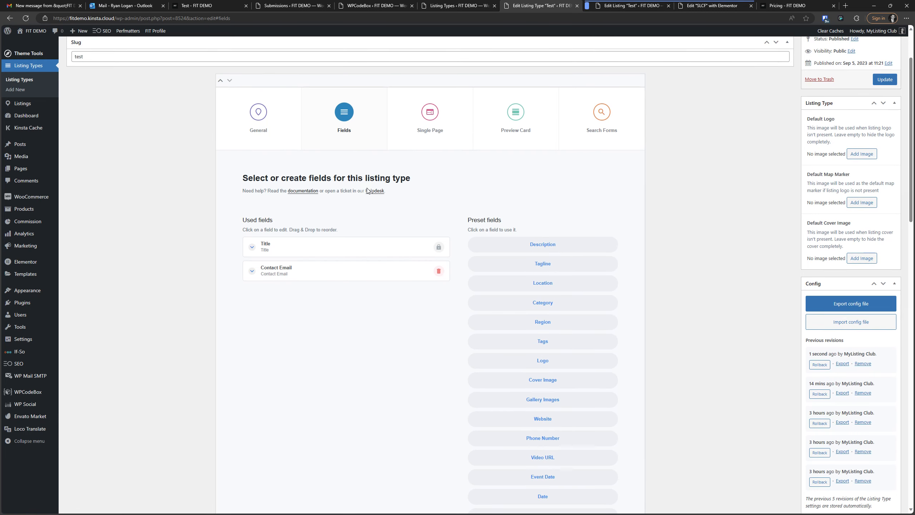
# Step: Delete the Contact Email field from the Test listing type's used fields, and reload the page without saving
pyautogui.click(439, 271)
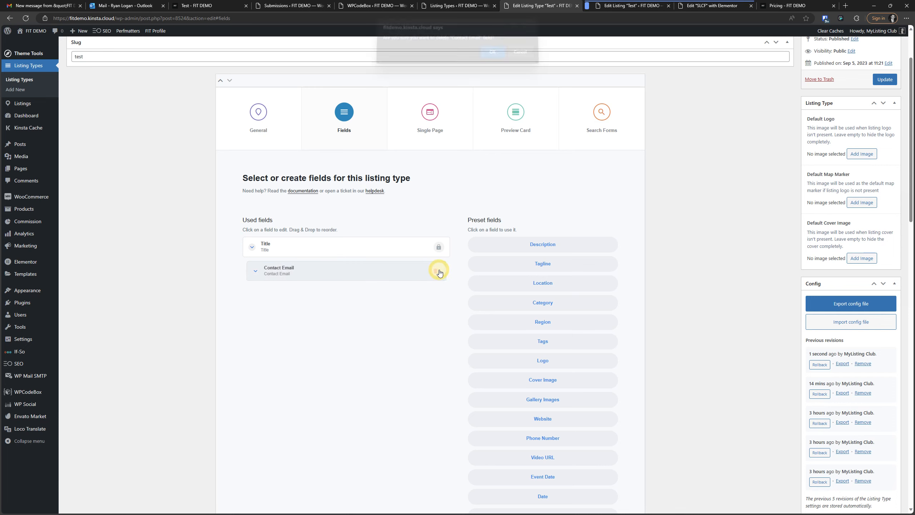
pyautogui.click(493, 57)
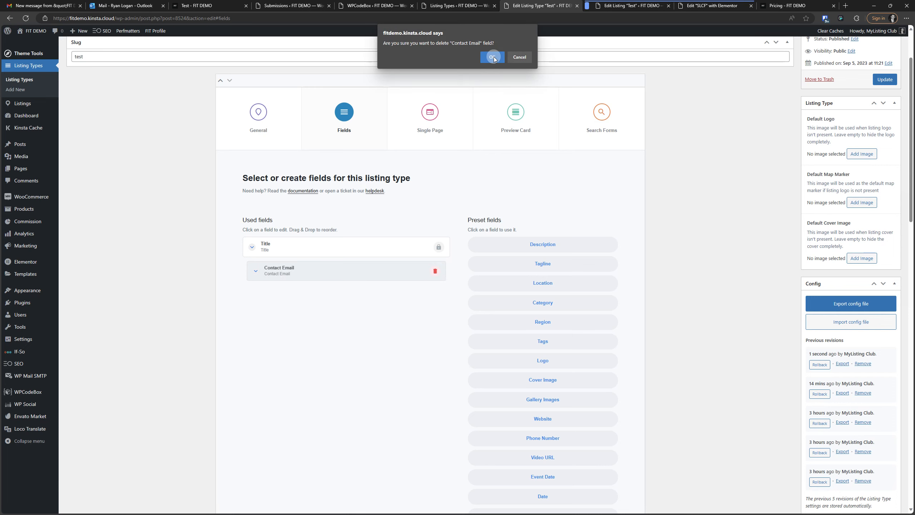
pyautogui.click(492, 58)
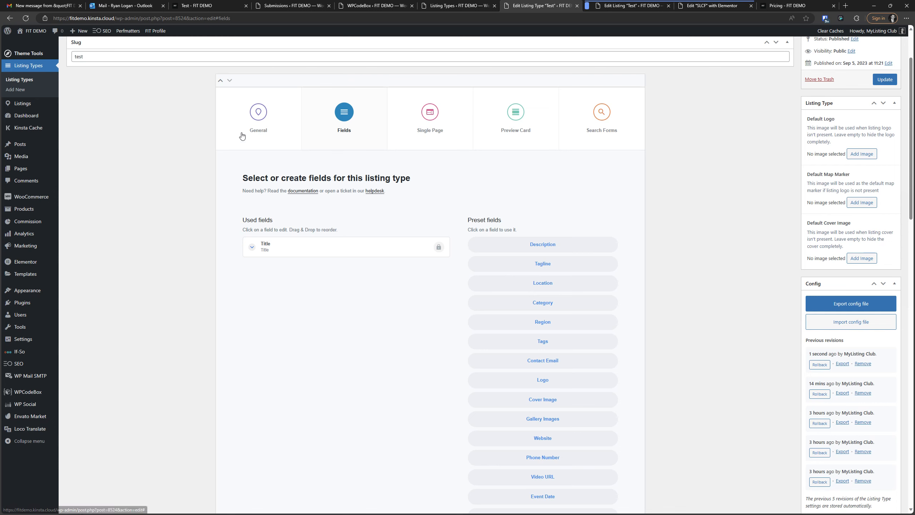
pyautogui.click(25, 18)
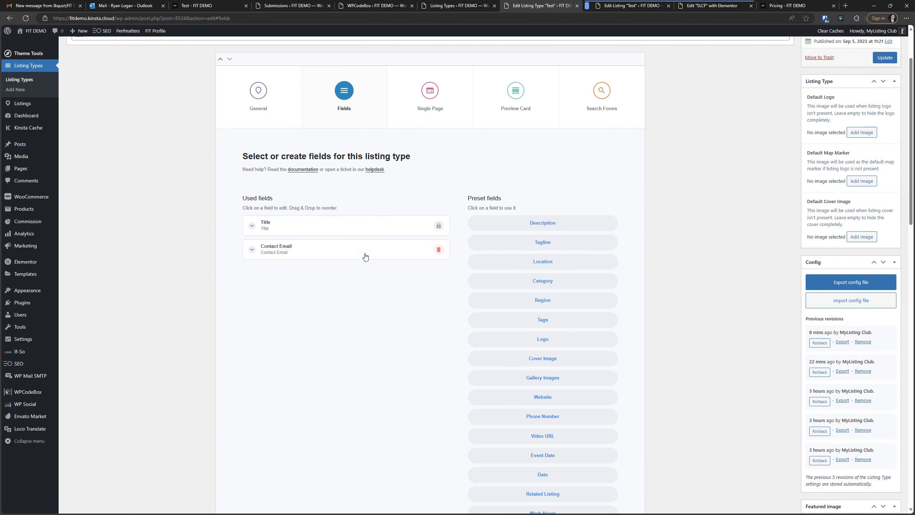
# Step: Examine the Contact Email field's label, placeholder, description and visibility options, and collapse it again
pyautogui.click(324, 255)
pyautogui.click(320, 254)
pyautogui.click(321, 249)
pyautogui.scroll(-2, 276, 355)
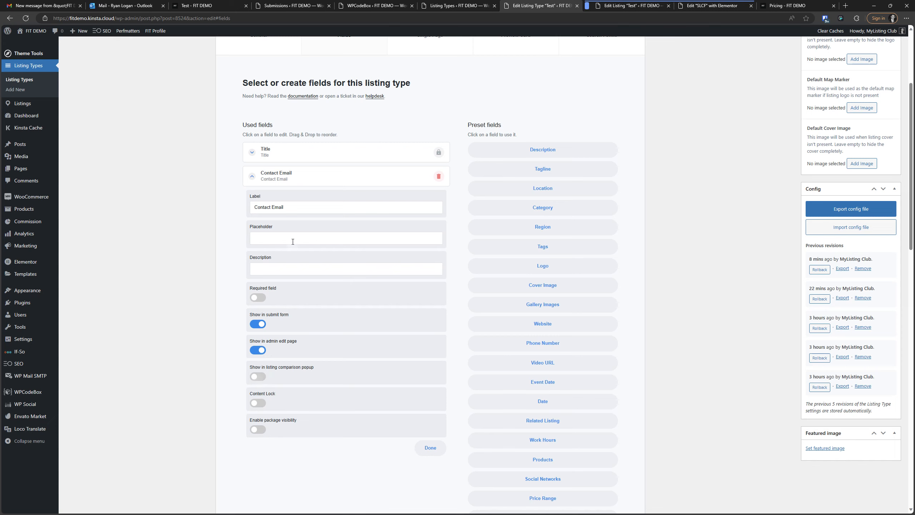
pyautogui.click(301, 175)
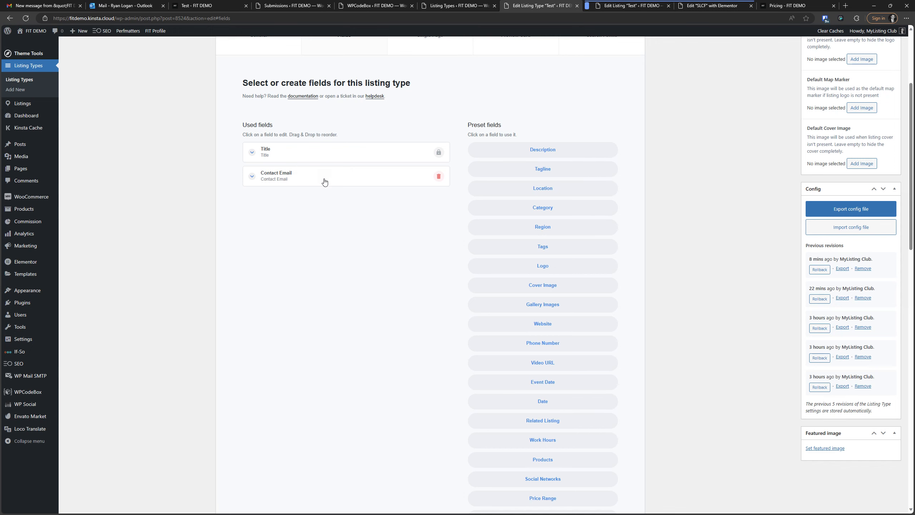
pyautogui.scroll(4, 276, 284)
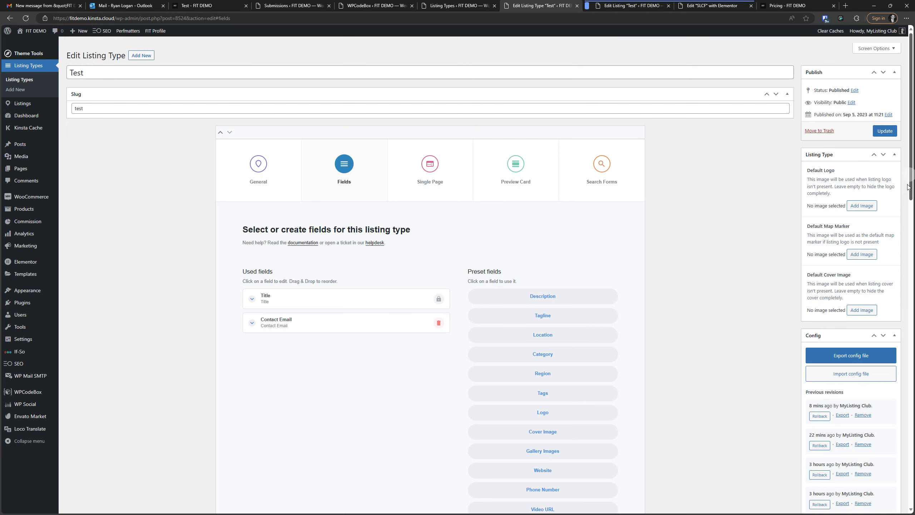
# Step: Expand the Contact Email field and enter "Optional - Only nee" as its description
pyautogui.click(297, 322)
pyautogui.scroll(-4, 324, 361)
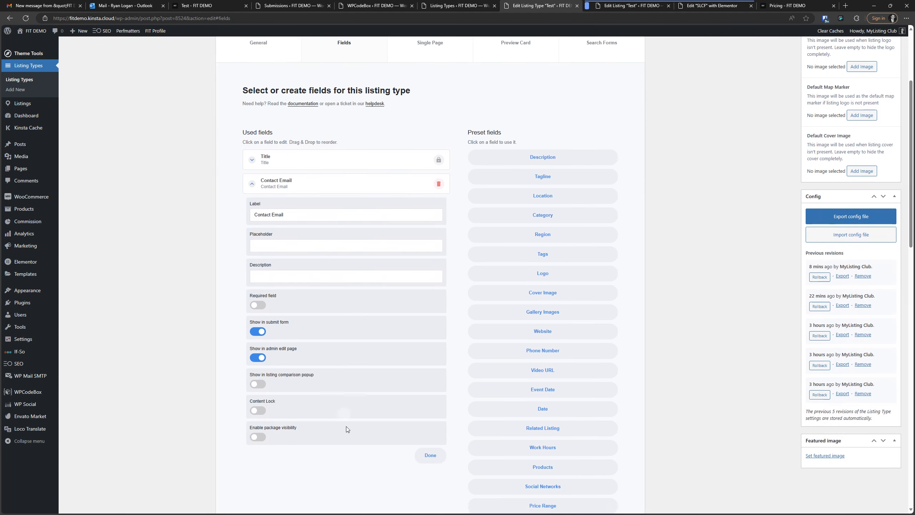
pyautogui.click(309, 271)
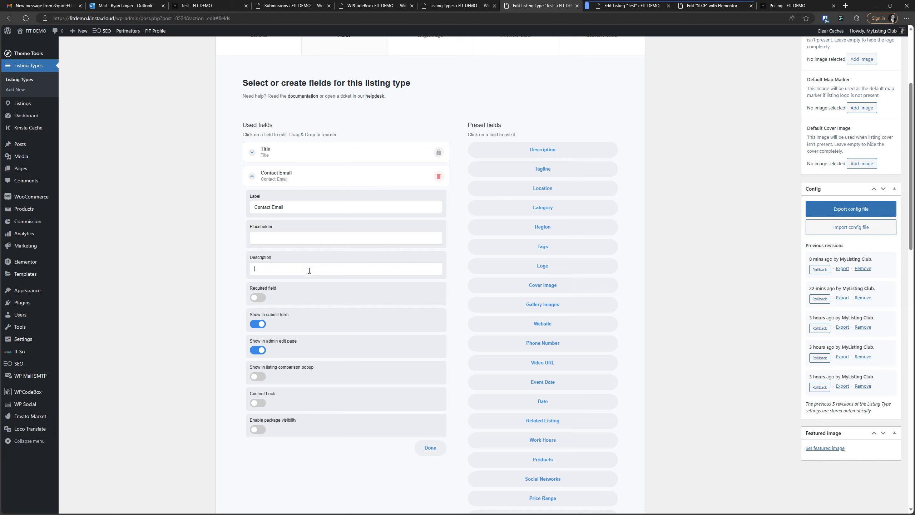
pyautogui.write('This is is o')
pyautogui.press('BackSpace')
pyautogui.press('BackSpace')
pyautogui.press('BackSpace')
pyautogui.press('BackSpace')
pyautogui.press('BackSpace')
pyautogui.press('BackSpace')
pyautogui.press('BackSpace')
pyautogui.press('BackSpace')
pyautogui.press('BackSpace')
pyautogui.press('BackSpace')
pyautogui.press('BackSpace')
pyautogui.press('BackSpace')
pyautogui.write('POptio')
pyautogui.press('BackSpace')
pyautogui.press('BackSpace')
pyautogui.press('BackSpace')
pyautogui.write('Optional - Only nee')
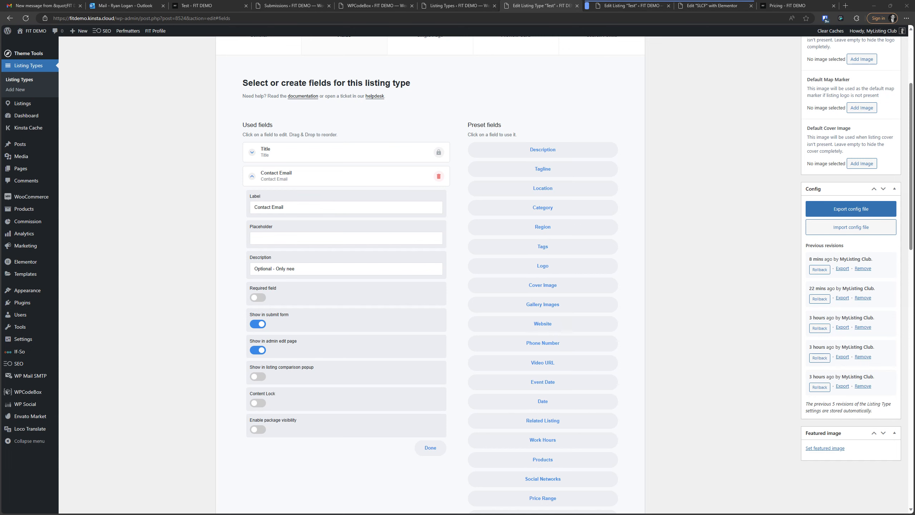
# Step: Open the Profile tab's block layout in the Test listing type's single page content
pyautogui.scroll(3, 642, 267)
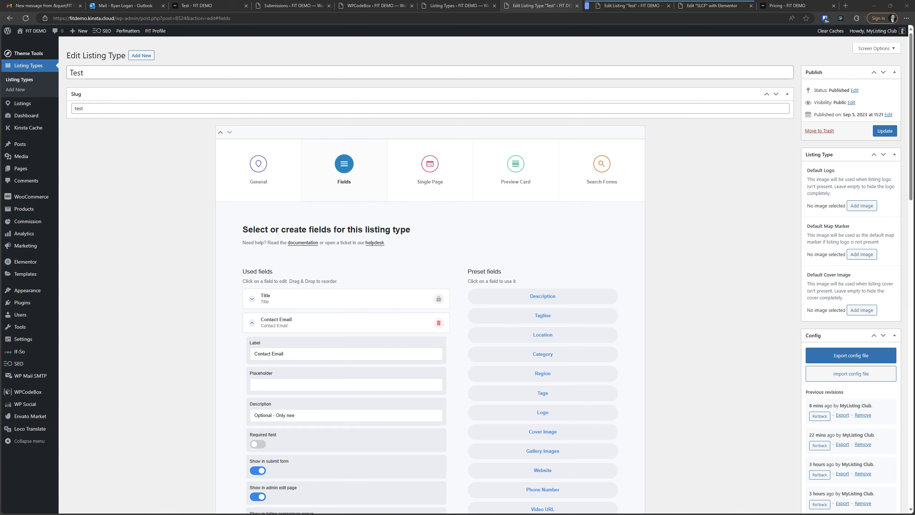
pyautogui.click(432, 187)
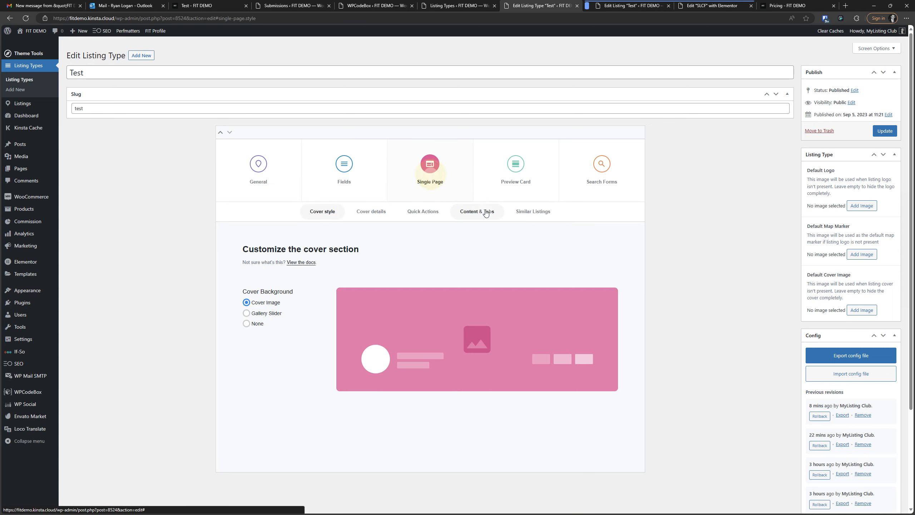
pyautogui.click(485, 212)
pyautogui.click(319, 315)
pyautogui.scroll(-3, 445, 276)
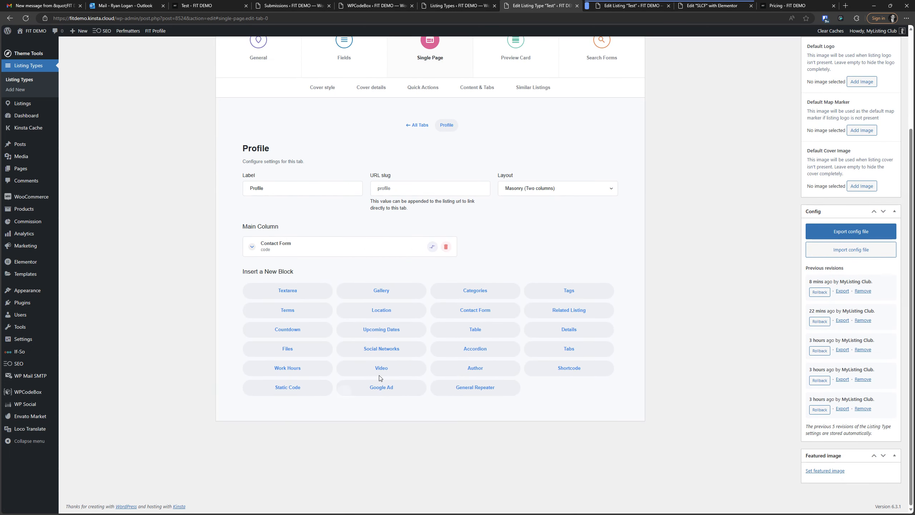
# Step: Add a Contact Form block to the Profile tab to examine its email recipient setting, and delete the block again
pyautogui.click(491, 316)
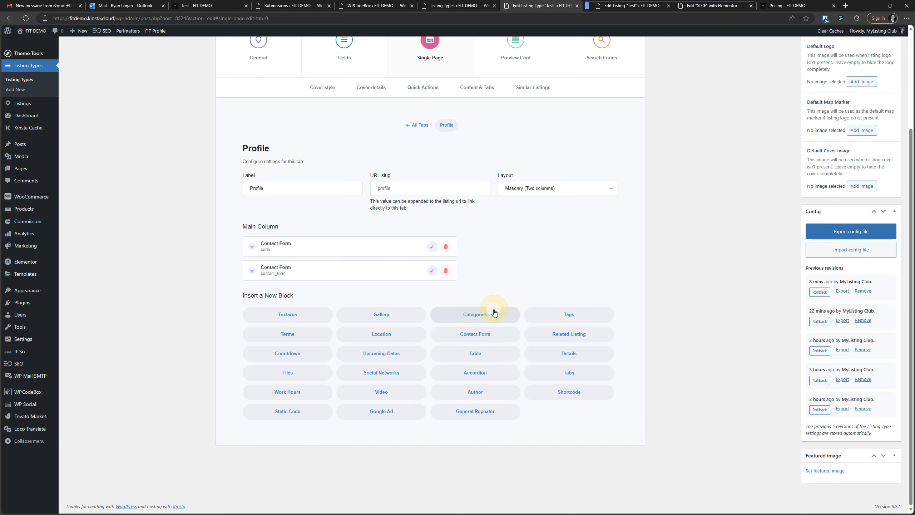
pyautogui.click(303, 272)
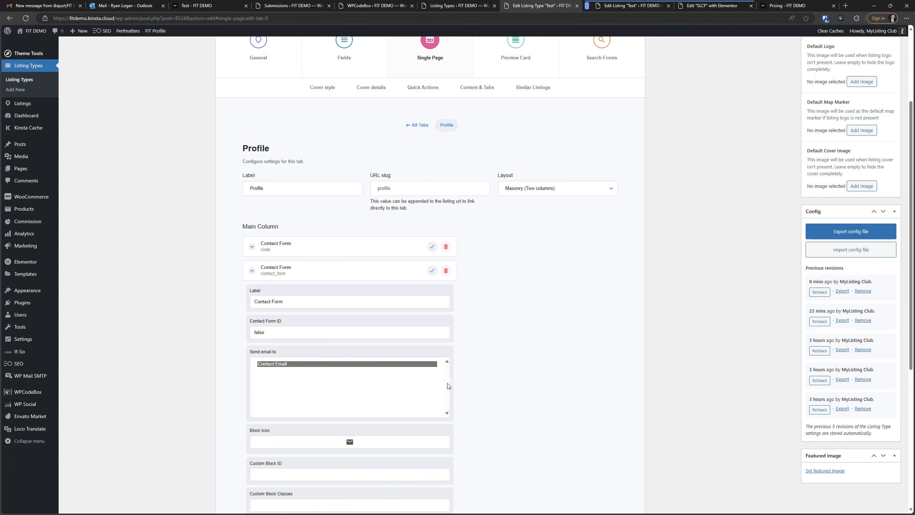
pyautogui.scroll(-2, 310, 386)
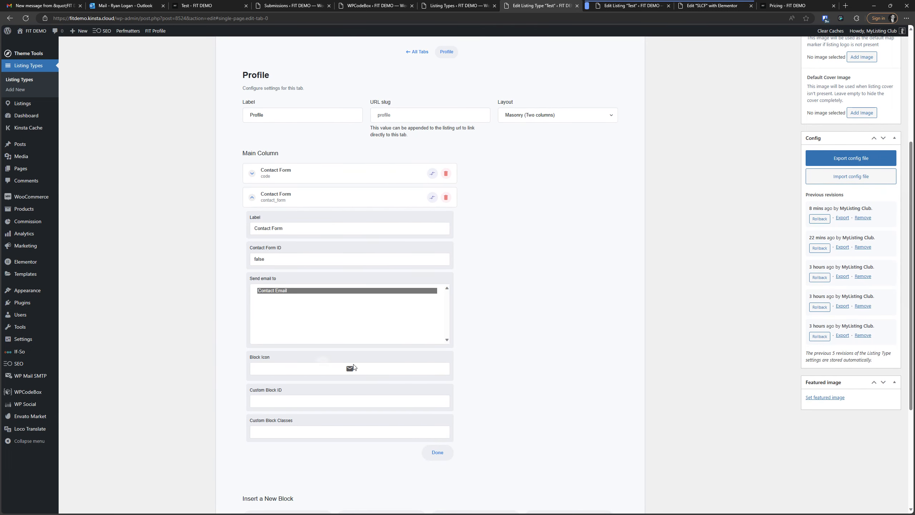
pyautogui.click(445, 198)
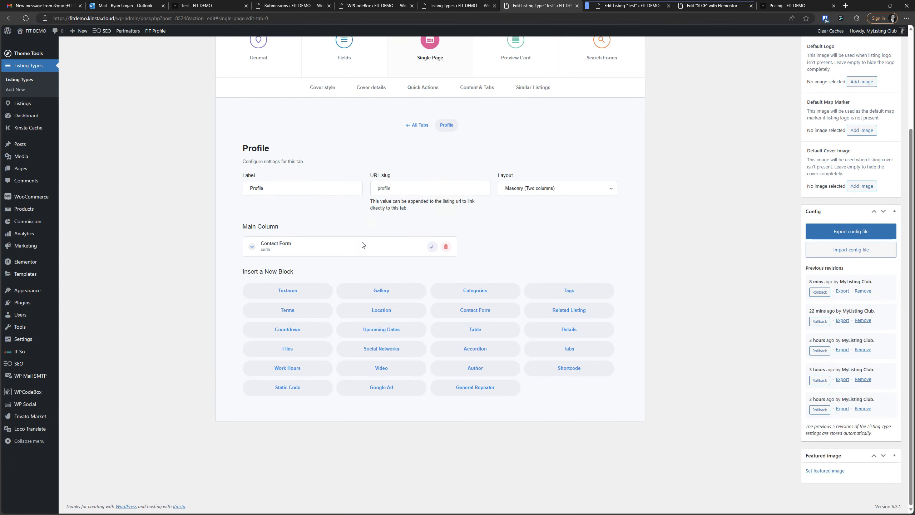
pyautogui.scroll(3, 396, 288)
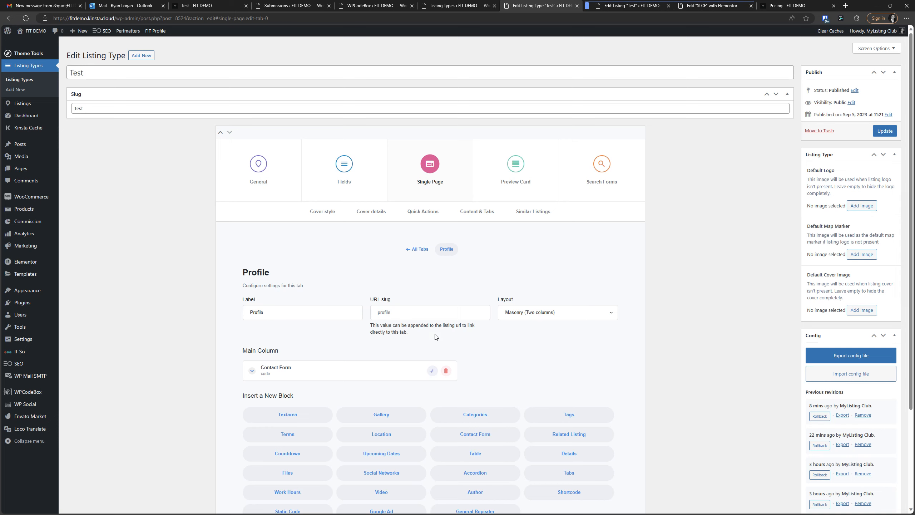
pyautogui.scroll(-2, 436, 339)
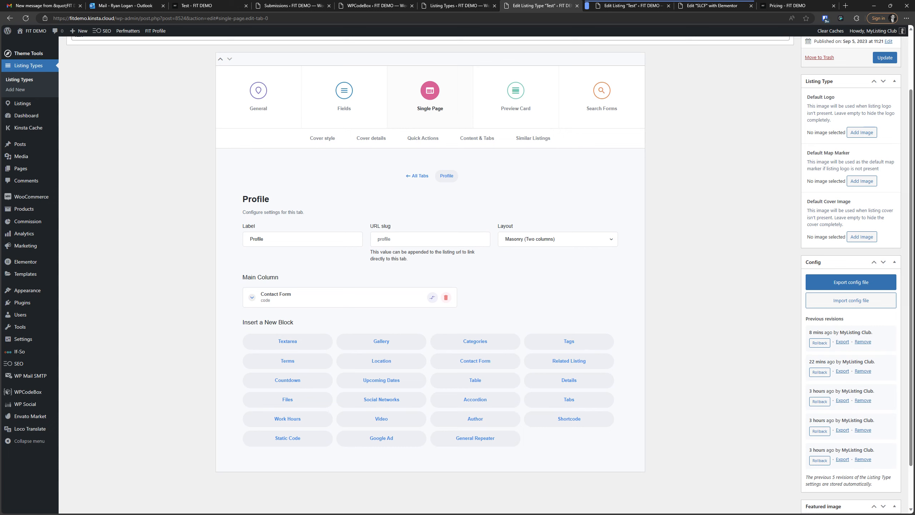